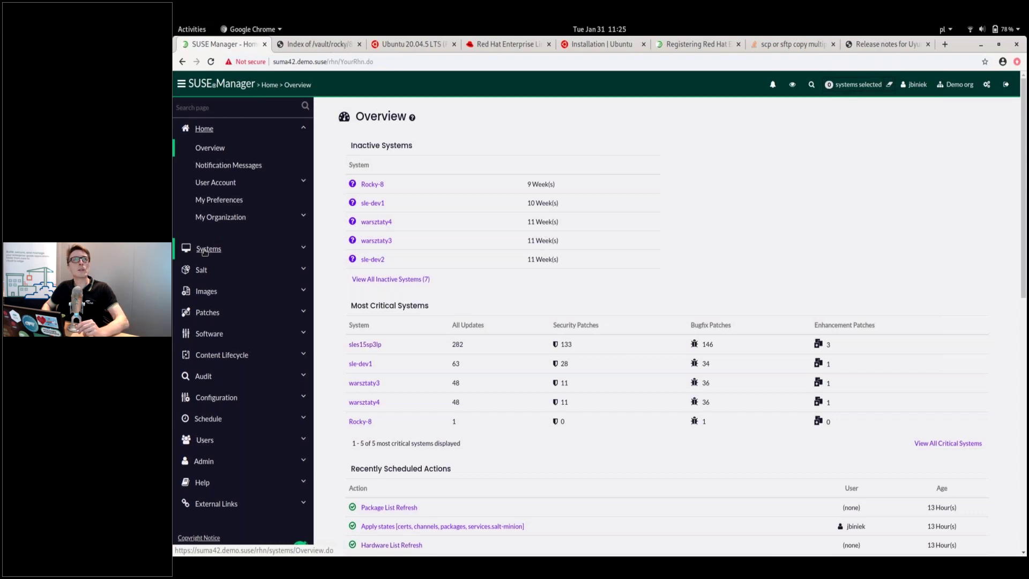
Go to the System Overview of the eight registered systems and expand the Admin menu.
left_click(205, 249)
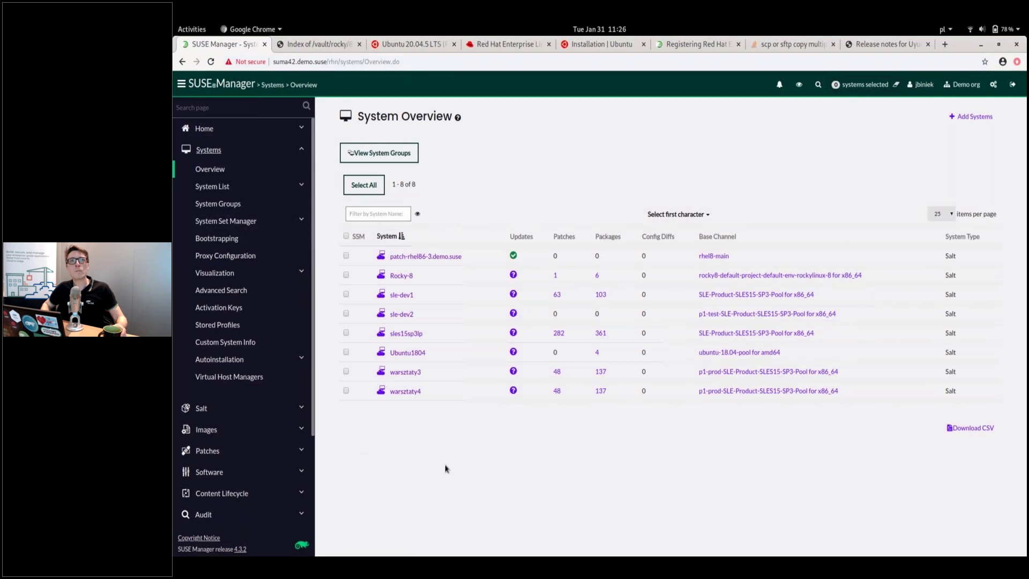
scroll(225, 388, "down", 4)
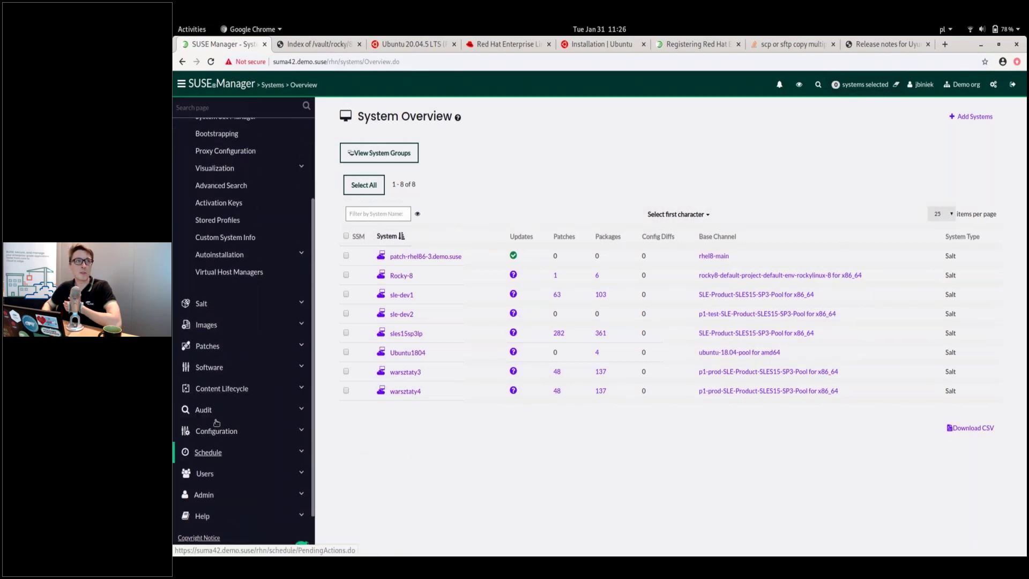
left_click(301, 495)
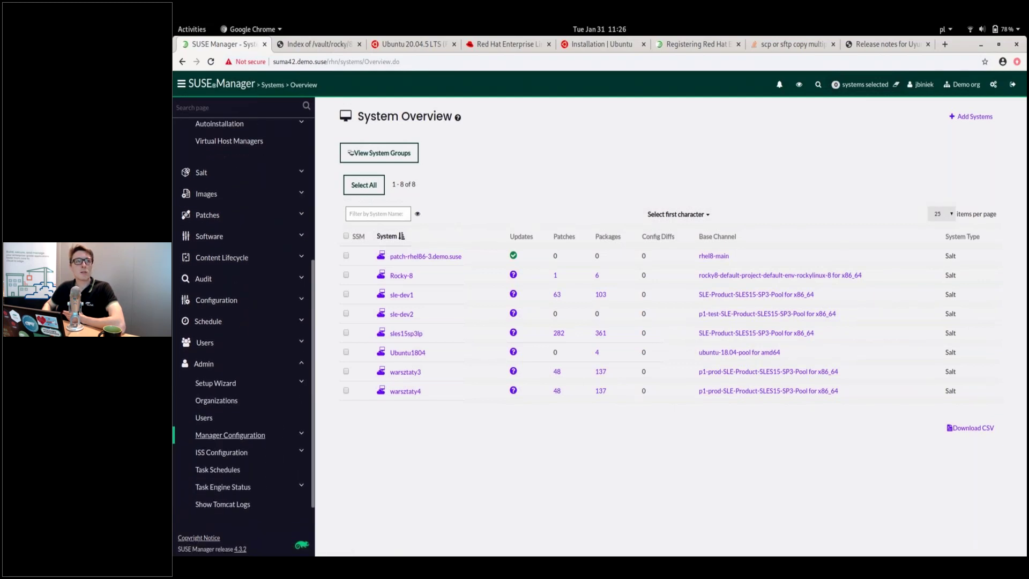
Start the Setup Wizard and move past Organization Credentials to the Products step.
left_click(217, 383)
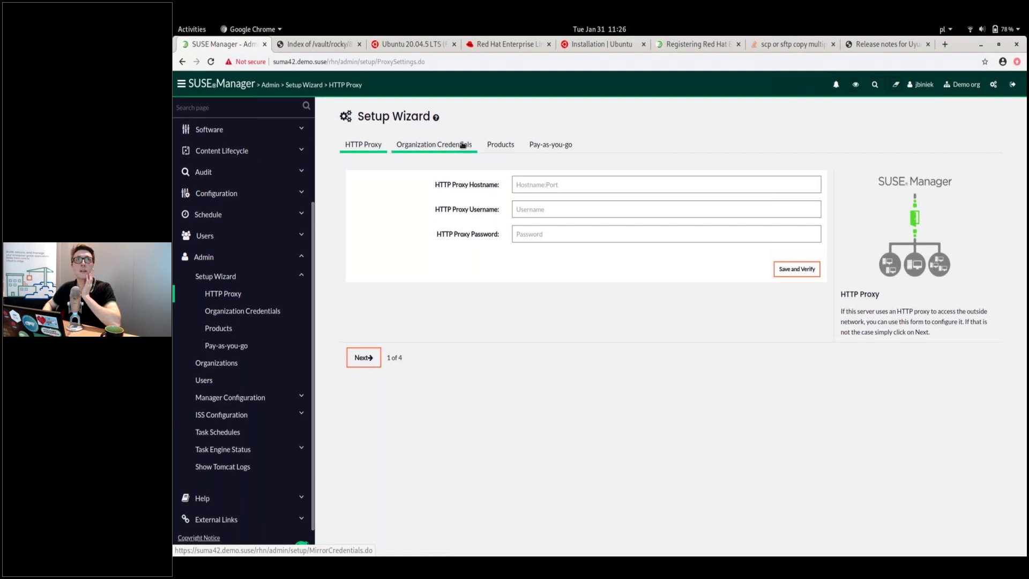
left_click(463, 144)
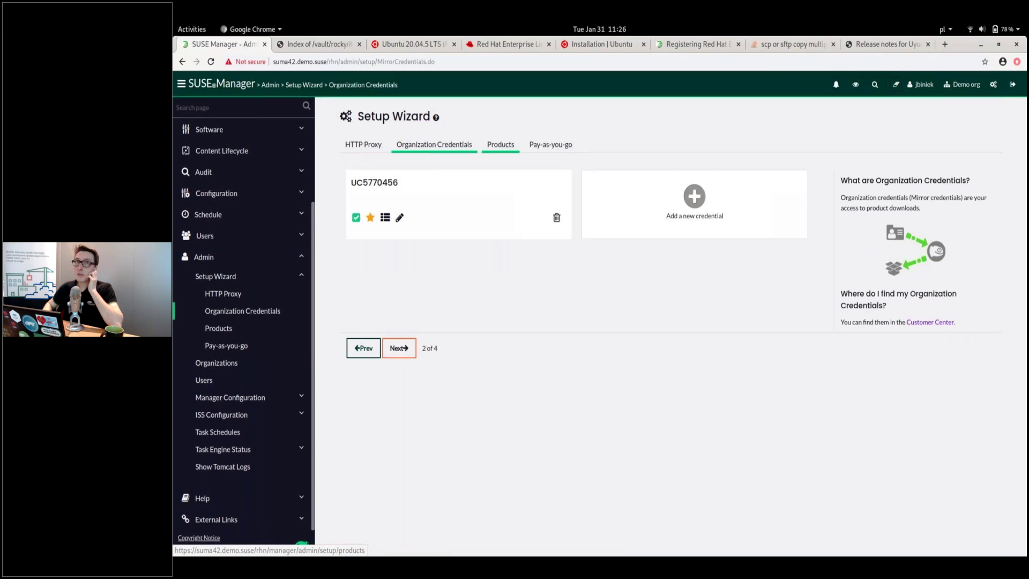
left_click(499, 154)
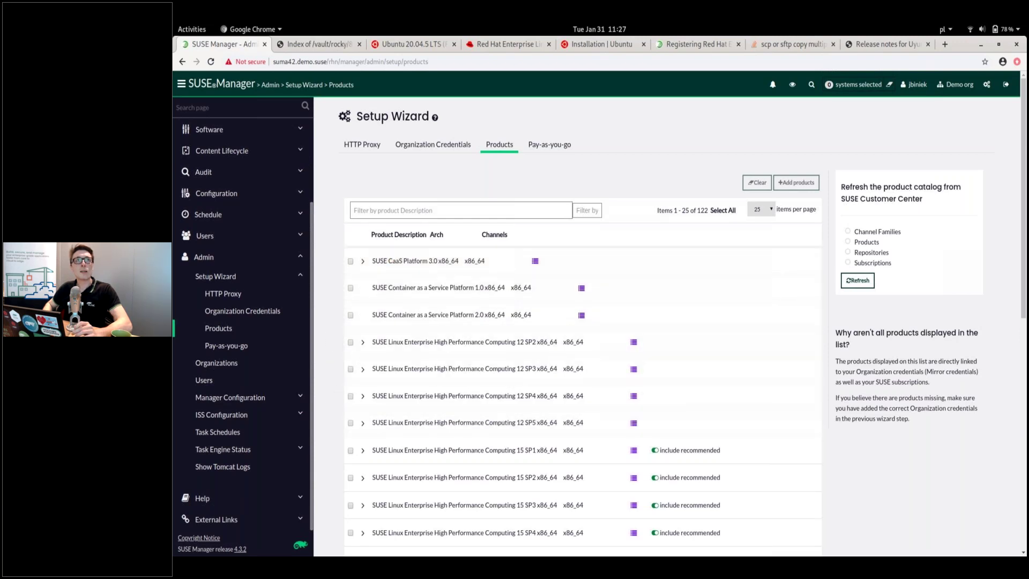
Filter products by 'ubu', resync Ubuntu 18.04, and select Ubuntu 20.04 for adding.
left_click(410, 207)
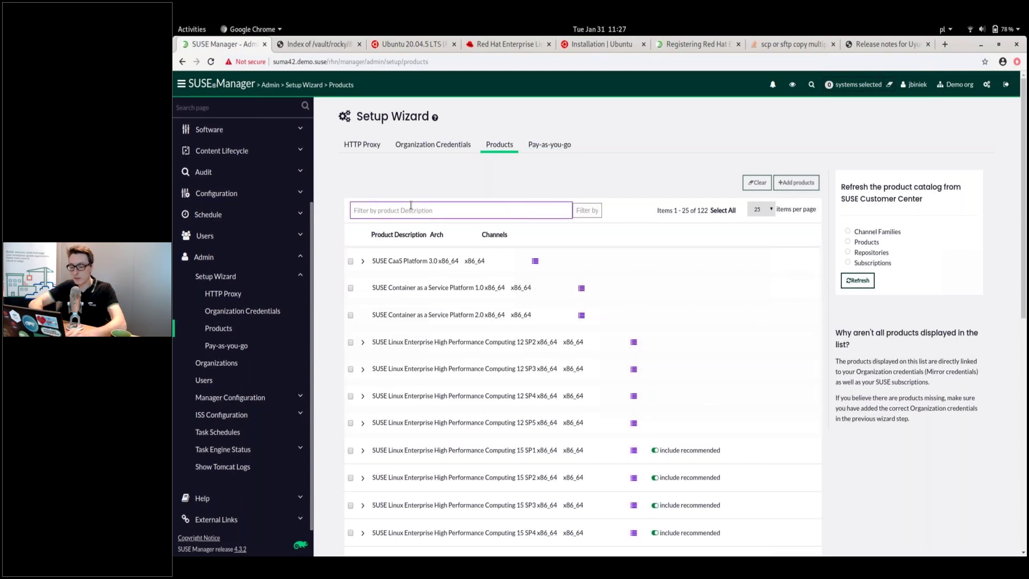
type("ubu")
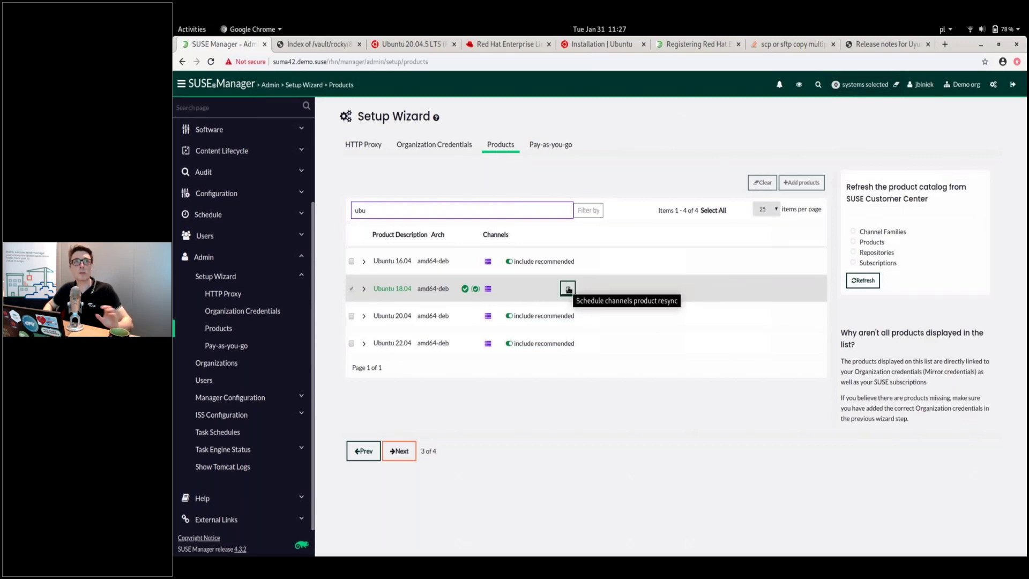
left_click(568, 289)
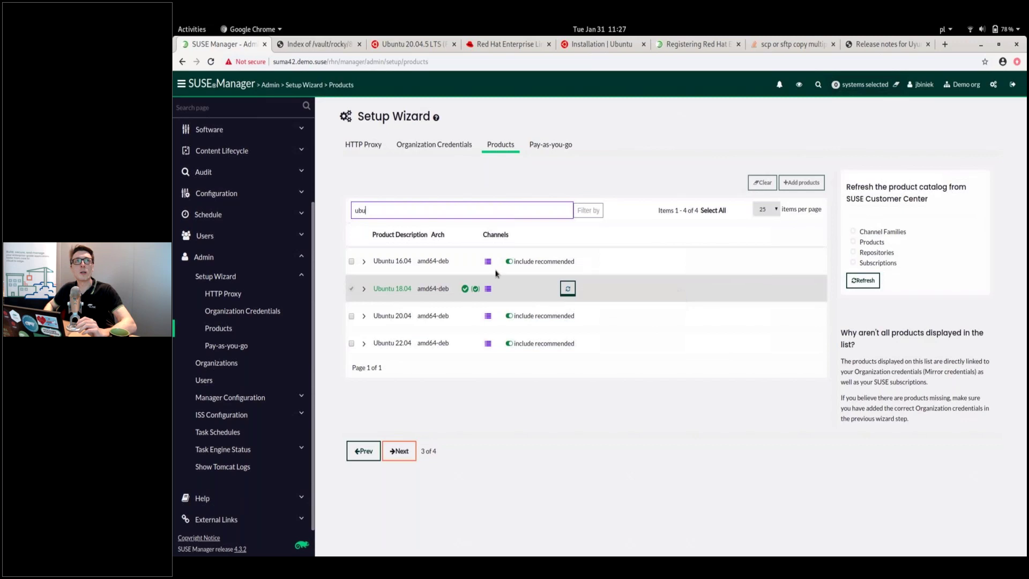
left_click(351, 317)
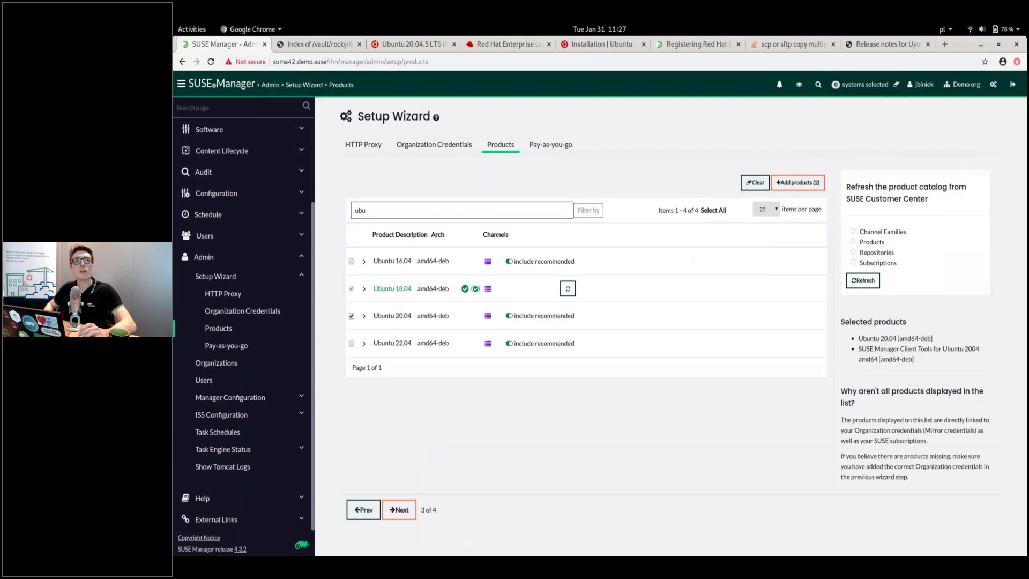
Add Ubuntu 20.04 with its Client Tools for syncing and expand its row to show the child product.
left_click(797, 185)
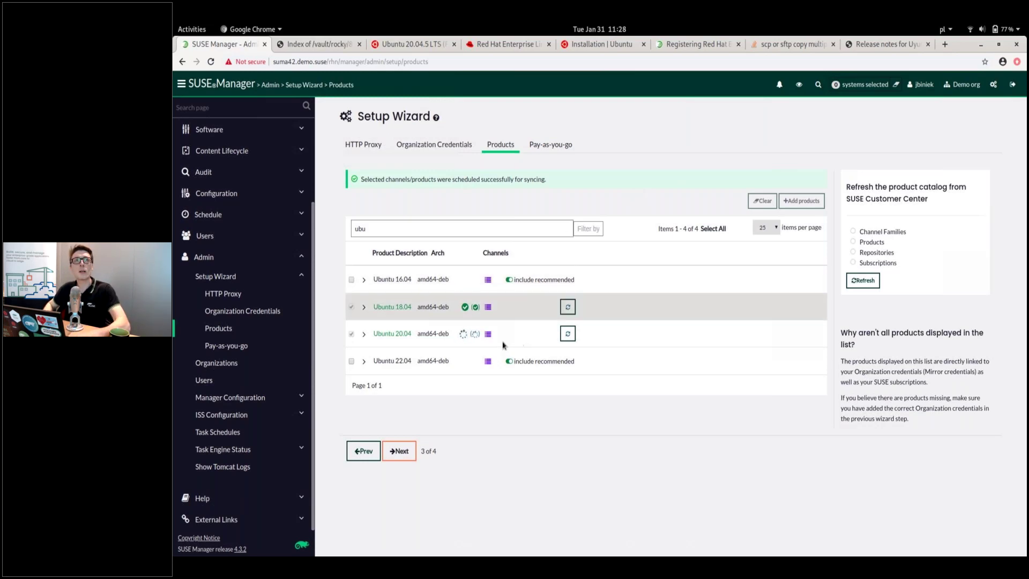
mouse_move(466, 342)
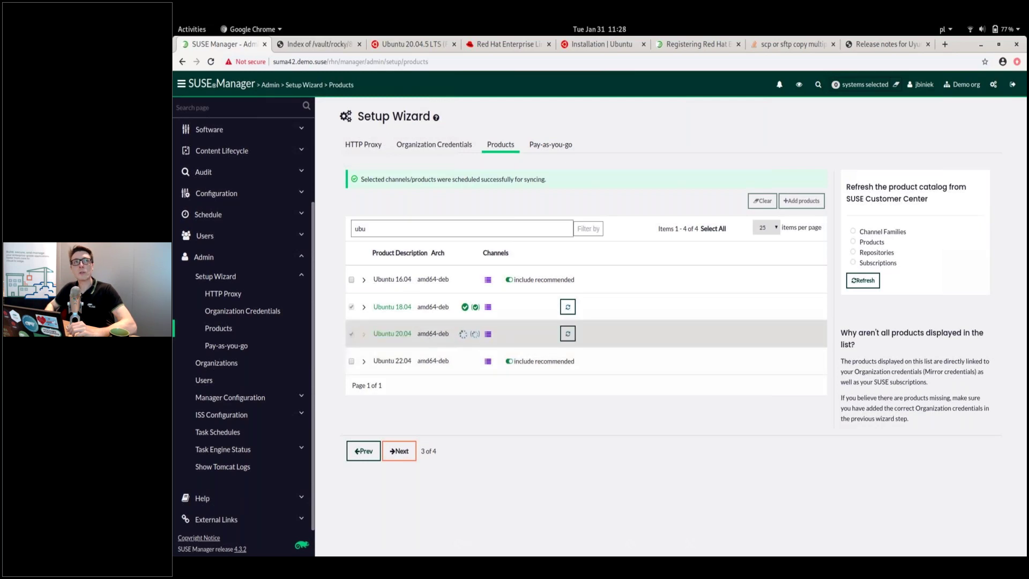
left_click(364, 333)
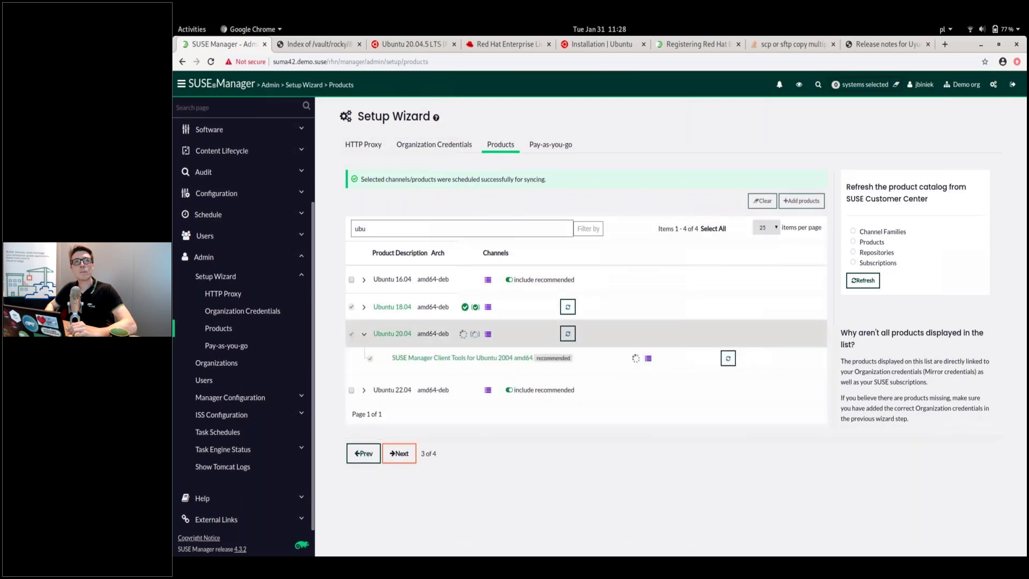
left_click(487, 333)
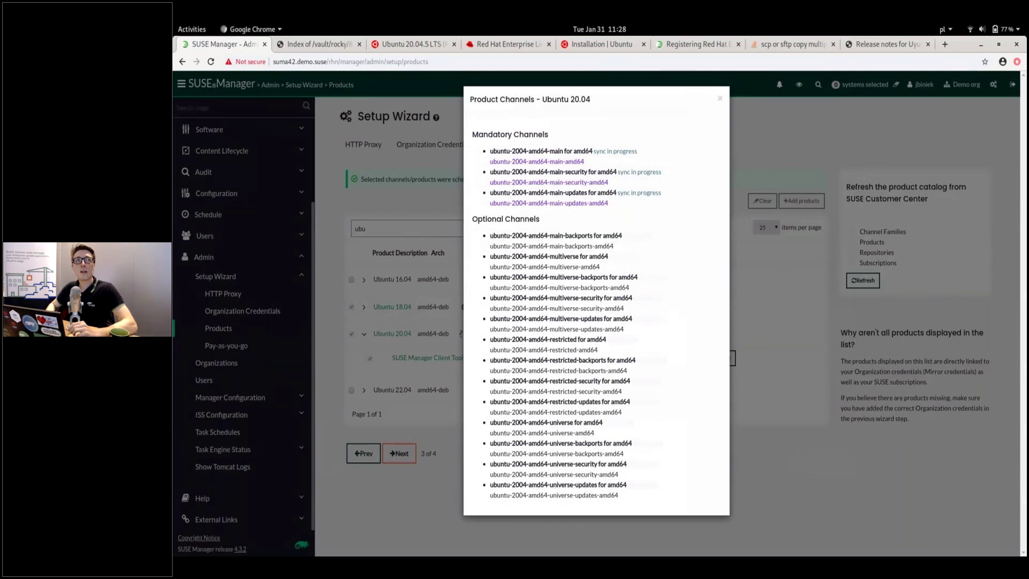
key("Escape")
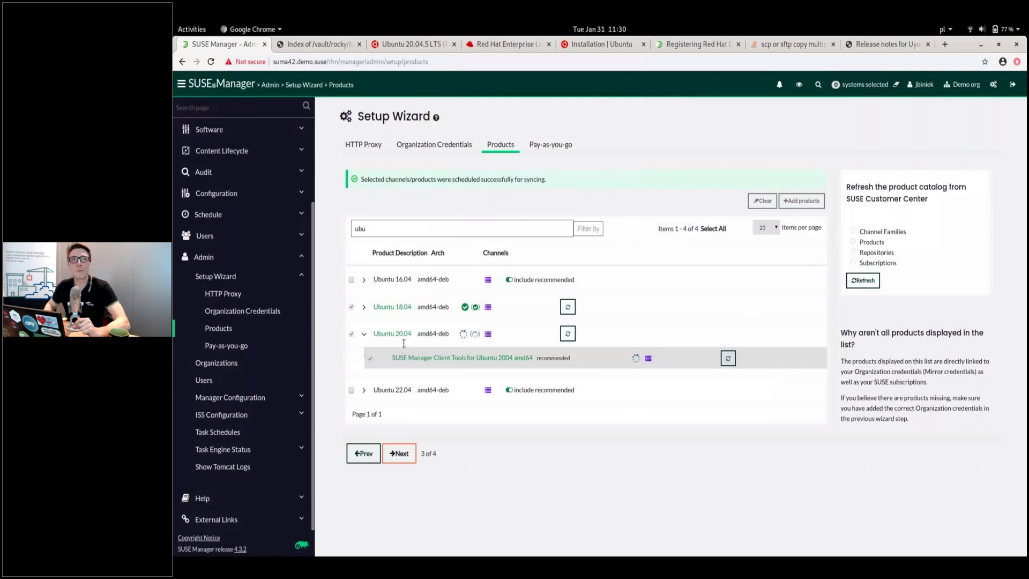
Go to Software > Channel List > All to view every accessible channel.
left_click(403, 228)
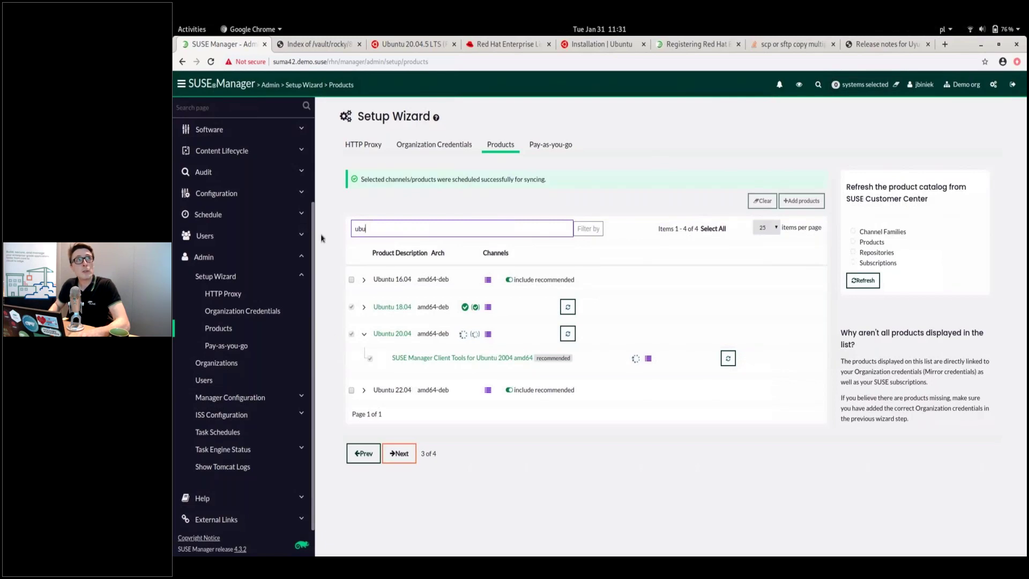
scroll(245, 288, "up", 3)
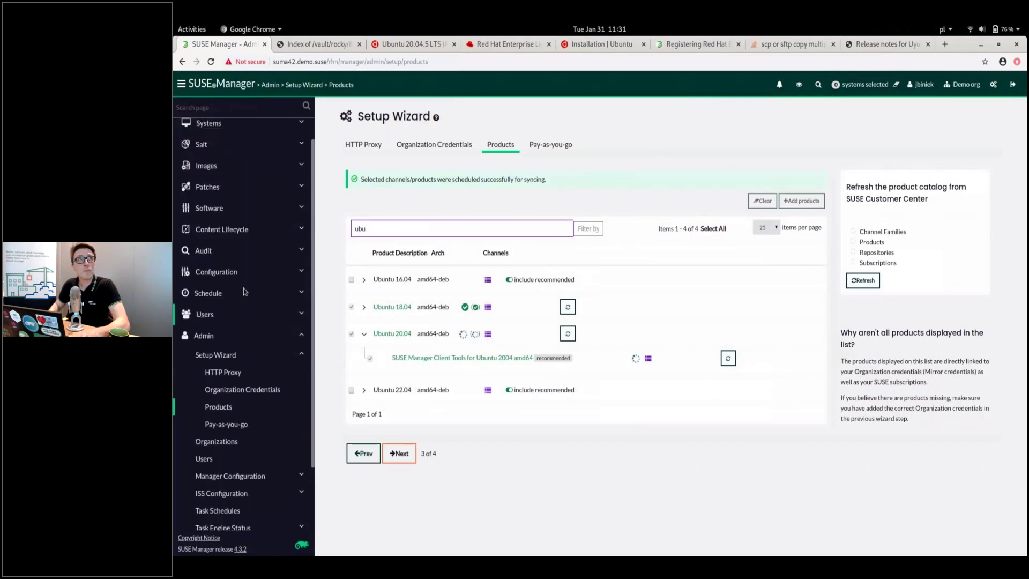
left_click(218, 208)
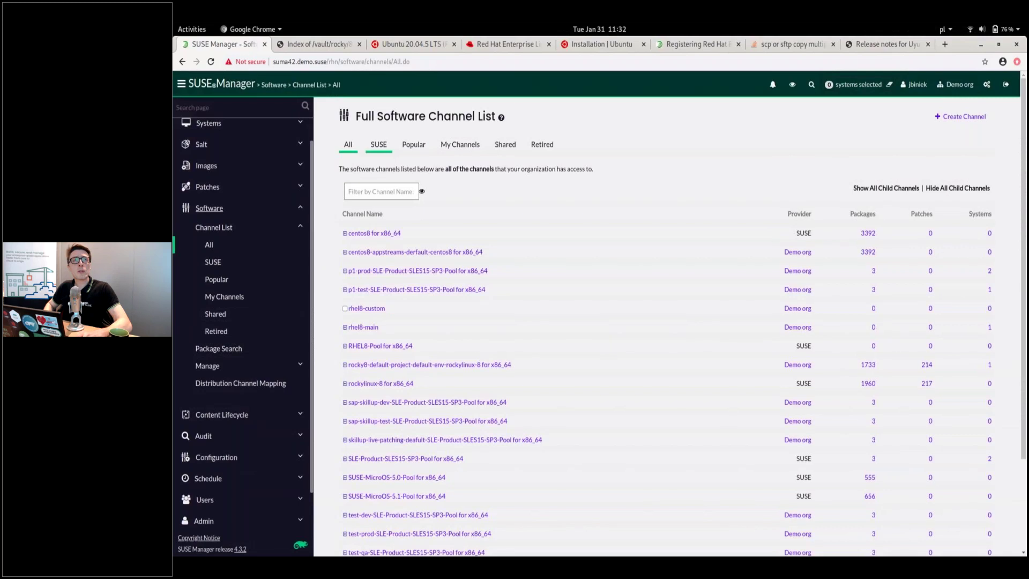
Limit the channel list to SUSE channels and briefly expand ubuntu-18.04-pool's child channel.
left_click(378, 145)
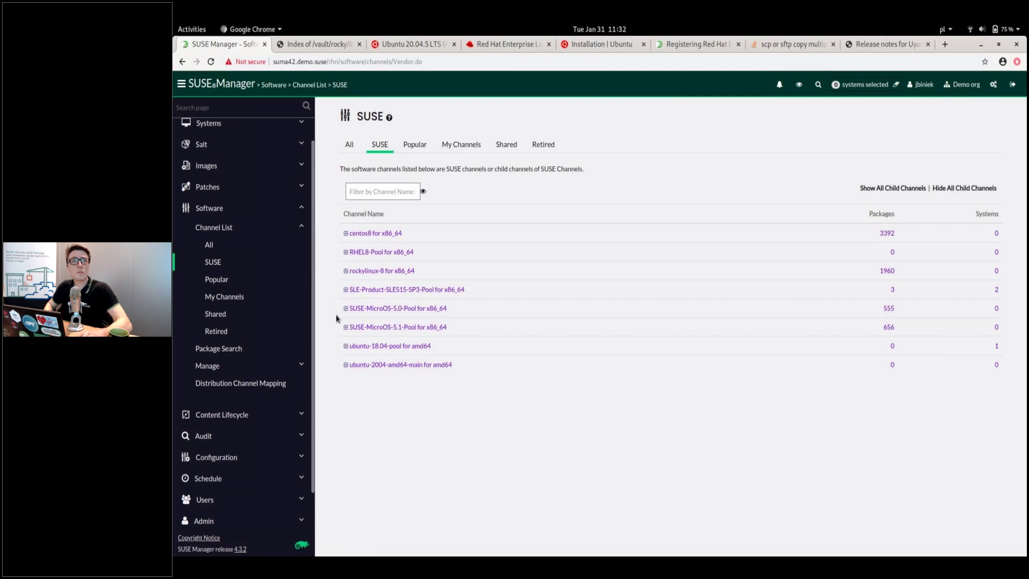
left_click(346, 346)
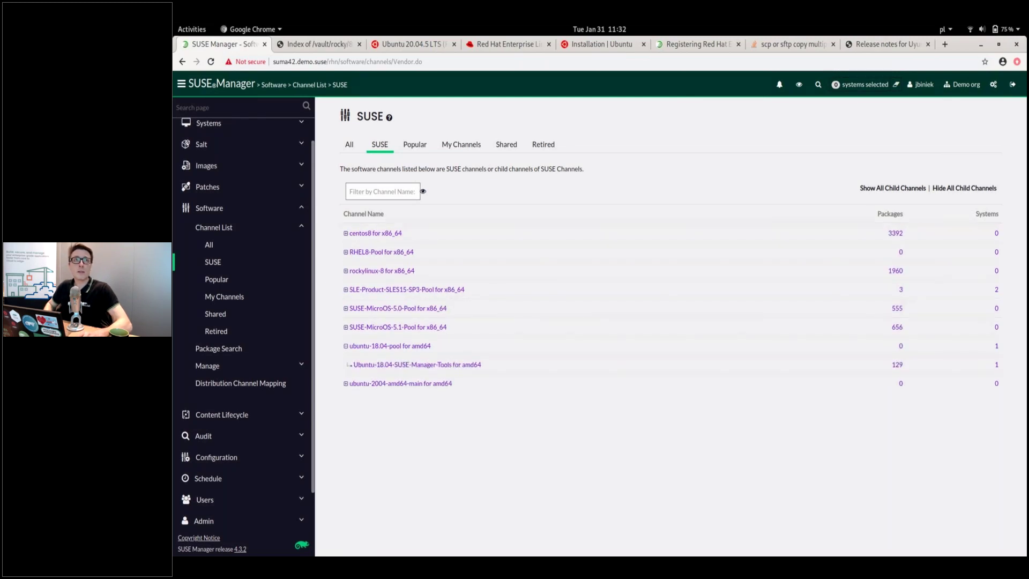
left_click(346, 345)
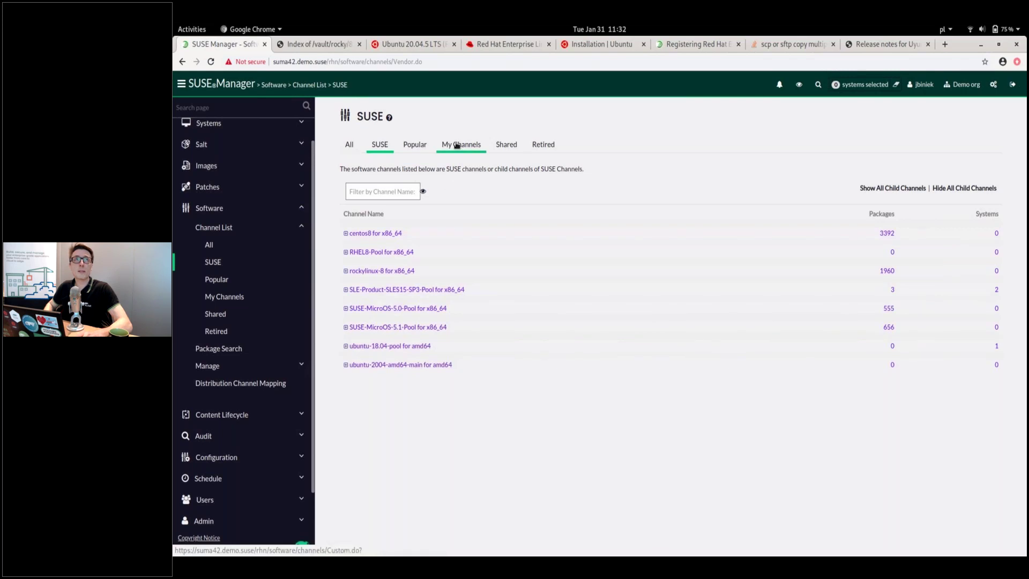
View My Channels, then go to Software > Manage > Repositories.
left_click(456, 145)
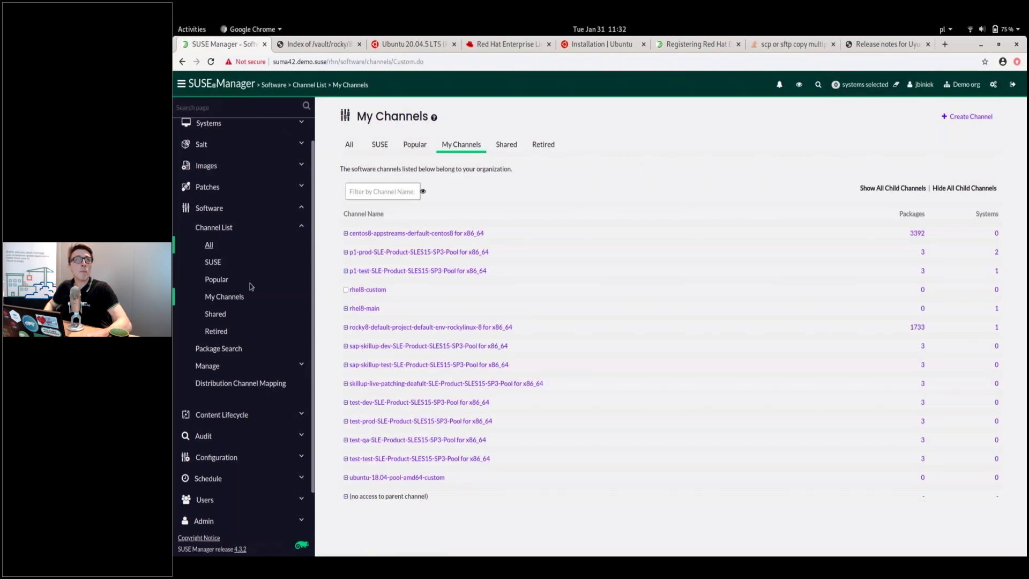
left_click(225, 366)
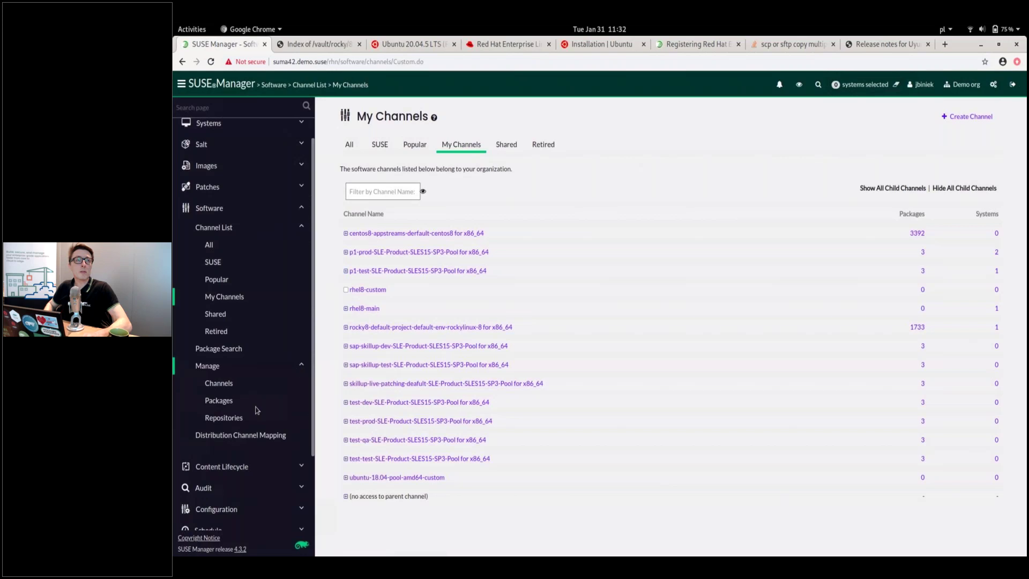
left_click(231, 419)
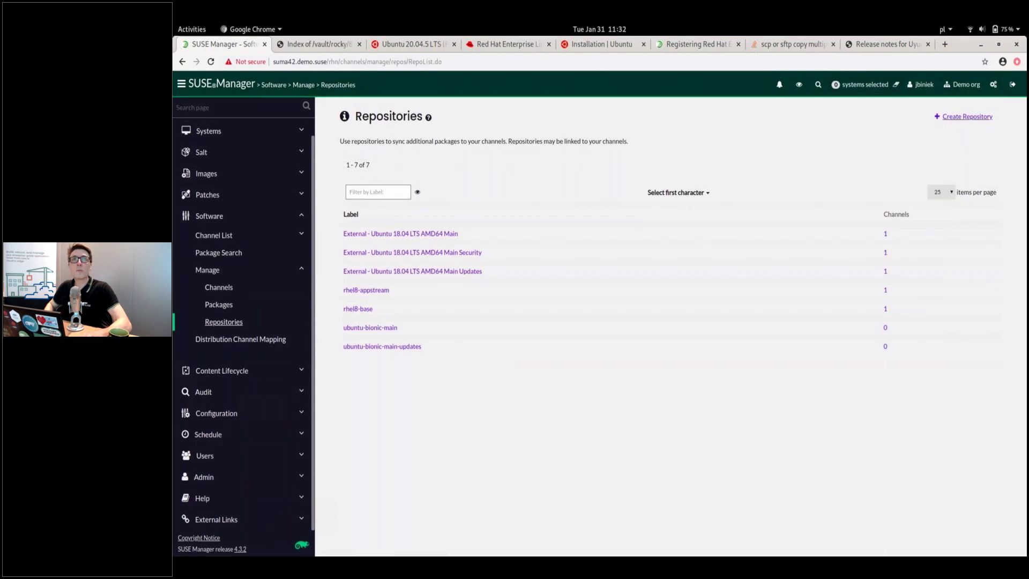
Explore the Create Repository form's label, URL and yum type fields, then return to the Repositories list.
left_click(962, 118)
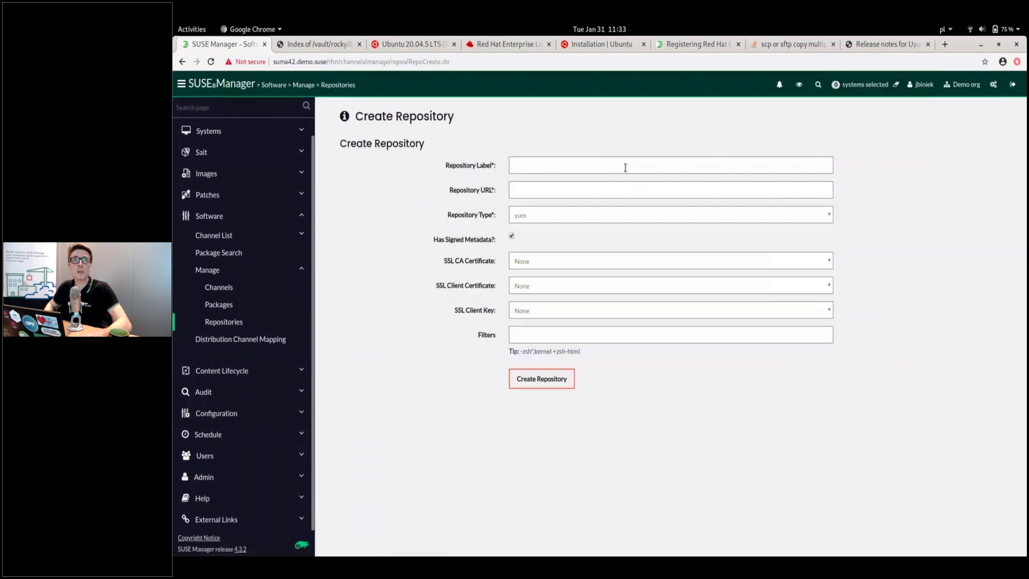
left_click(571, 165)
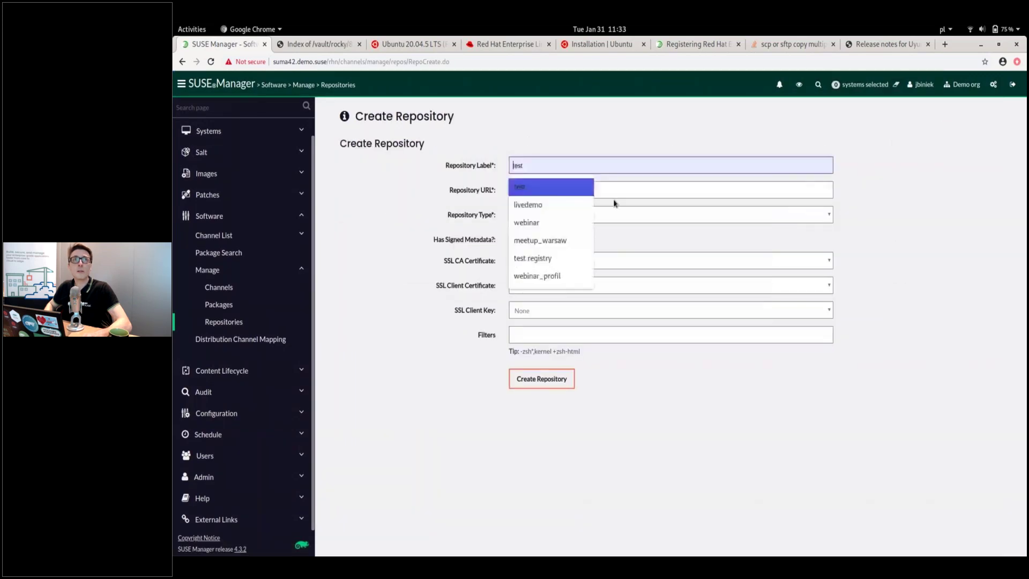
left_click(676, 190)
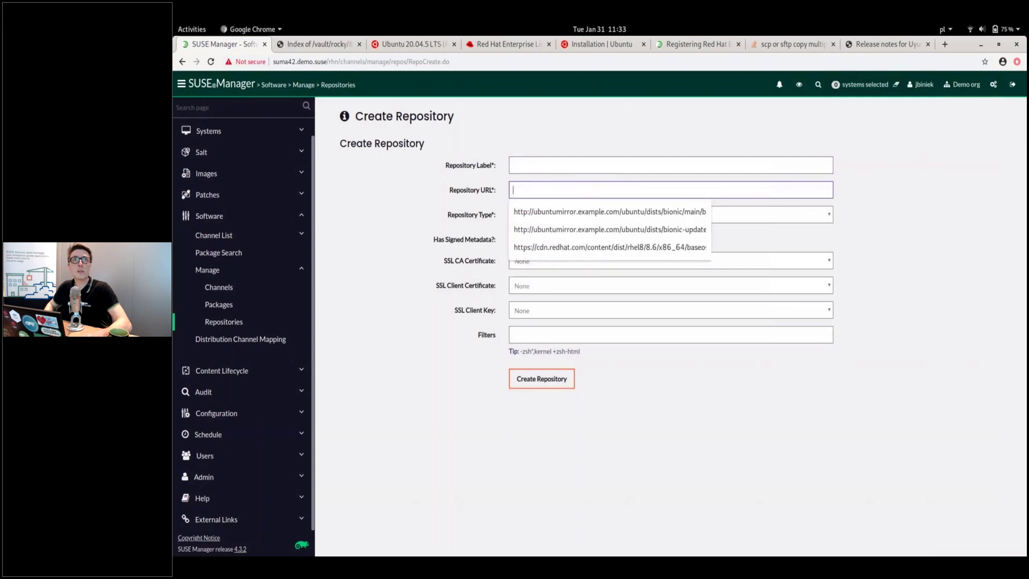
left_click(856, 203)
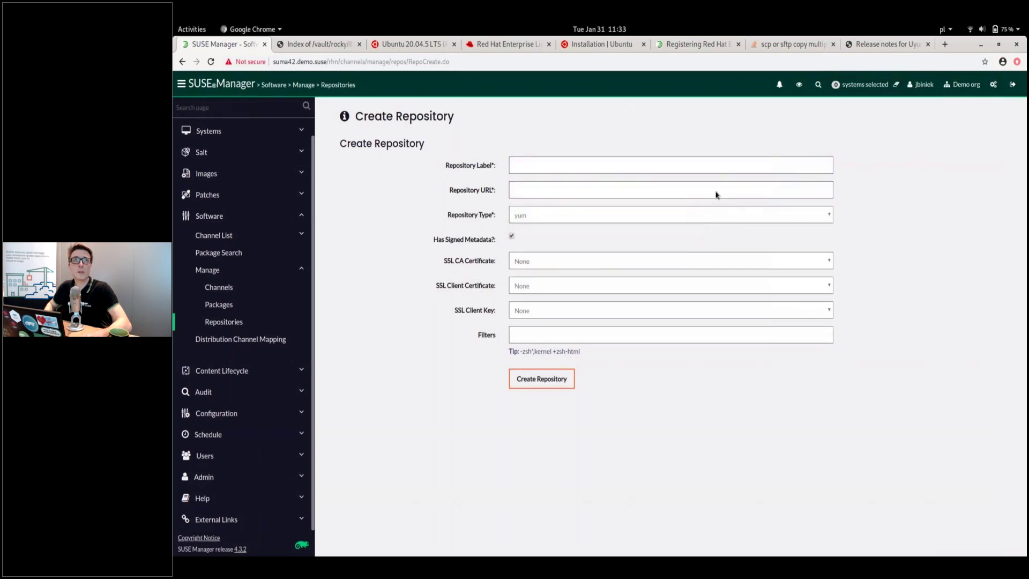
left_click(640, 211)
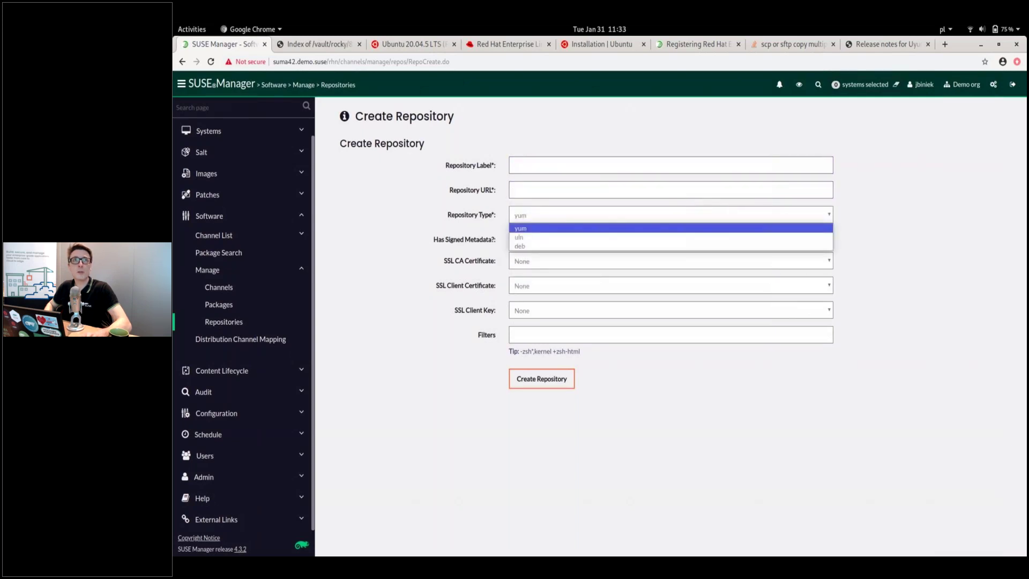
left_click(865, 223)
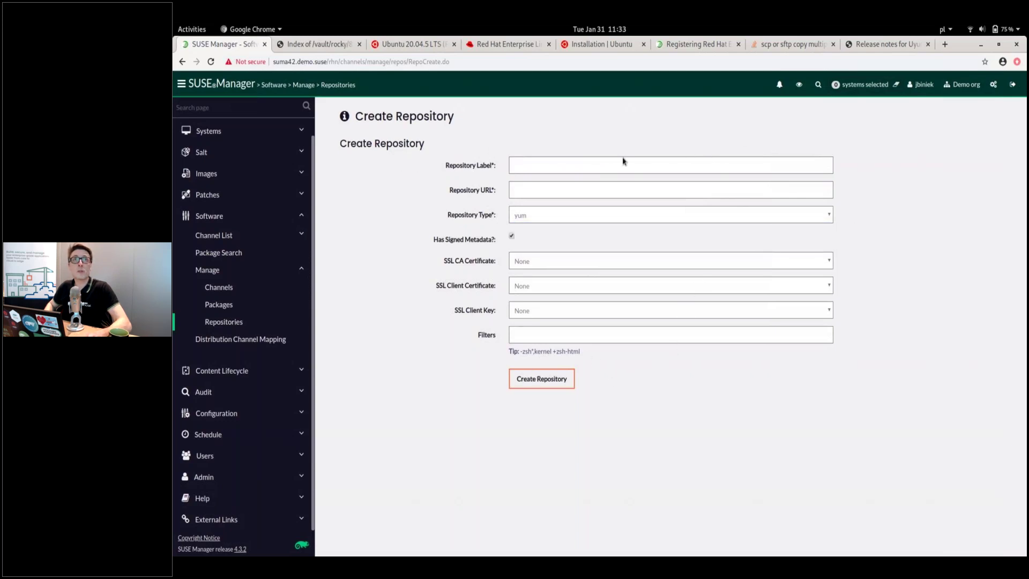
left_click(227, 323)
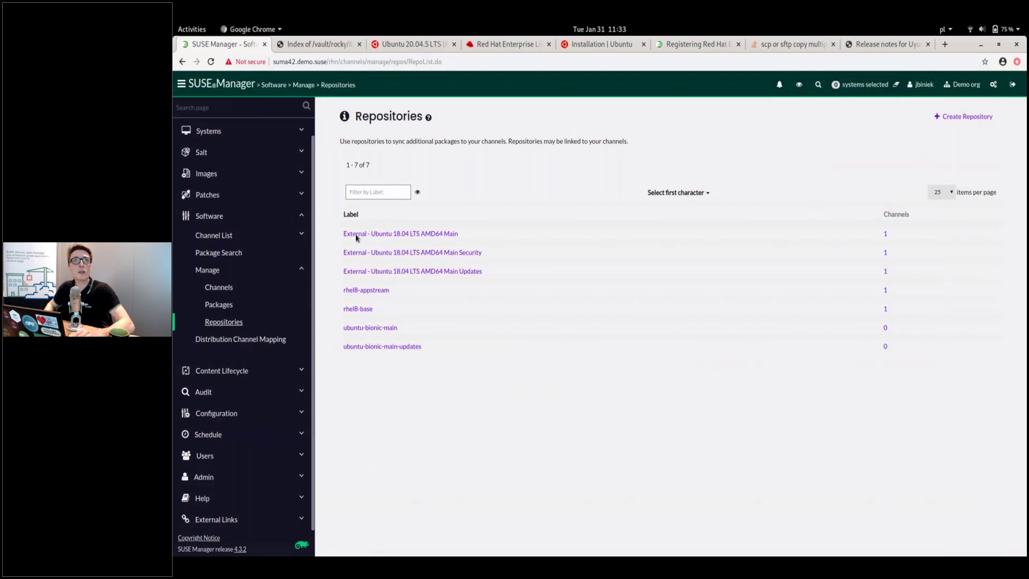
Check which channels use the External - Ubuntu 18.04 LTS AMD64 Main repository, then return to the Channel List.
left_click(387, 234)
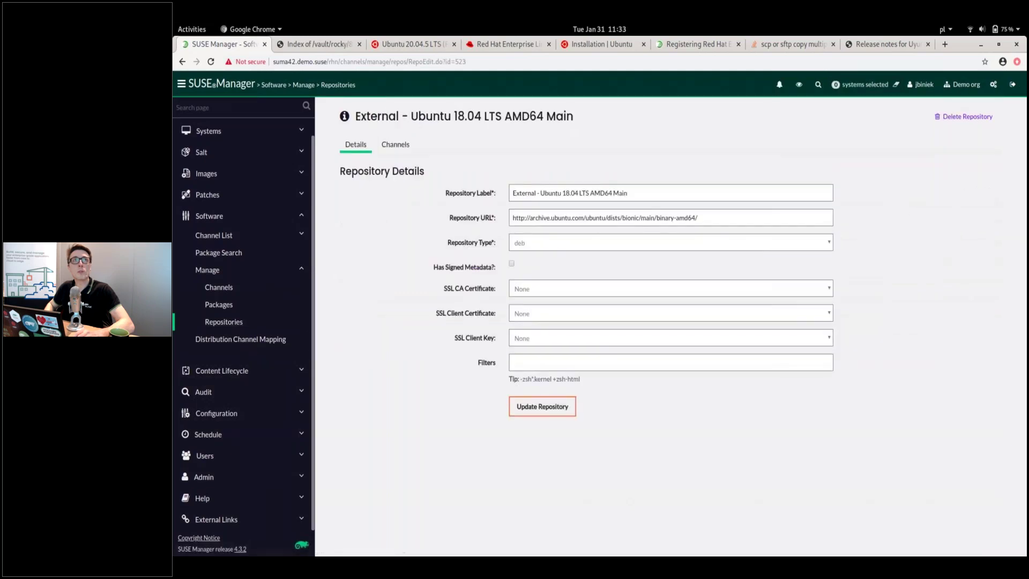
left_click(395, 145)
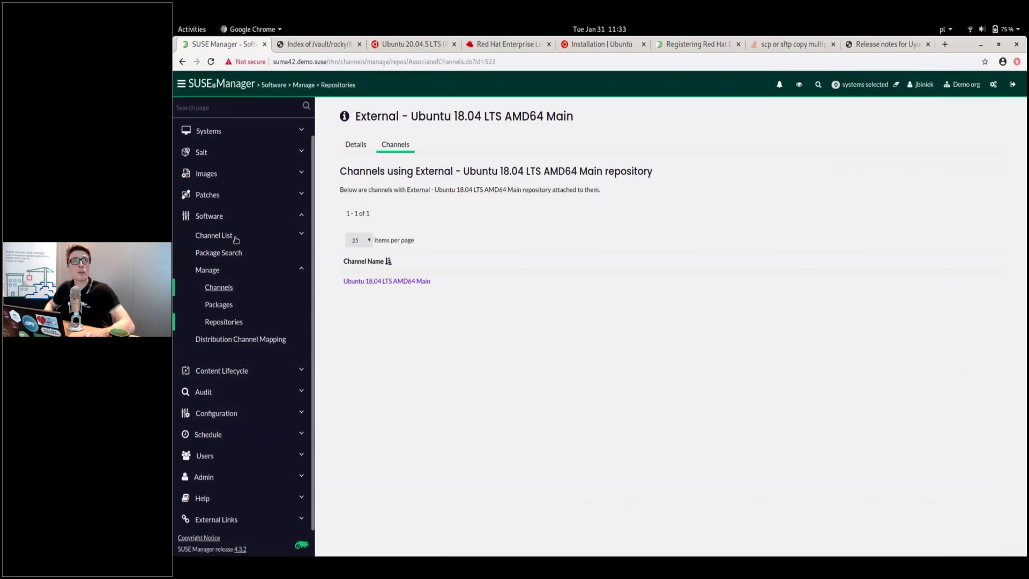
left_click(206, 215)
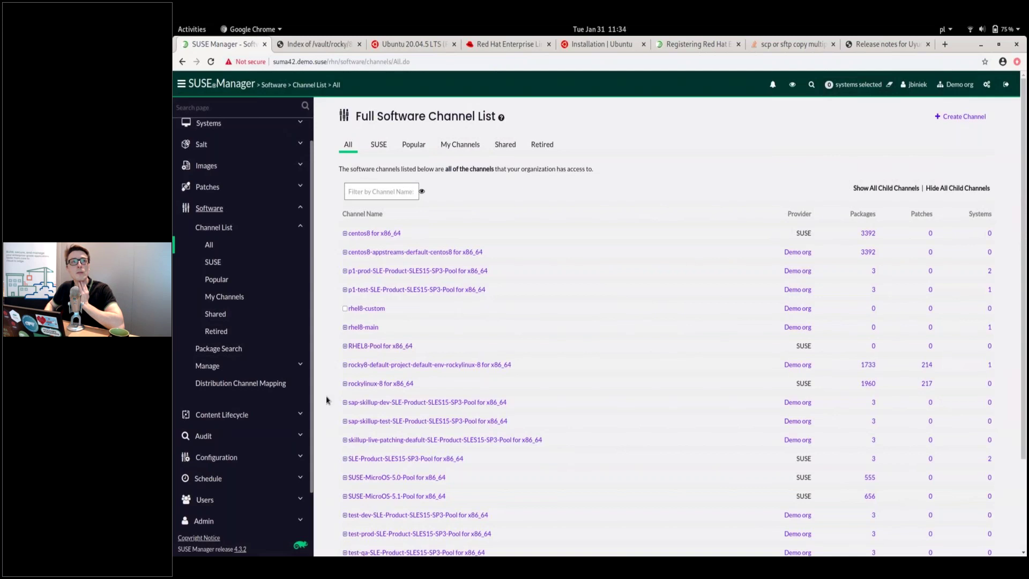
Expand ubuntu-2004-amd64-main and ubuntu-18.04-pool for amd64 to show their child channels.
scroll(326, 400, "down", 2)
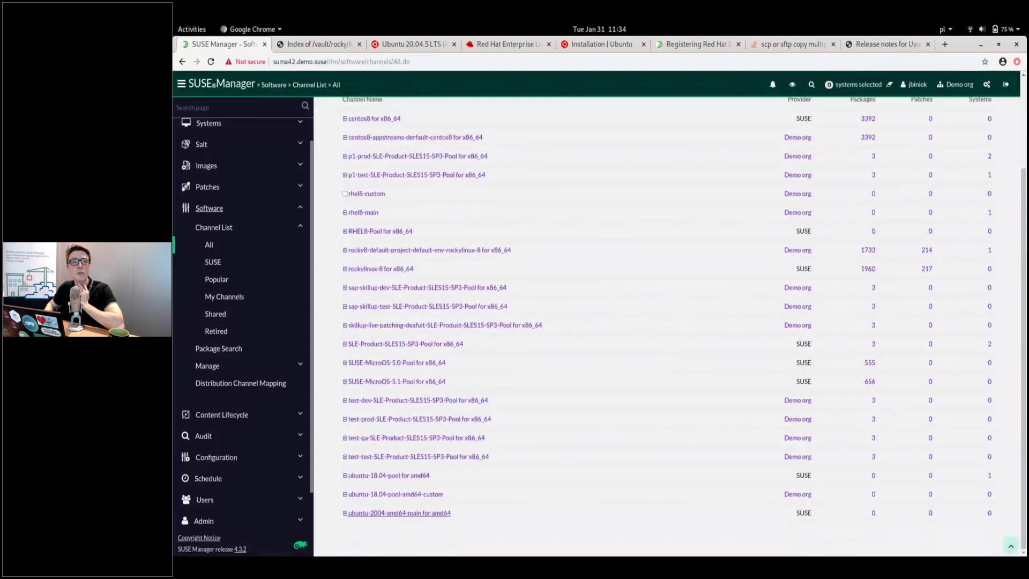
left_click(344, 513)
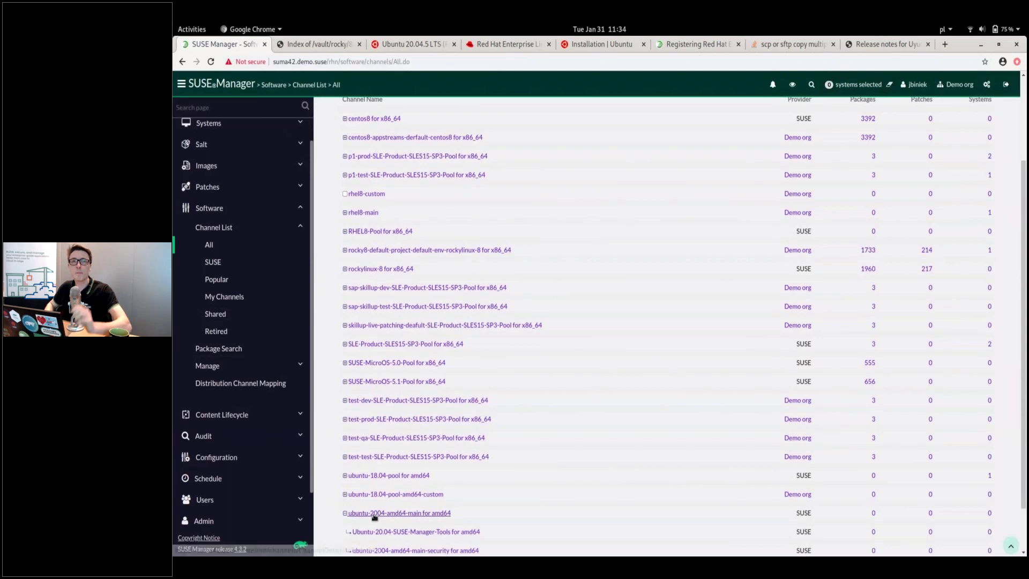
scroll(375, 516, "down", 1)
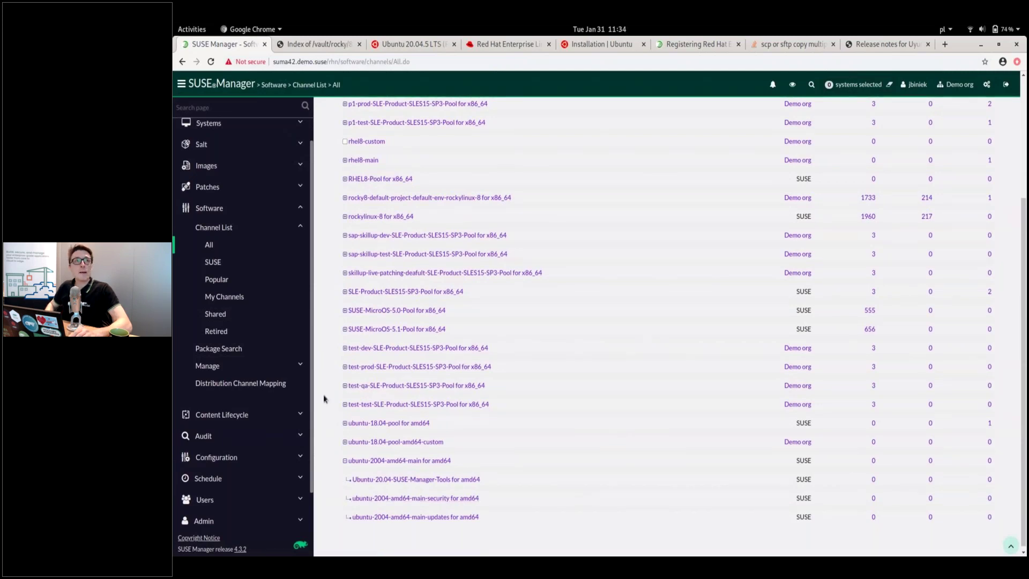
scroll(338, 456, "up", 1)
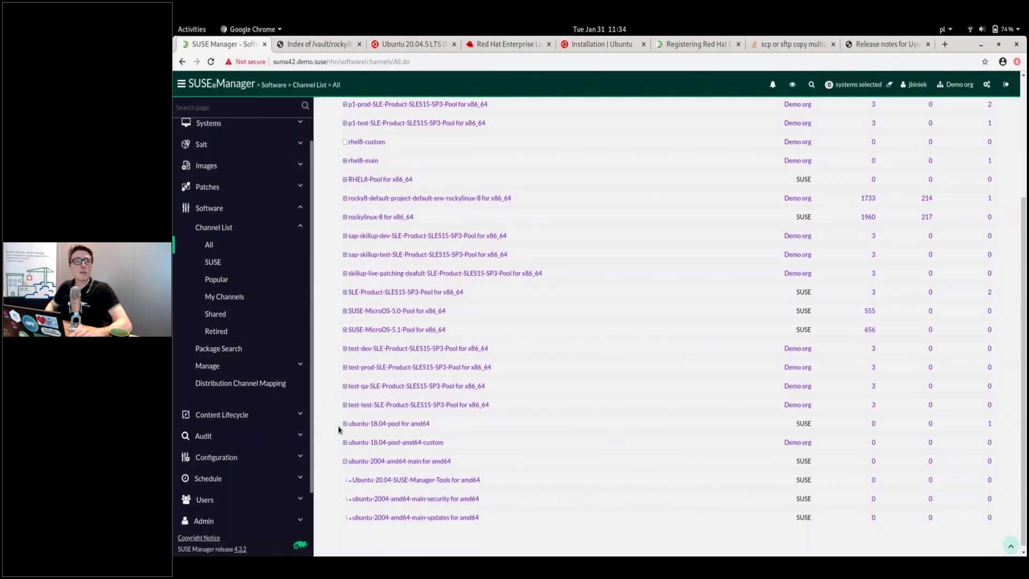
scroll(342, 469, "up", 1)
left_click(345, 476)
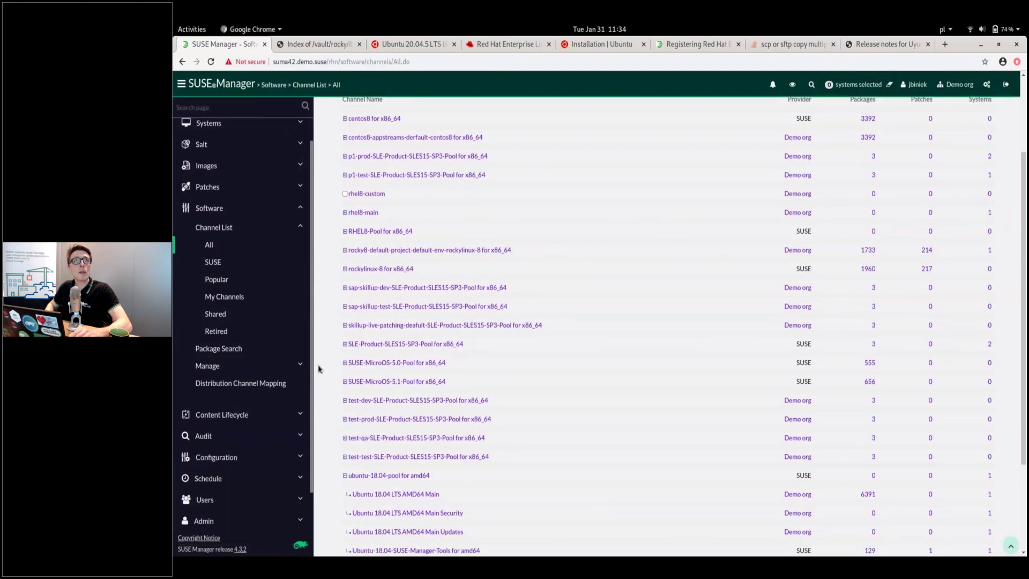
scroll(318, 368, "up", 3)
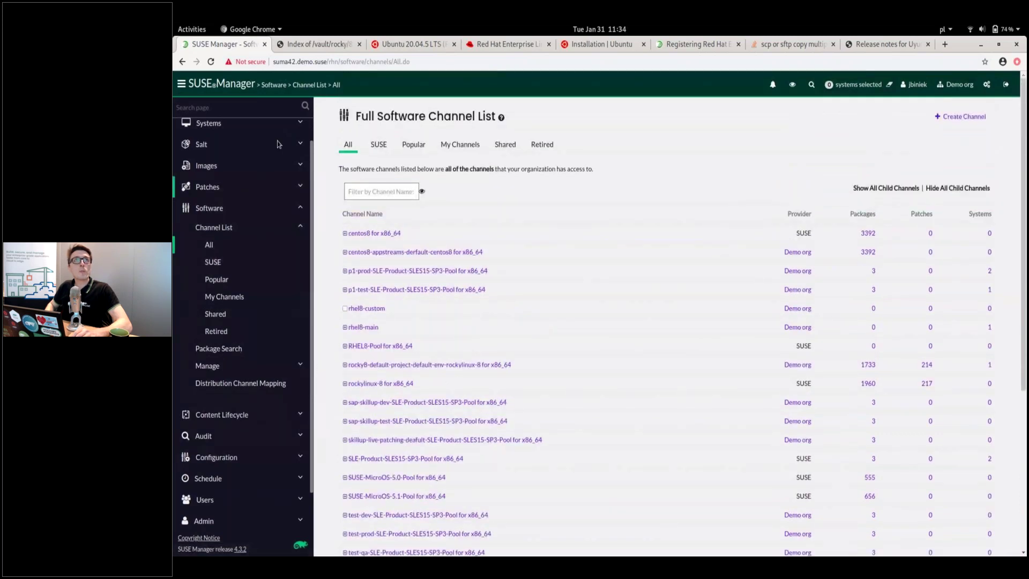
scroll(294, 159, "up", 1)
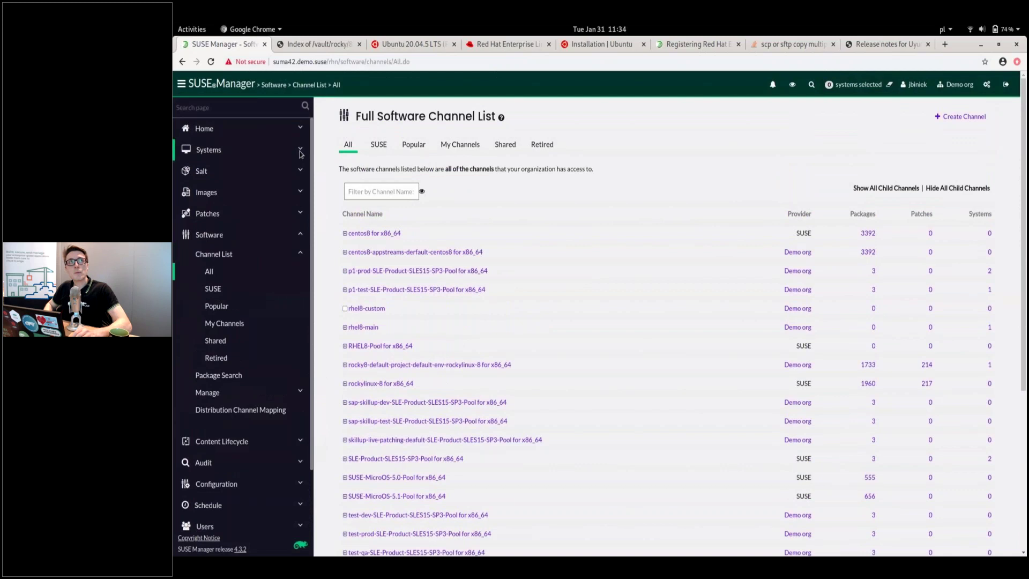
Go to Systems > Activation Keys, review the eight existing keys, and begin a new key with Create Key.
left_click(300, 153)
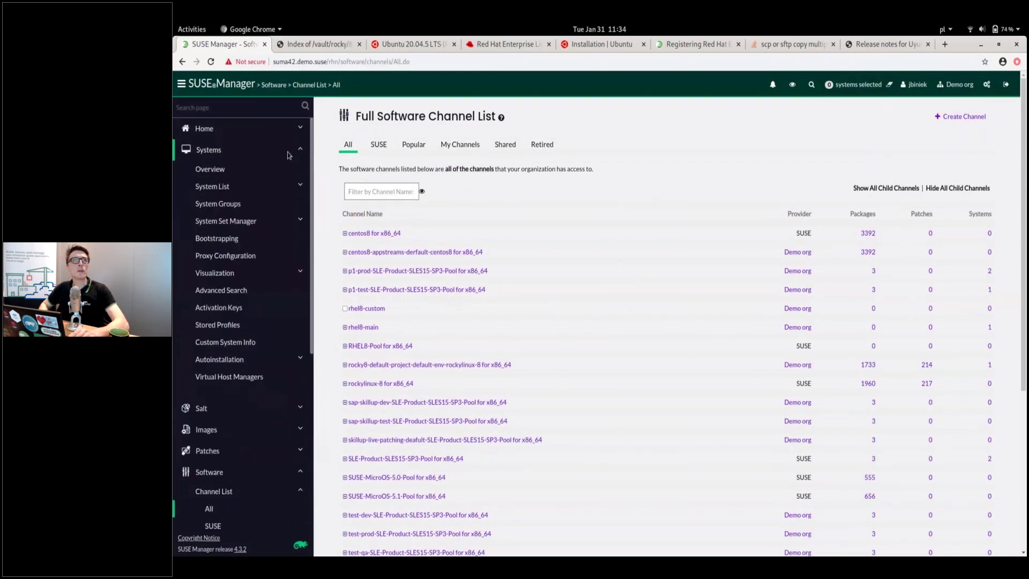
left_click(215, 309)
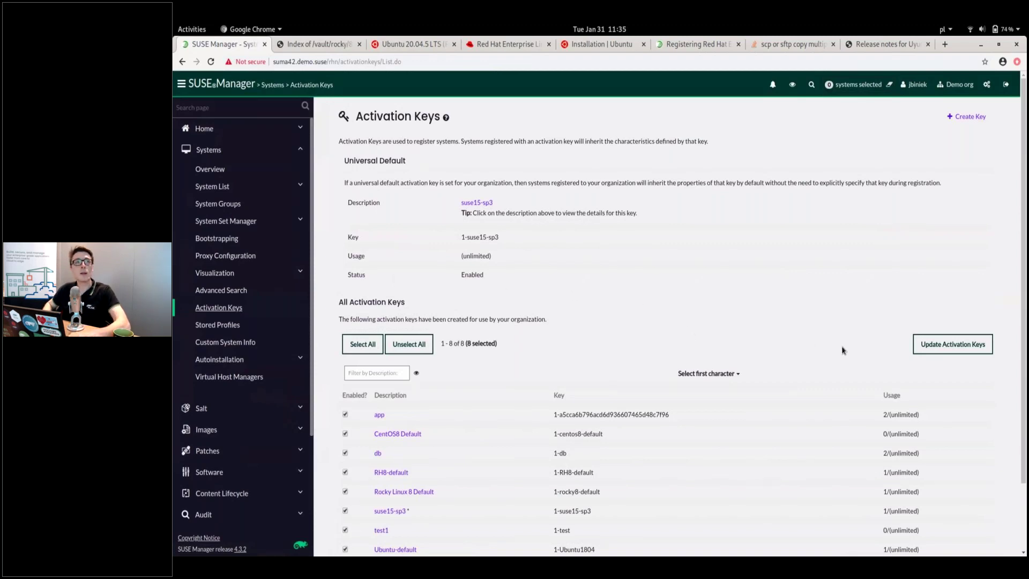
scroll(841, 350, "down", 2)
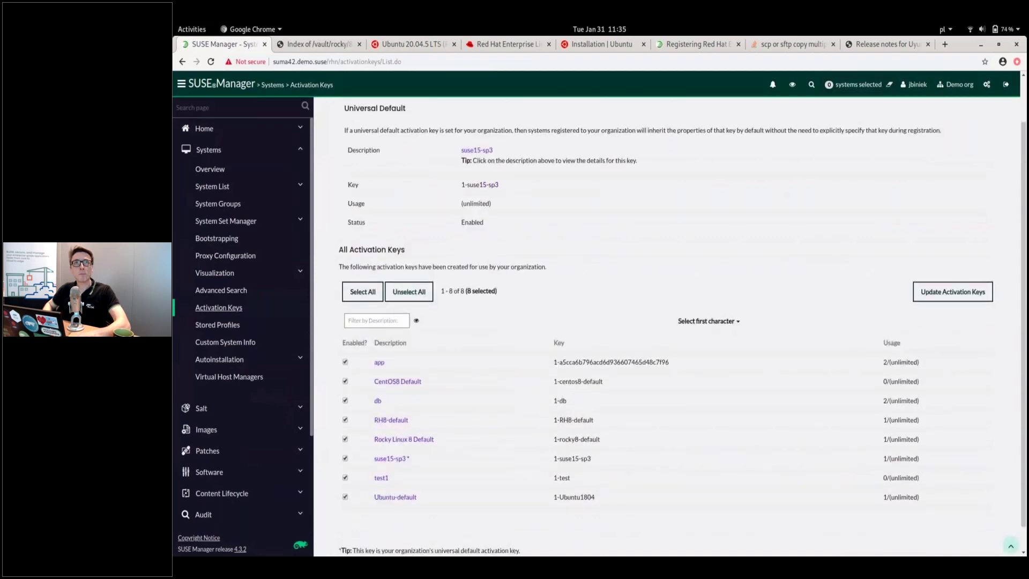
scroll(919, 227, "up", 2)
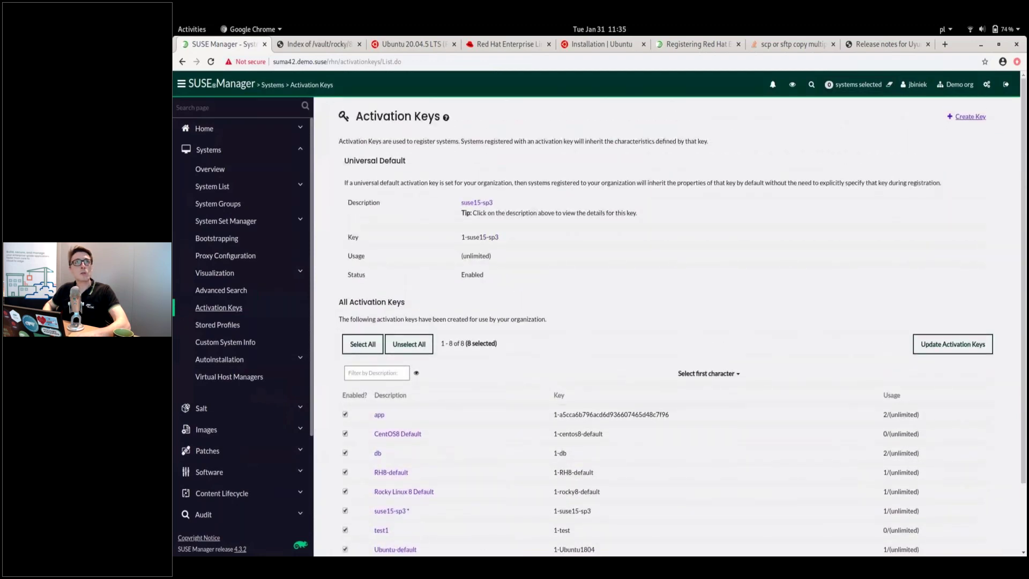
left_click(970, 116)
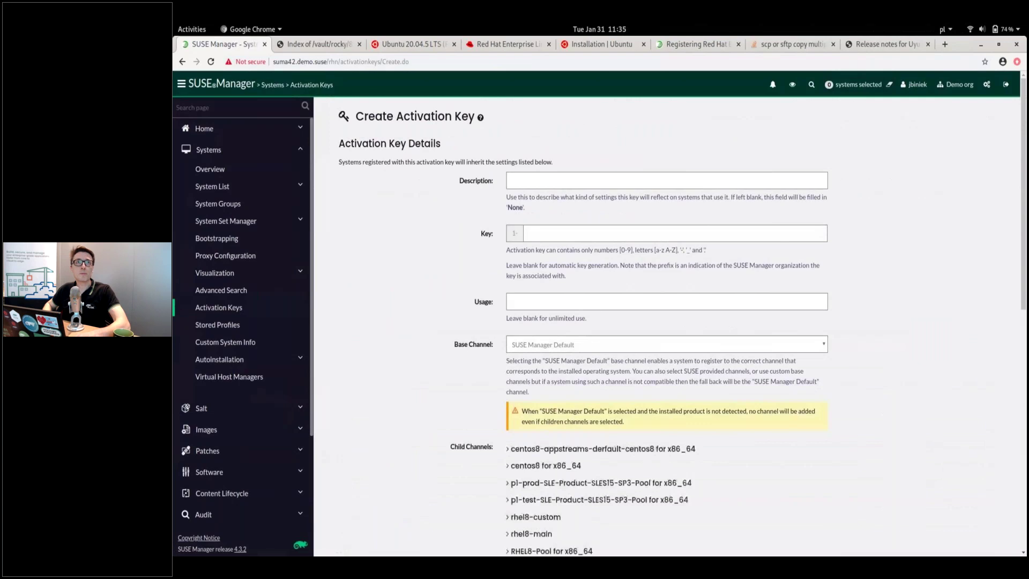
Enter skillup as both the Description and the Key of the new activation key.
left_click(510, 181)
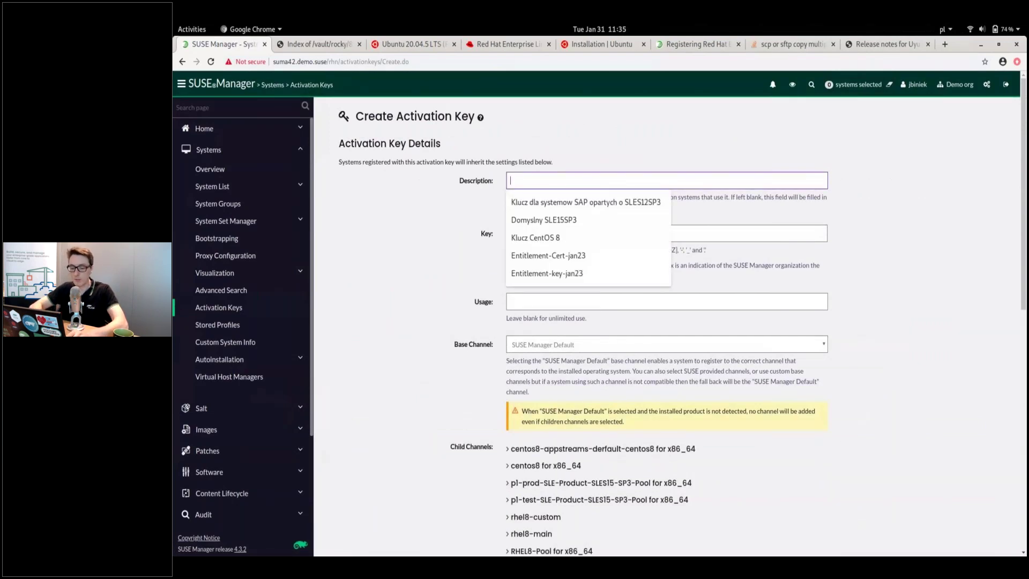
type("skill")
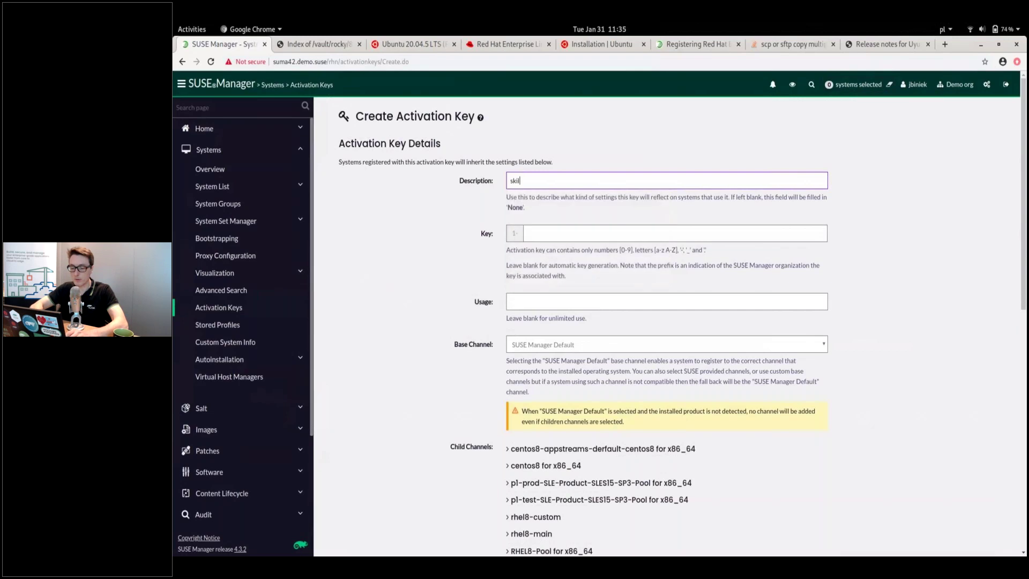
type("up")
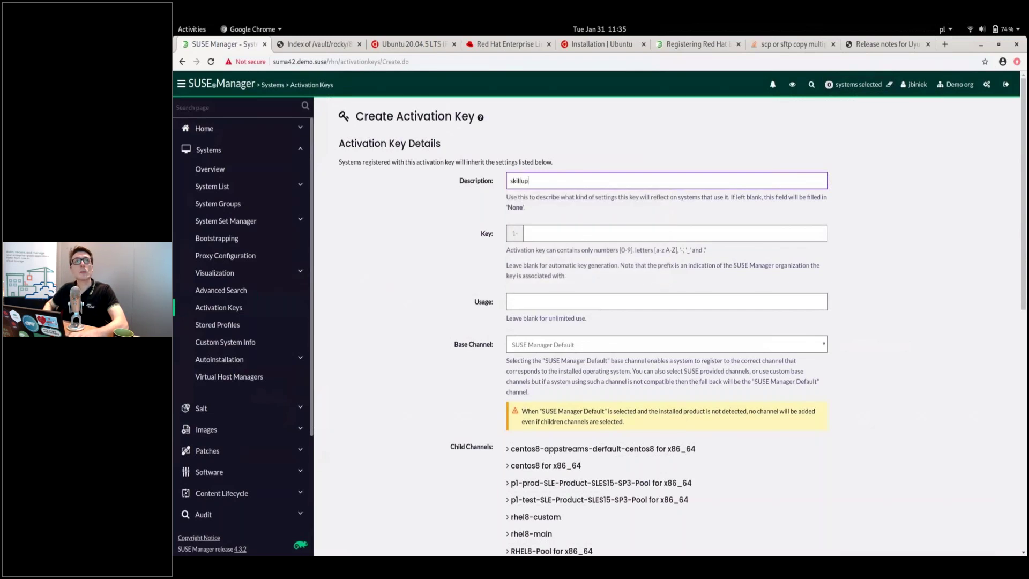
left_click(586, 236)
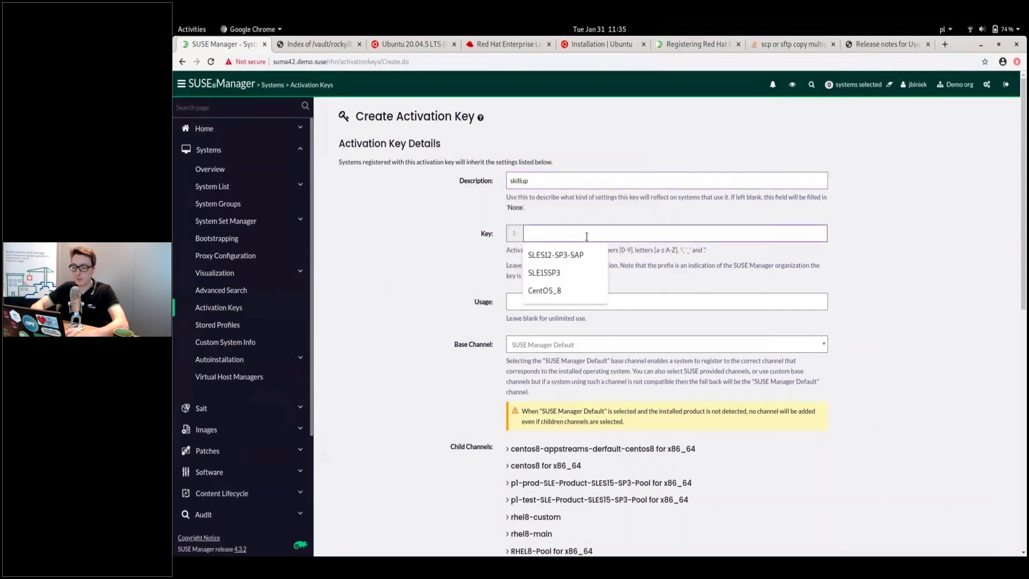
type("skillup")
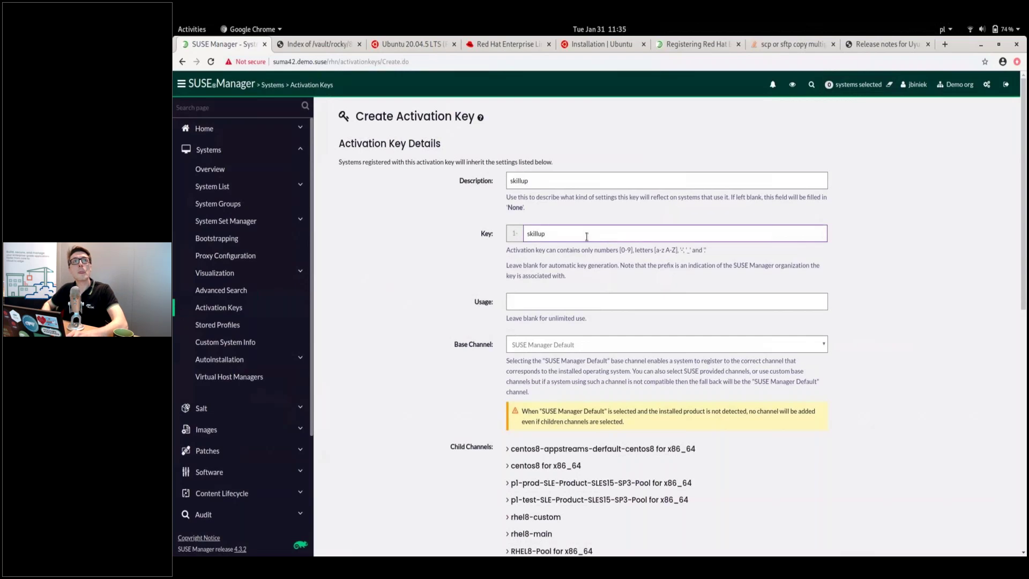
left_click(561, 272)
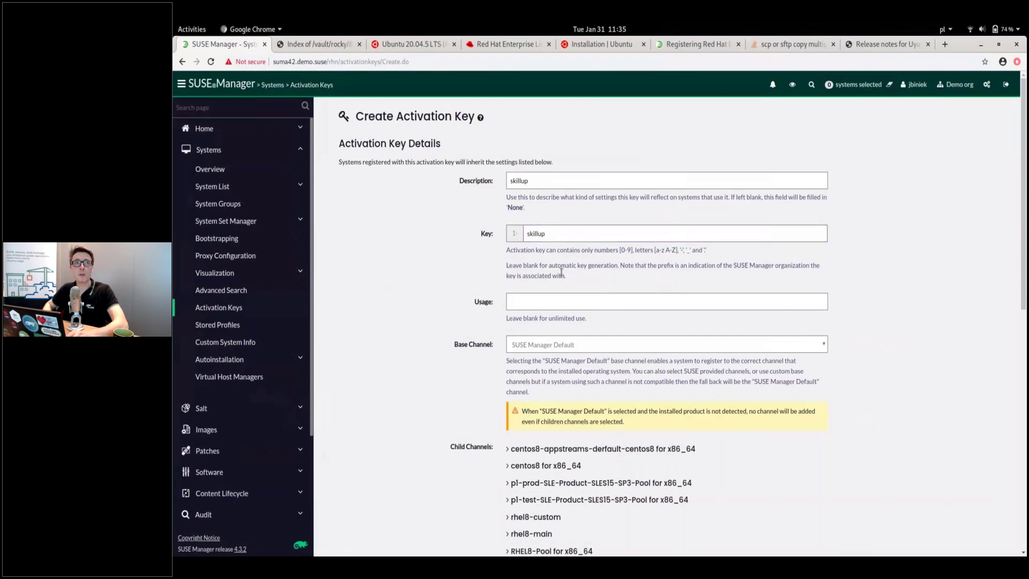
left_click(591, 345)
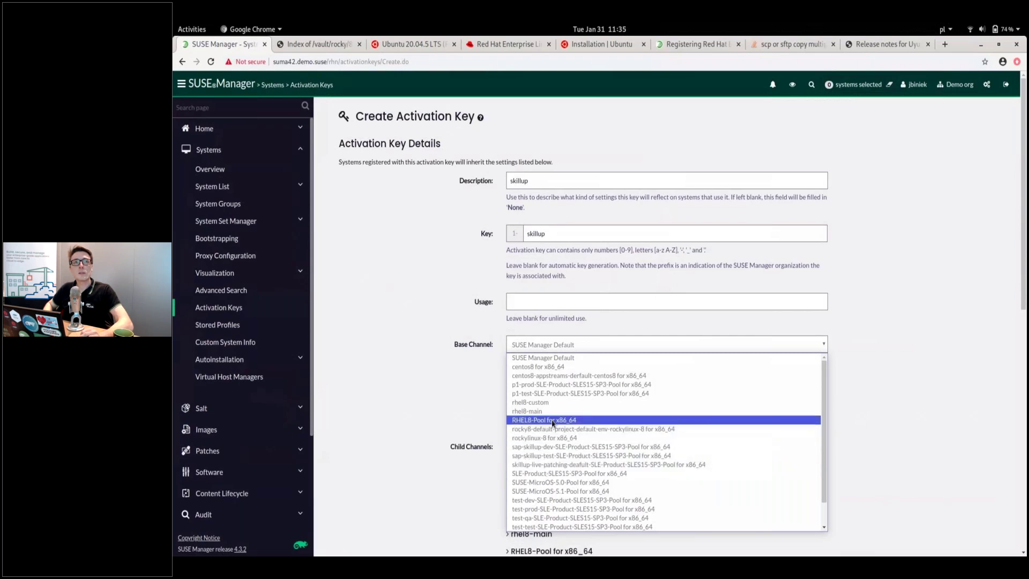
Base the key on SLE-Product-SLES15-SP3-Pool for x86_64, add both Live-Patching15-SP3 child channels, and create it.
left_click(552, 473)
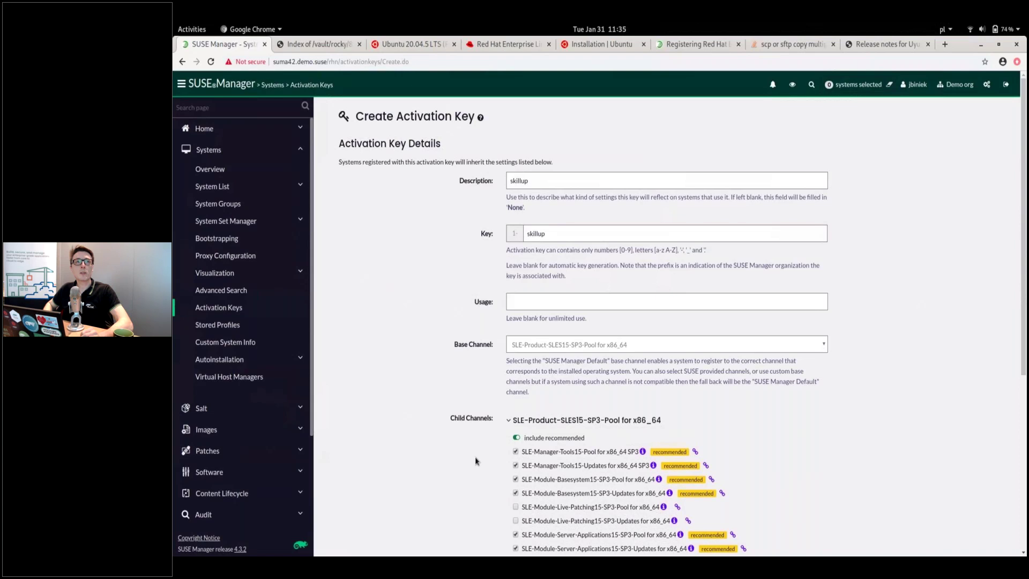
scroll(482, 456, "down", 3)
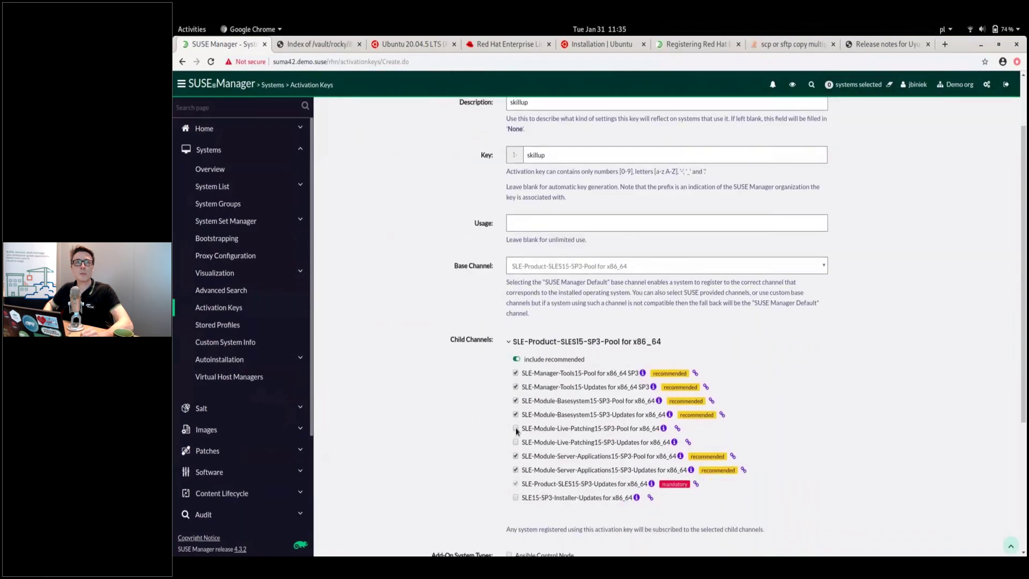
left_click(516, 428)
left_click(516, 442)
scroll(425, 460, "down", 4)
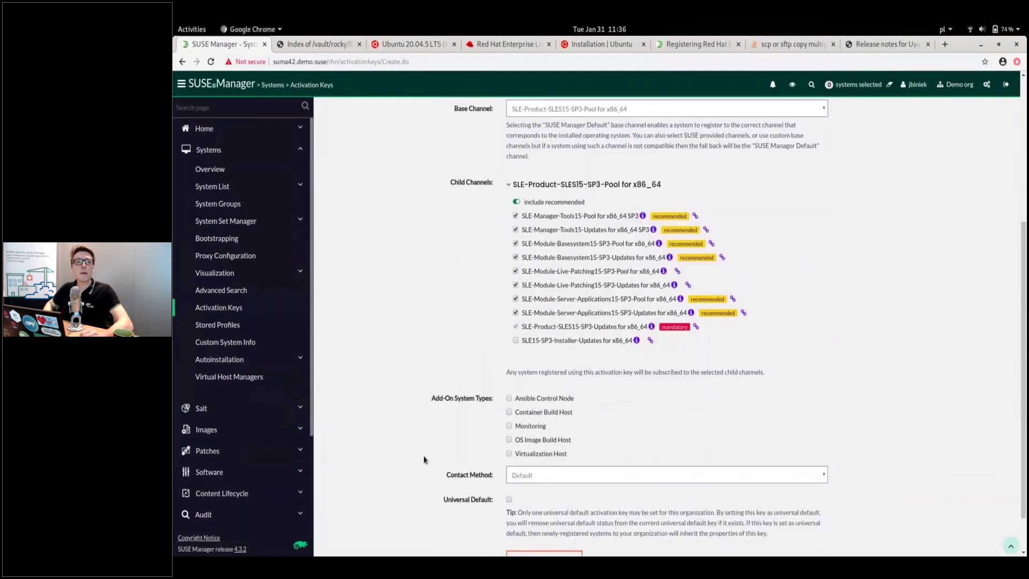
left_click(544, 510)
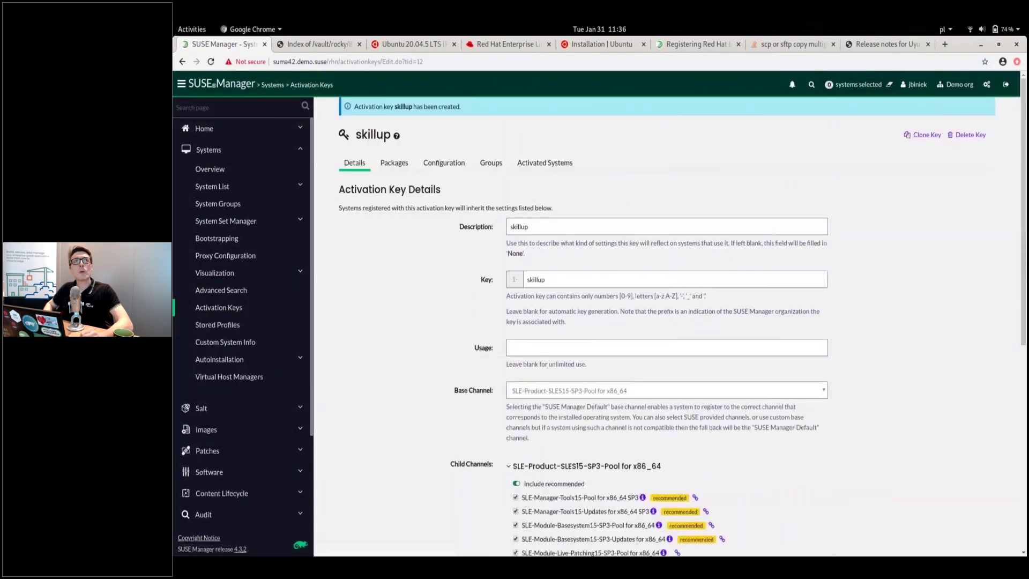
Add apache to the skillup key's package list.
left_click(393, 164)
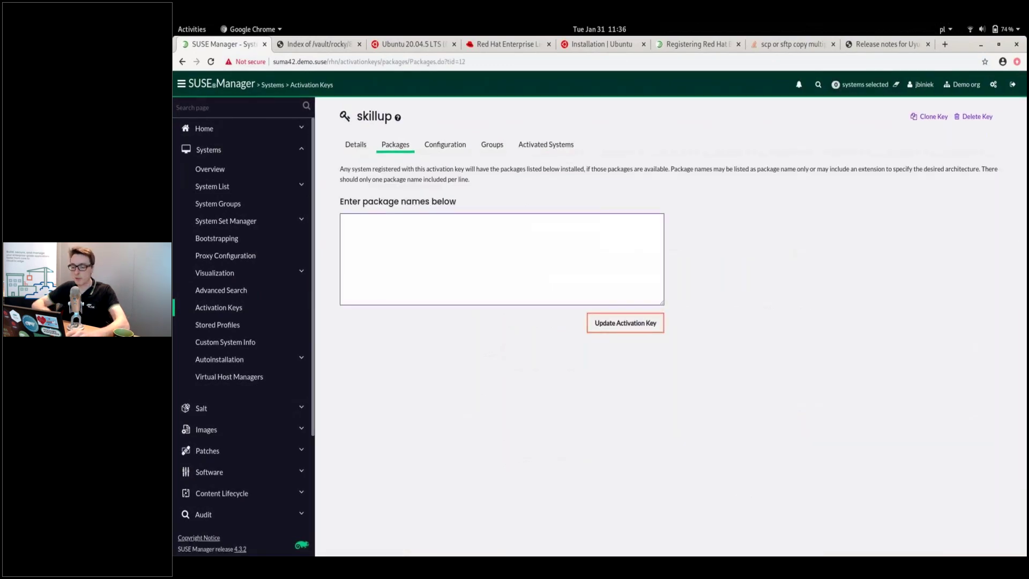
type("apache")
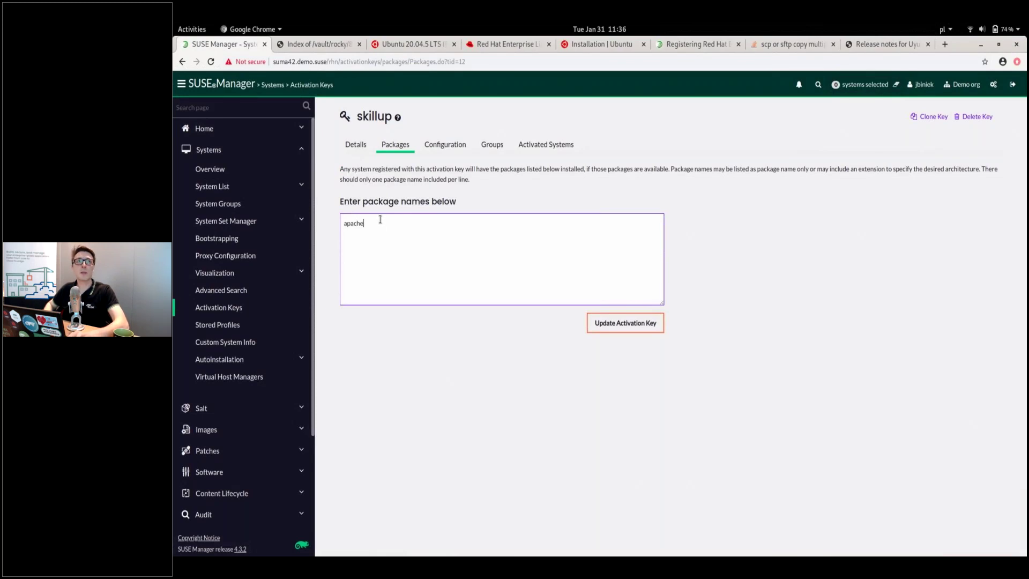
left_click(625, 321)
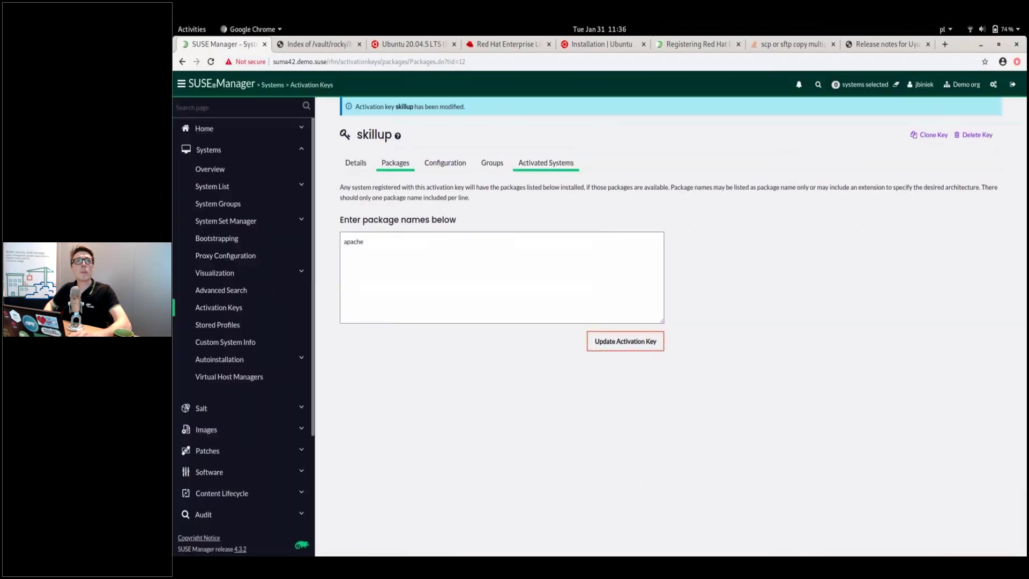
left_click(445, 163)
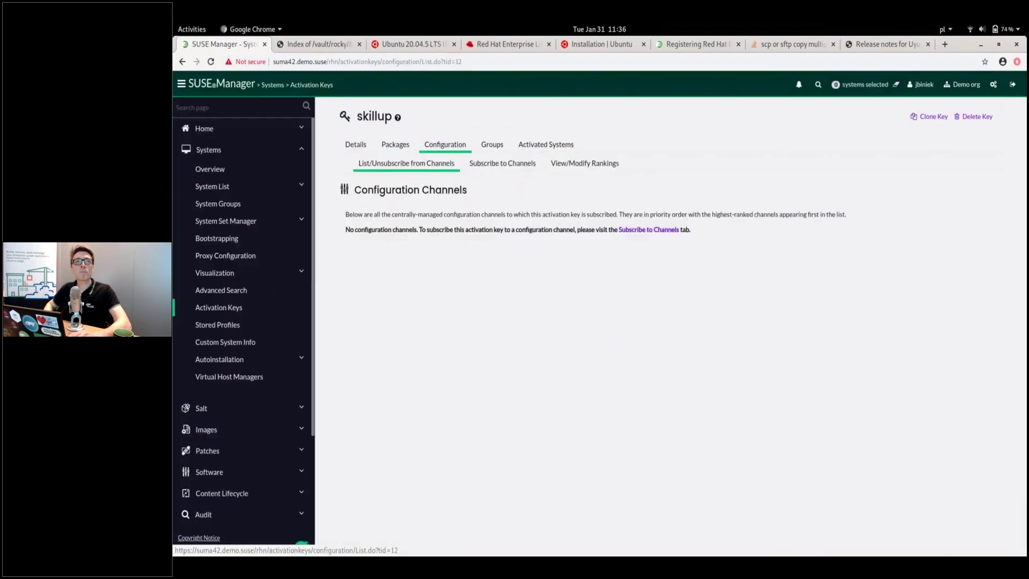
Subscribe the skillup key to the Autoupdate configuration channel.
left_click(620, 230)
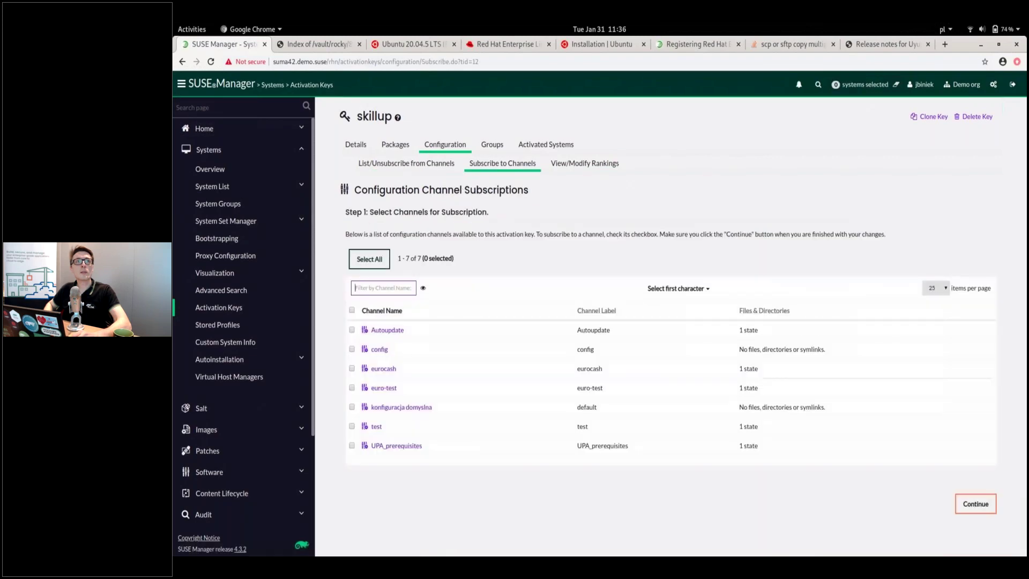
left_click(351, 330)
left_click(975, 504)
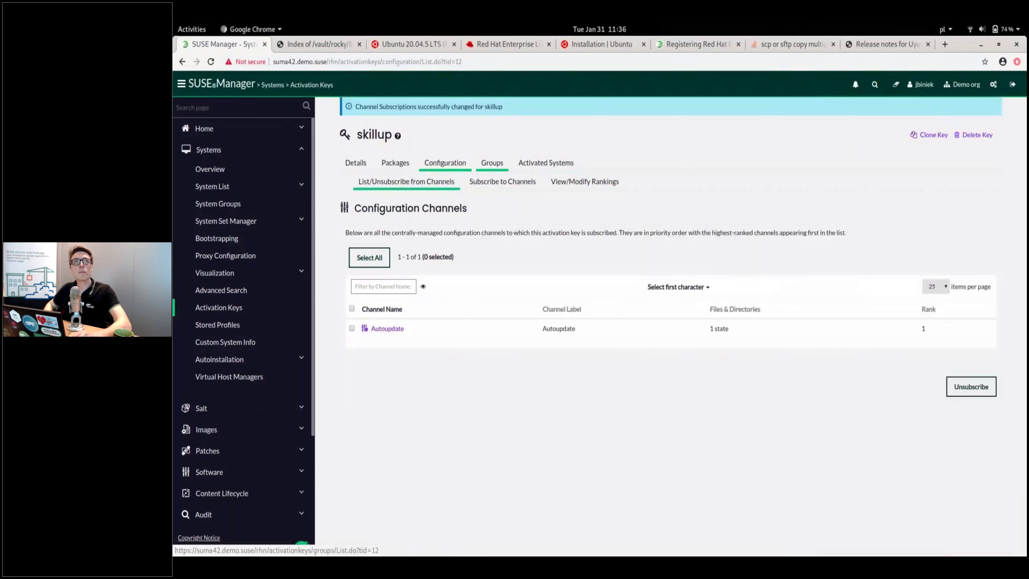
left_click(492, 163)
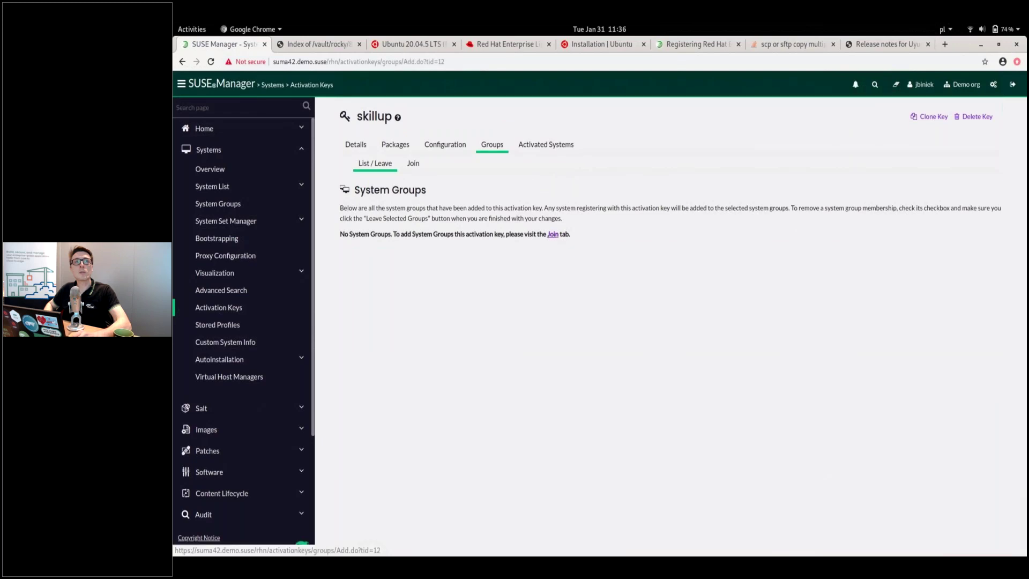
Join the skillup key to the sles15sp3 and system1 system groups.
left_click(552, 234)
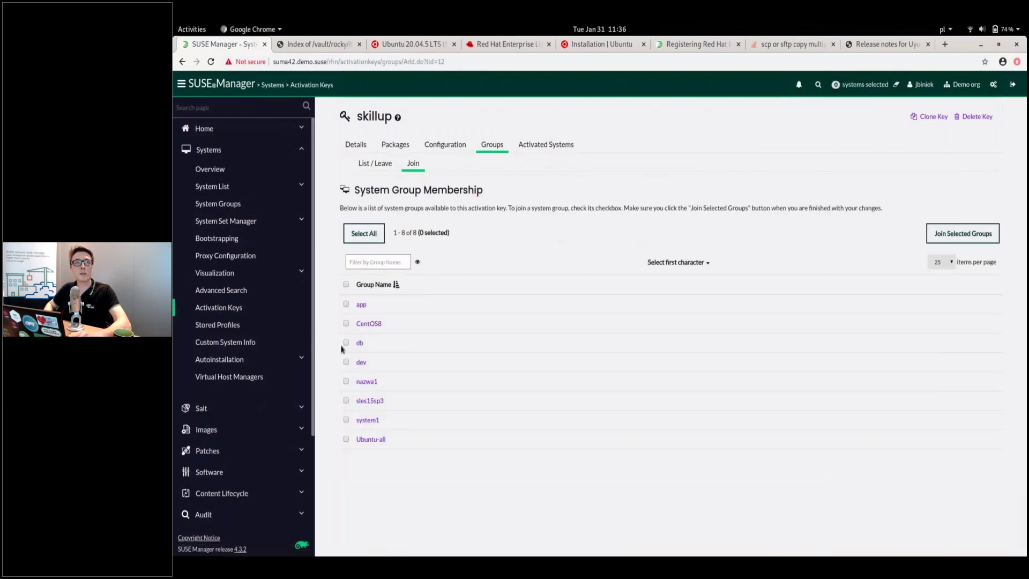
left_click(346, 401)
left_click(347, 420)
left_click(951, 235)
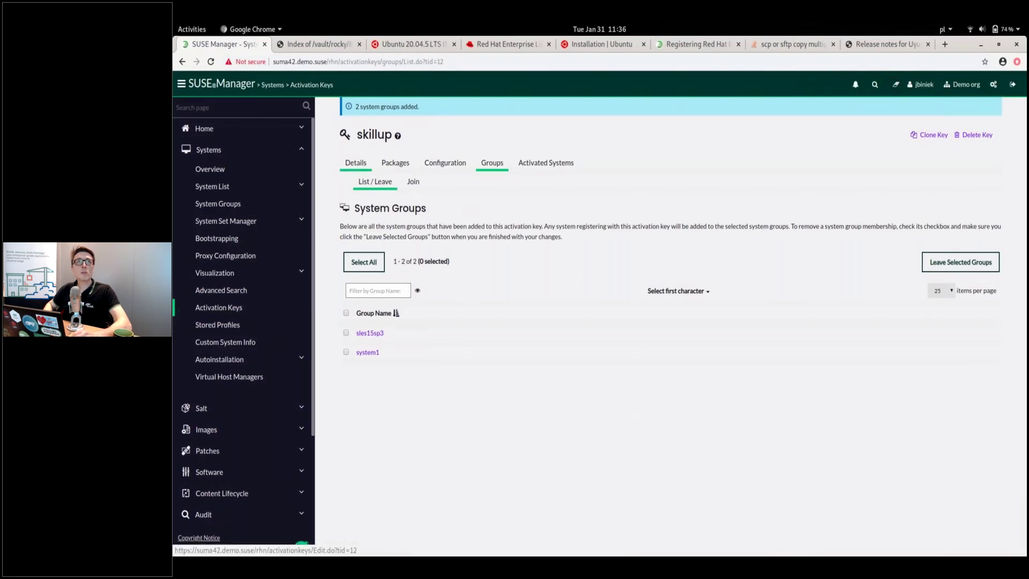
left_click(356, 163)
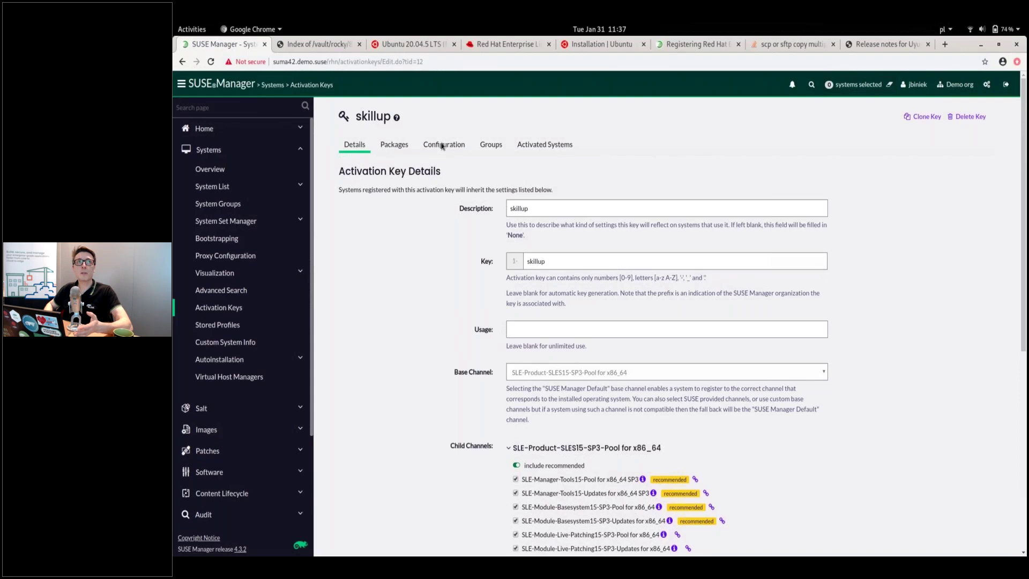
Review the skillup key's packages, configuration channels and groups, then go to Systems > Bootstrapping.
left_click(395, 154)
left_click(439, 146)
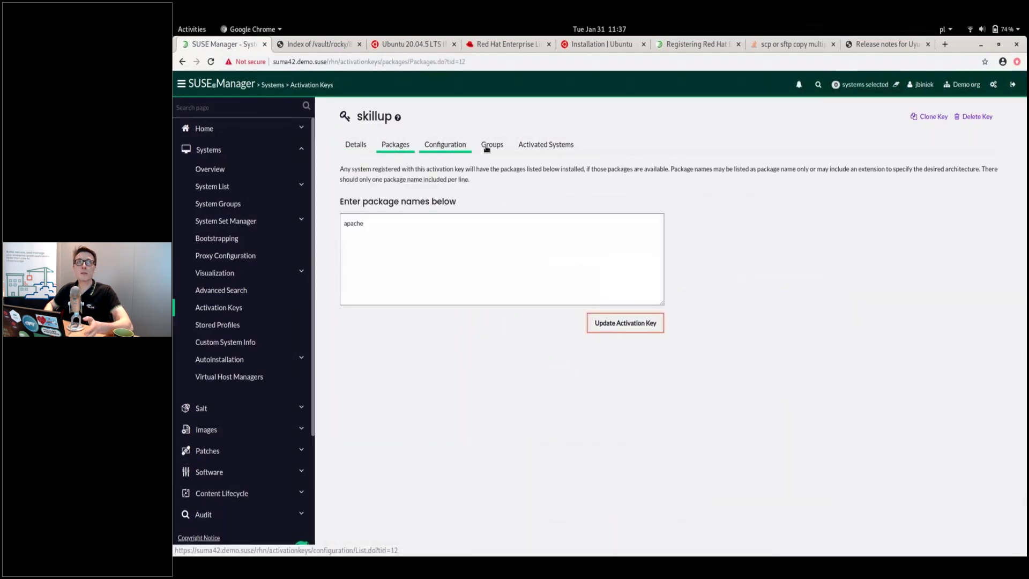
left_click(488, 146)
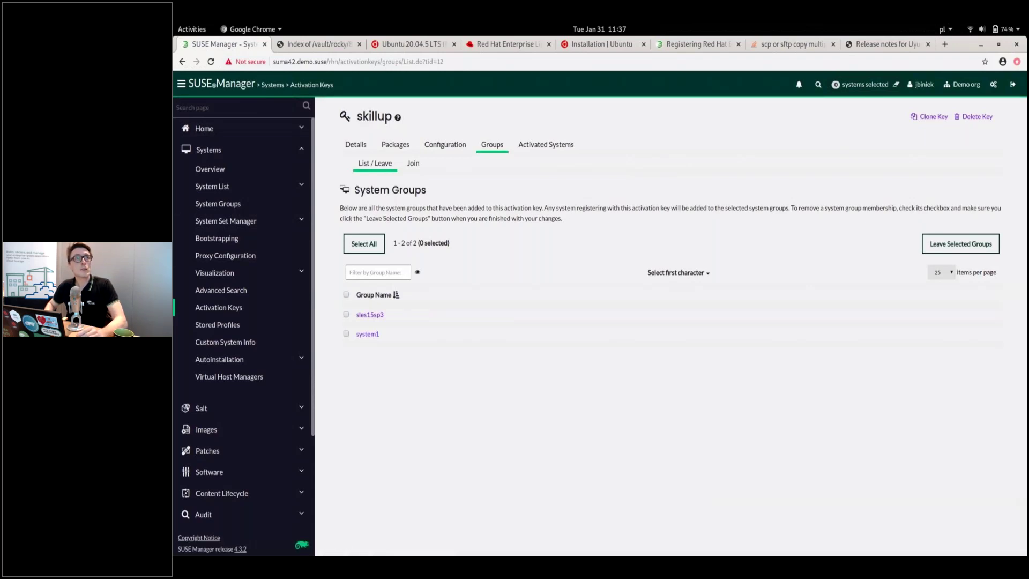
left_click(222, 308)
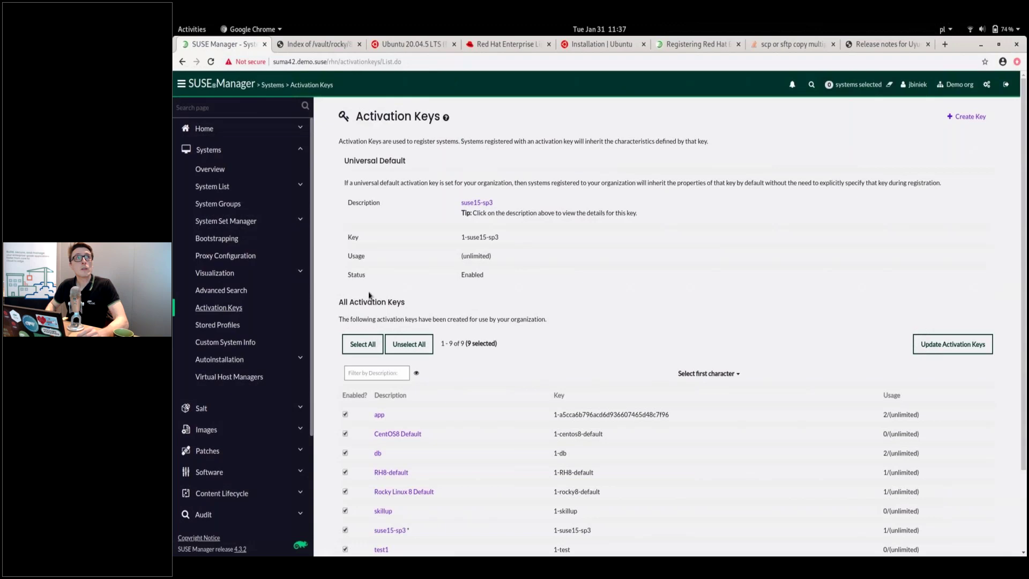
left_click(217, 238)
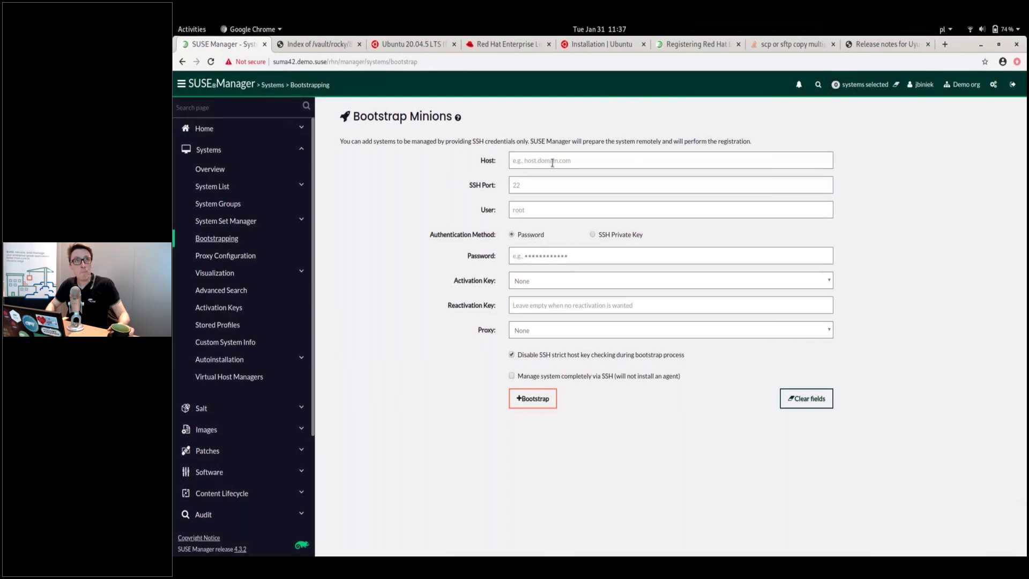
Select 1-skillup as the bootstrap activation key, leaving host and credentials empty.
left_click(552, 162)
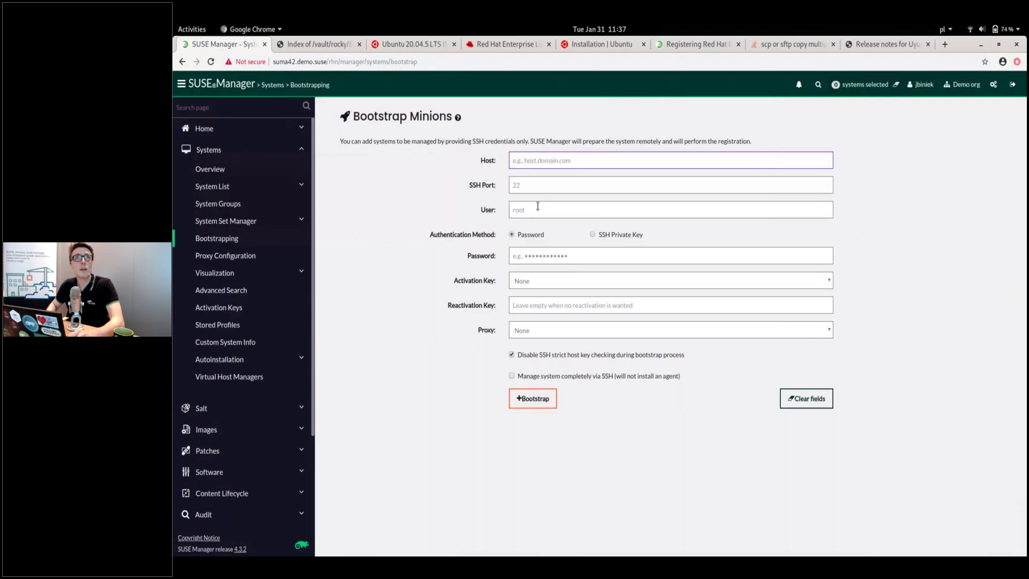
left_click(541, 207)
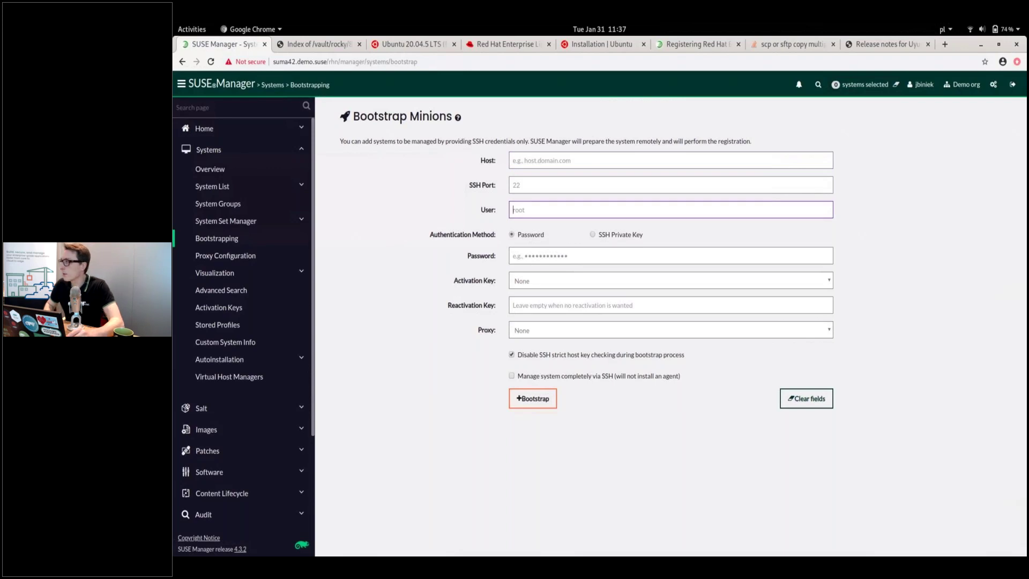
left_click(542, 256)
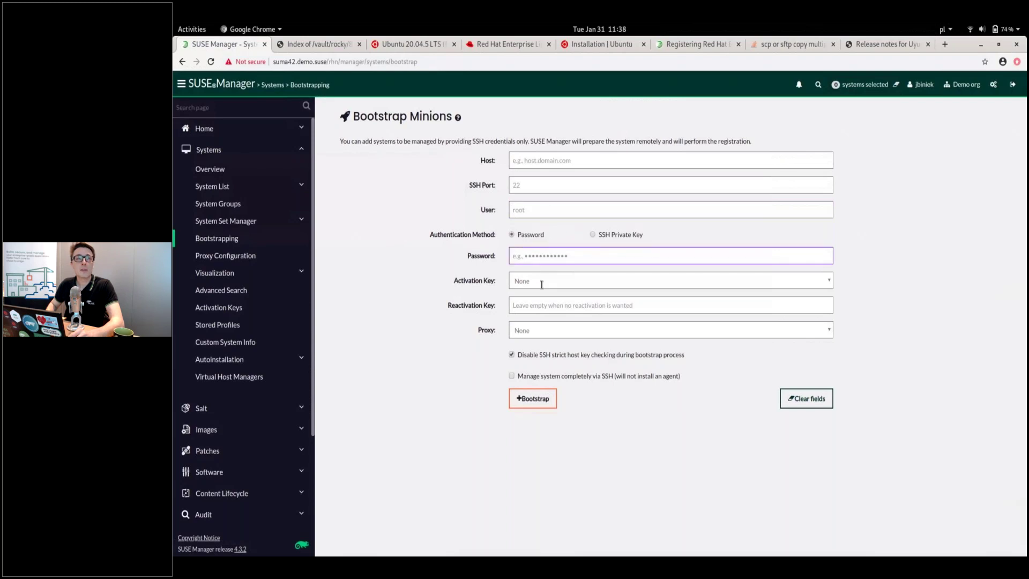
left_click(670, 280)
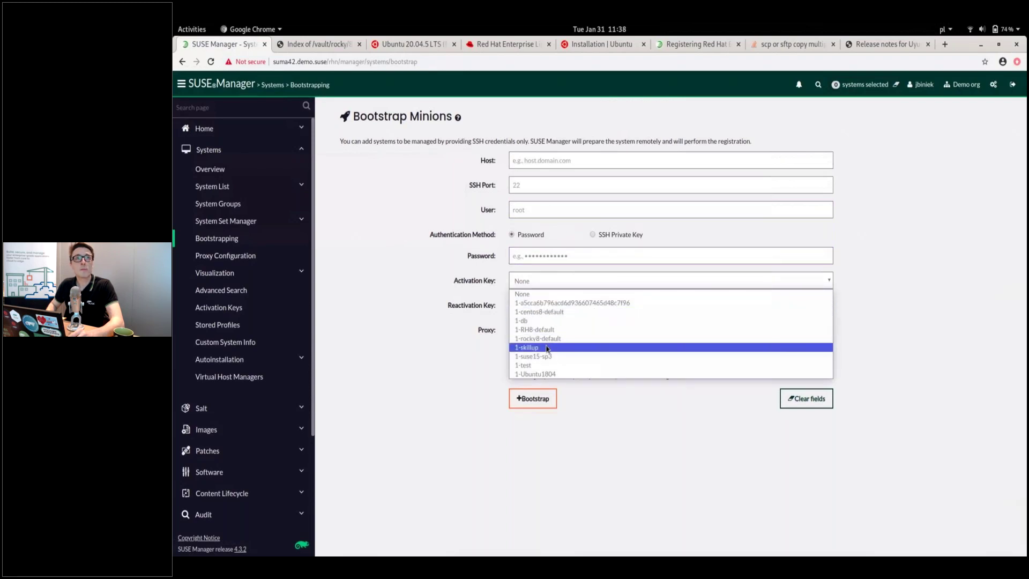
left_click(536, 348)
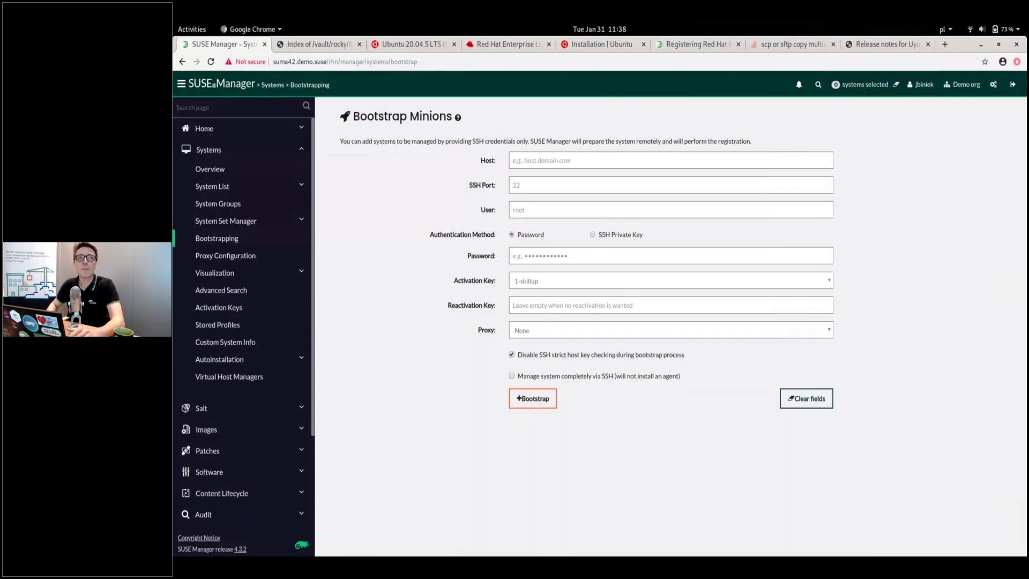
left_click(552, 281)
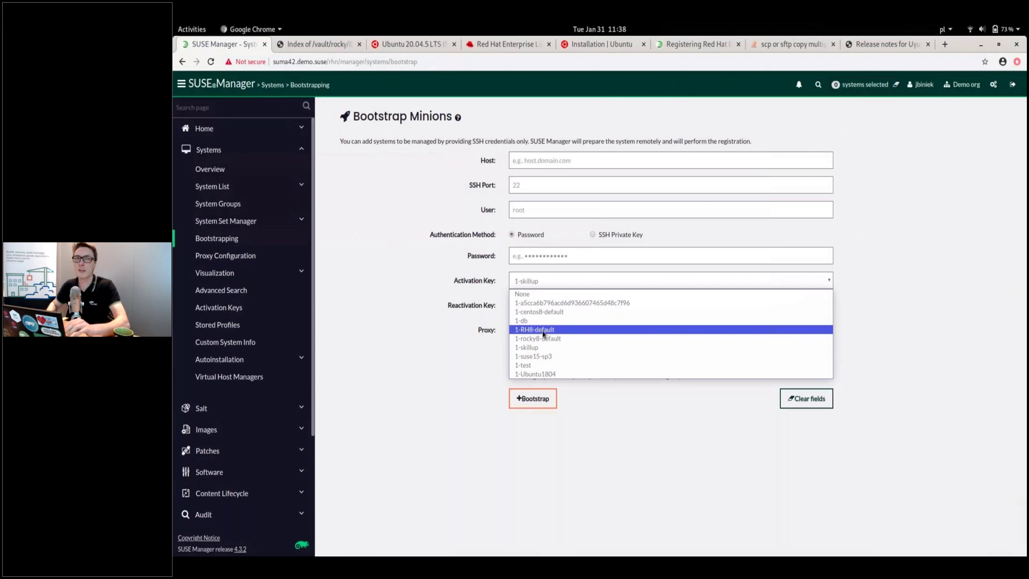
left_click(544, 330)
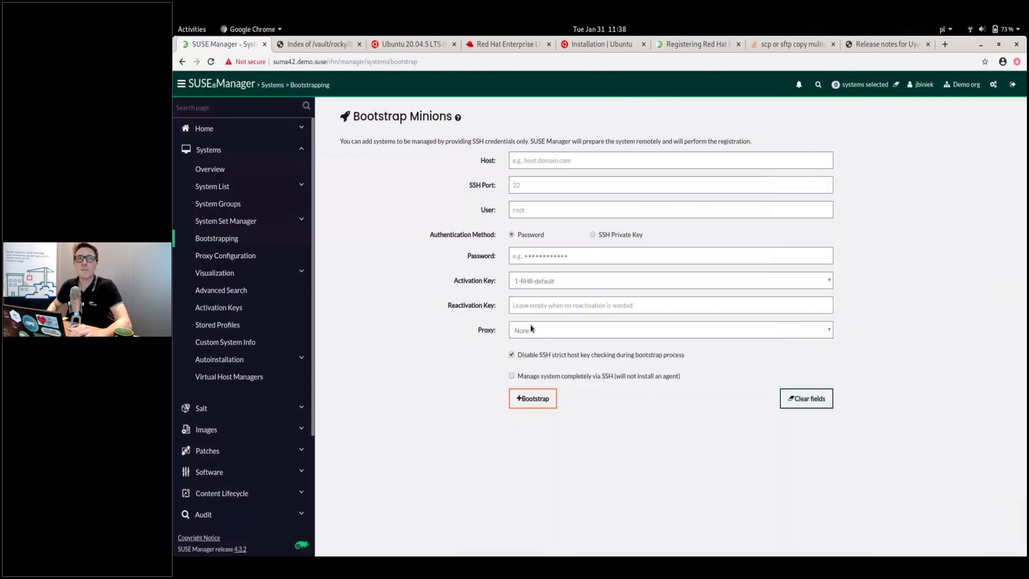
left_click(724, 307)
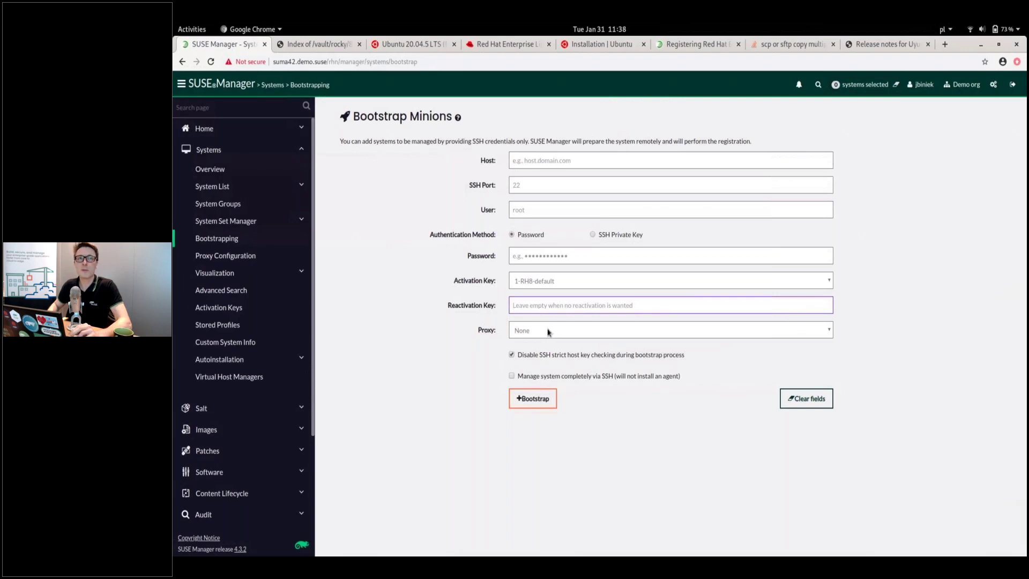
left_click(394, 352)
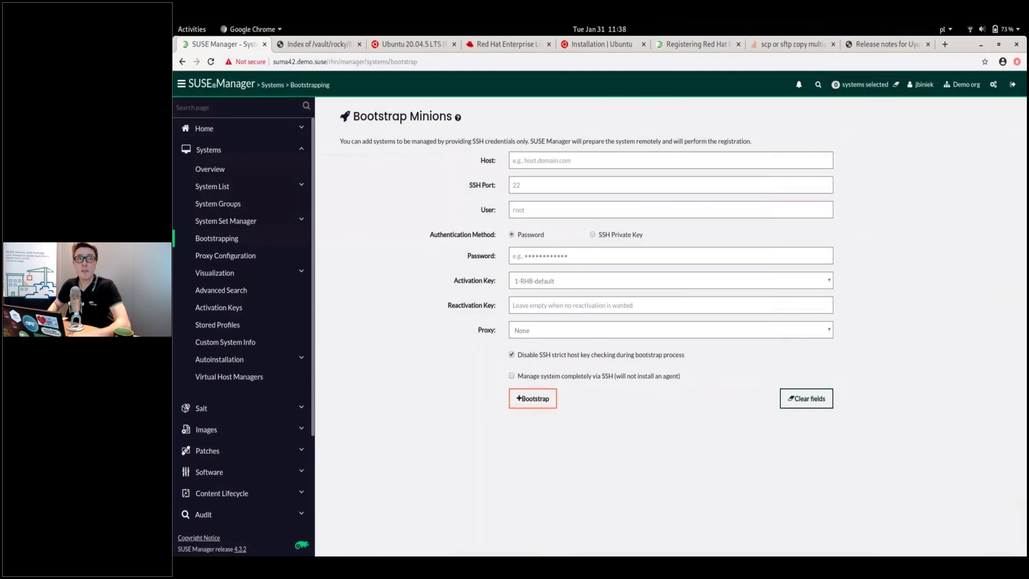
left_click(542, 399)
left_click(512, 354)
left_click(512, 376)
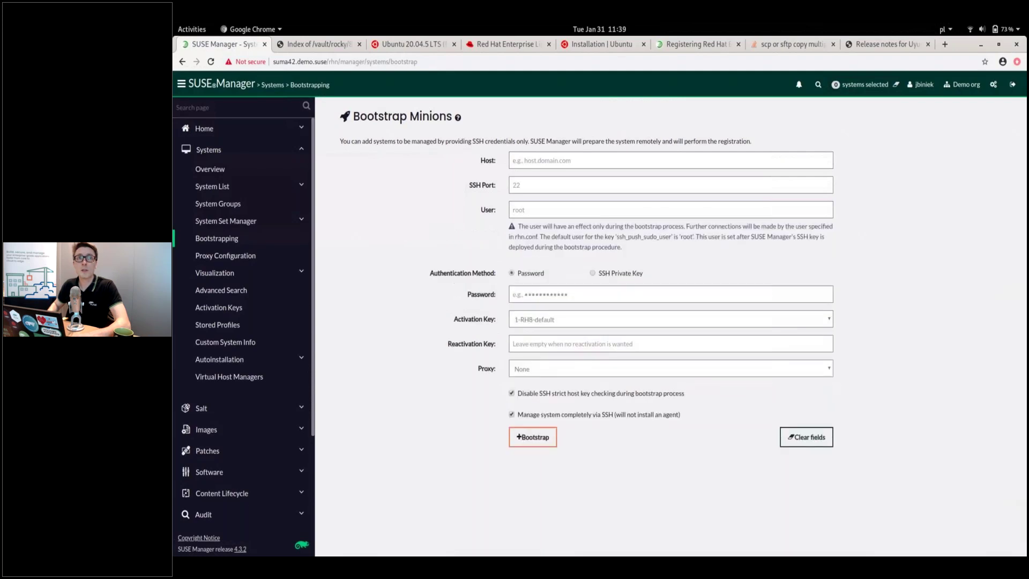
Untick 'Manage system completely via SSH' on the bootstrap form.
left_click(511, 415)
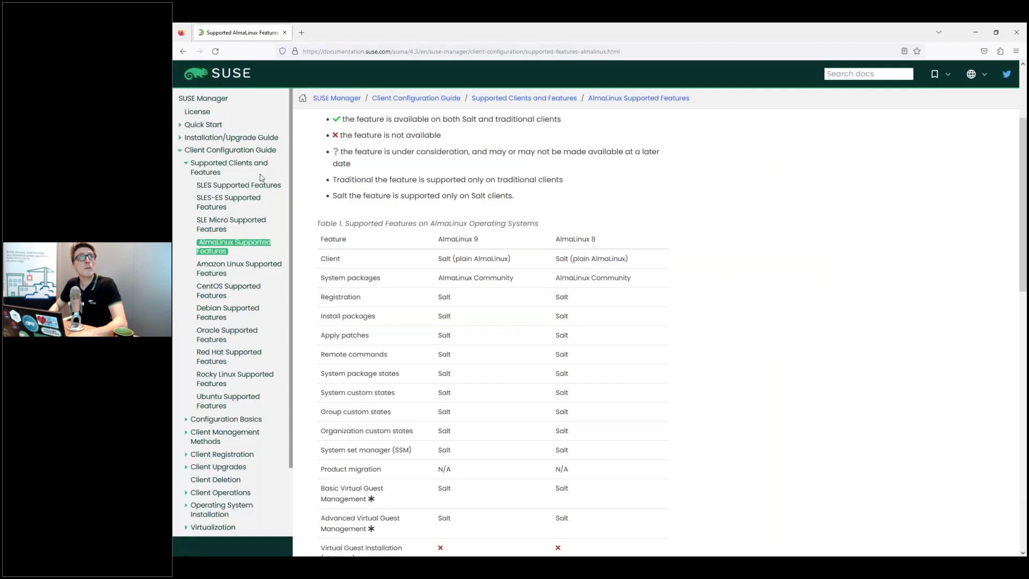
Open Installation/Upgrade Guide > General Requirements > Network Requirements in the documentation.
left_click(181, 139)
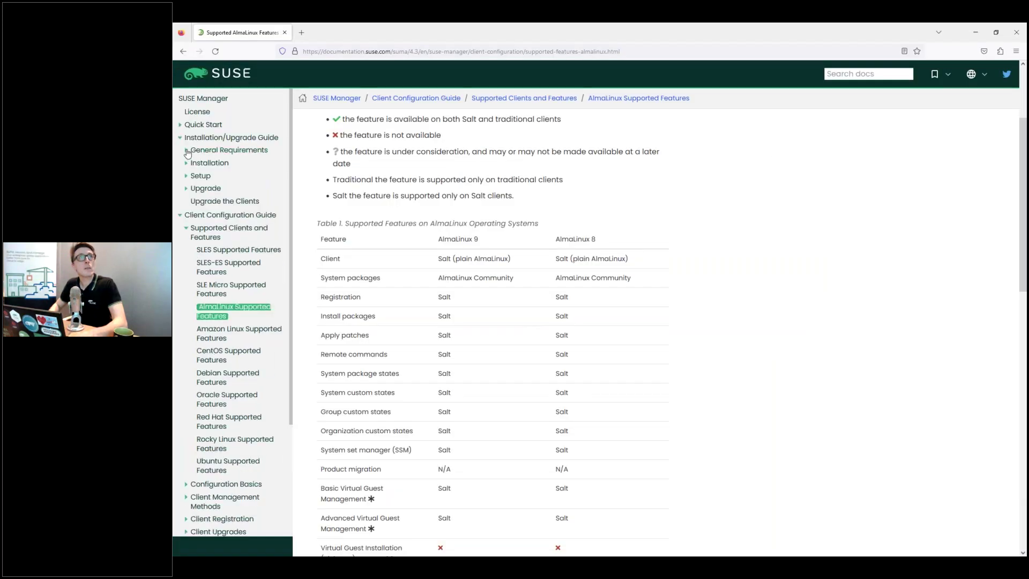
left_click(188, 152)
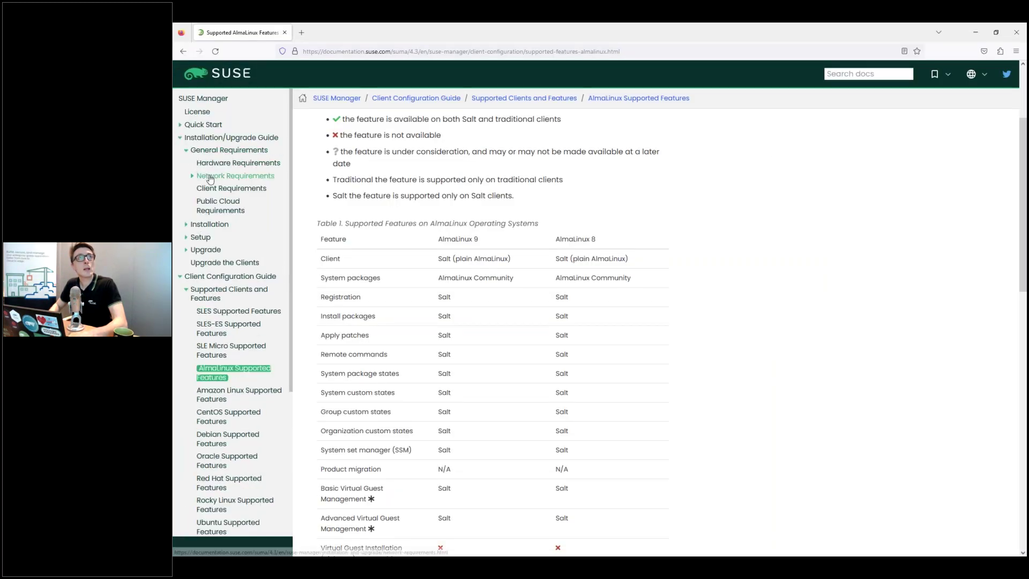
left_click(210, 179)
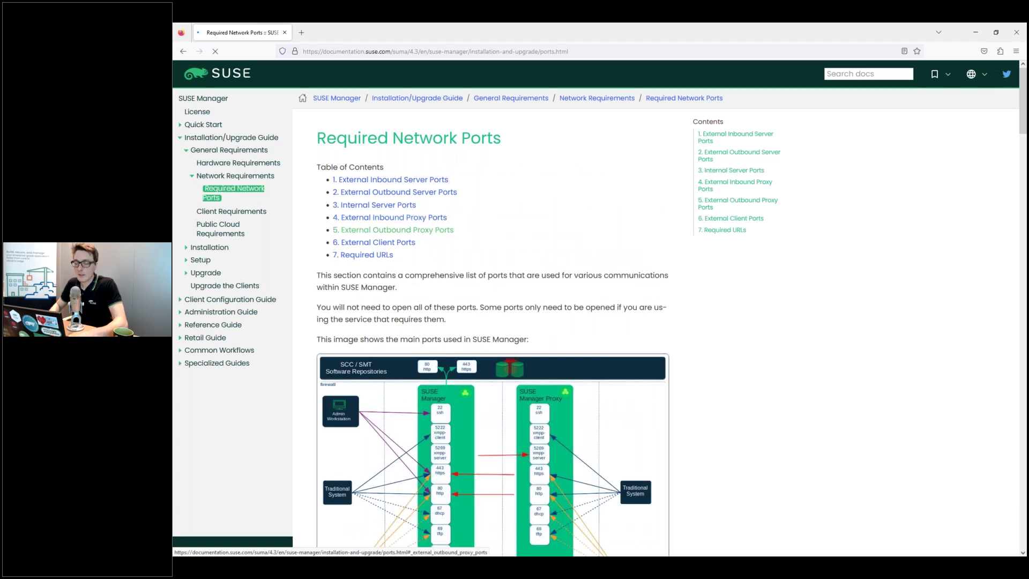
Scroll down the Required Network Ports documentation page to review the ports diagram.
scroll(394, 230, "down", 3)
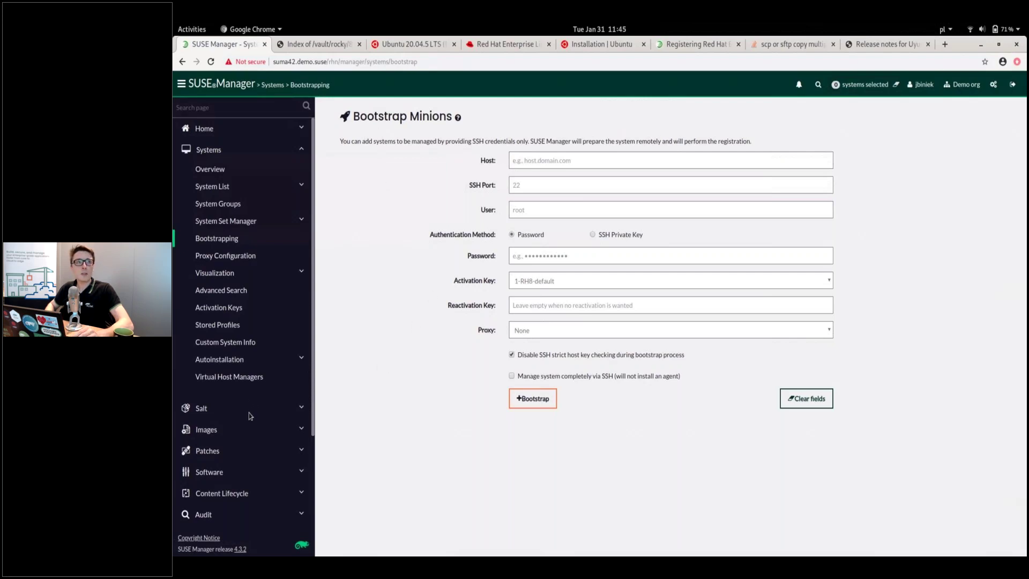
Open Admin > Manager Configuration > Bootstrap Script for suma42.demo.suse, then the window overview.
scroll(256, 413, "down", 3)
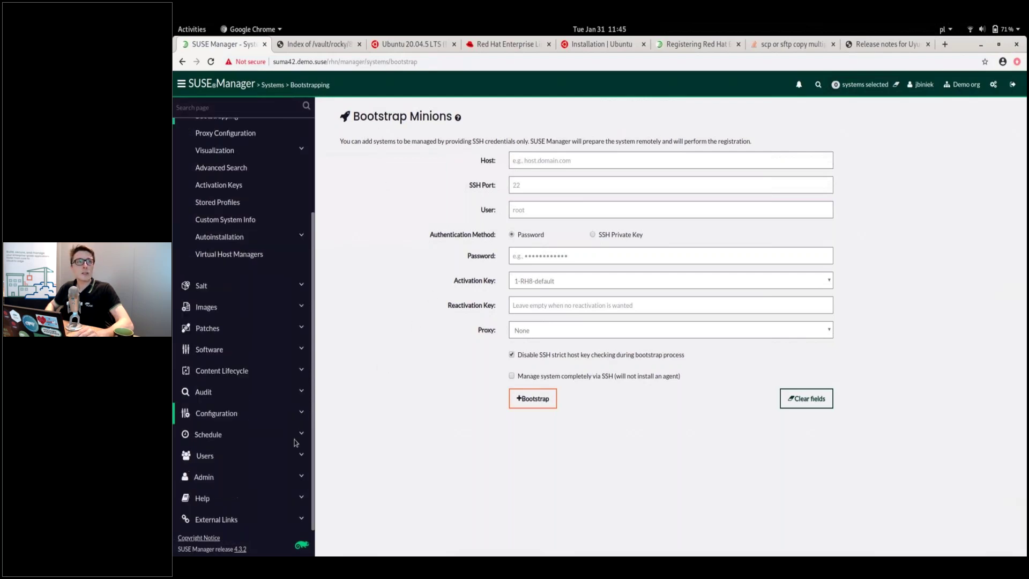
left_click(302, 477)
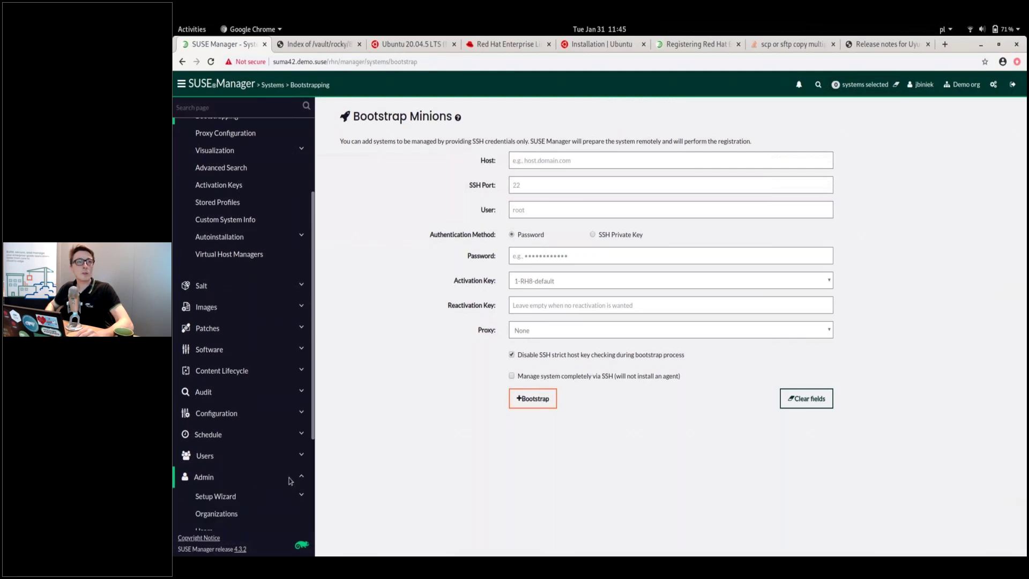
scroll(289, 479, "down", 3)
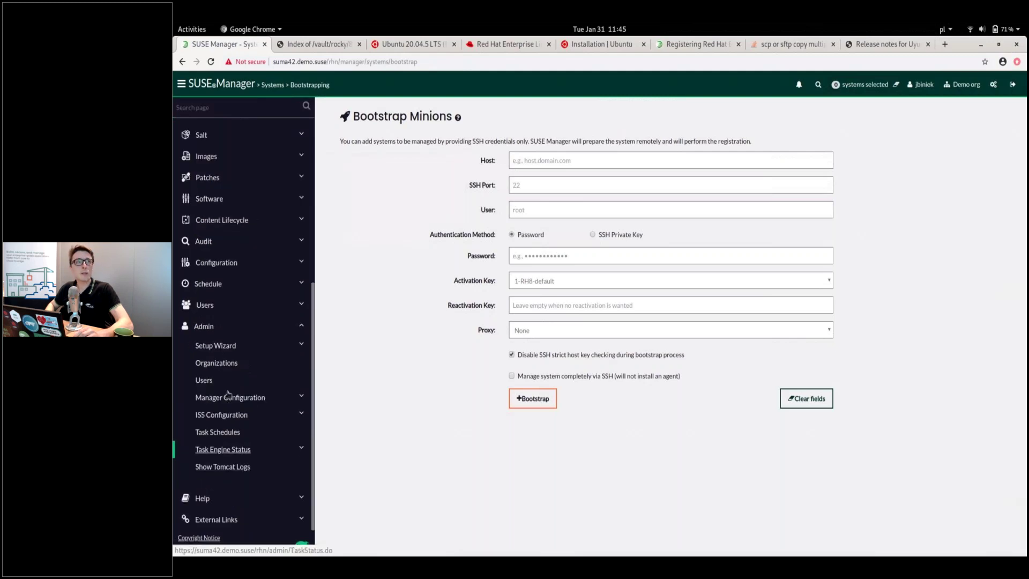
left_click(302, 398)
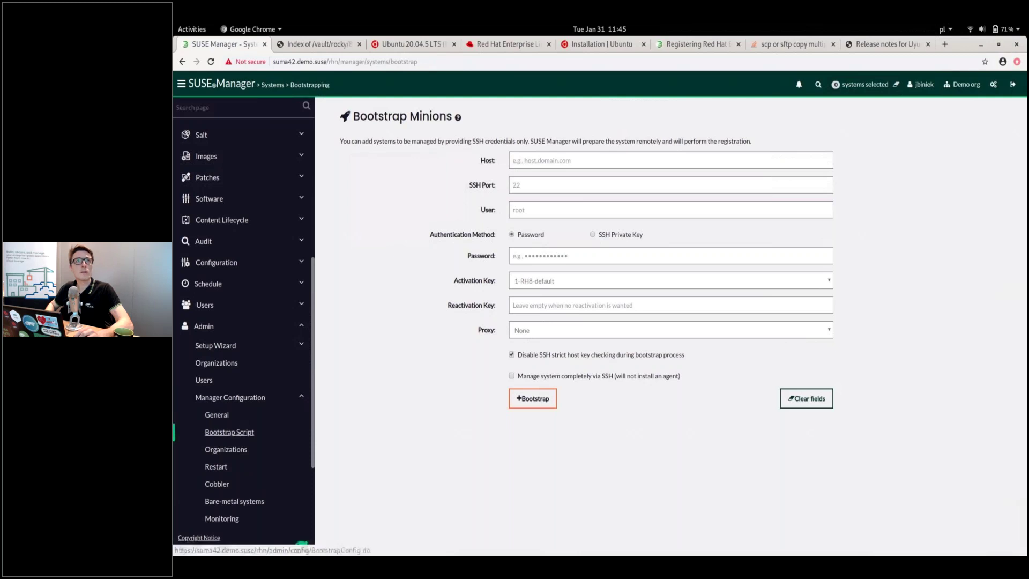
left_click(229, 432)
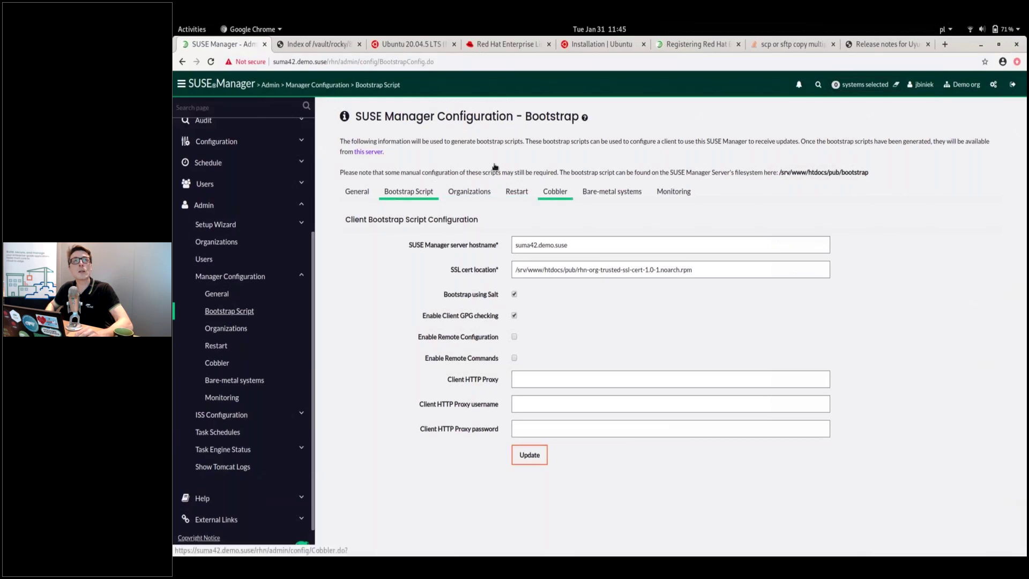
left_click(195, 29)
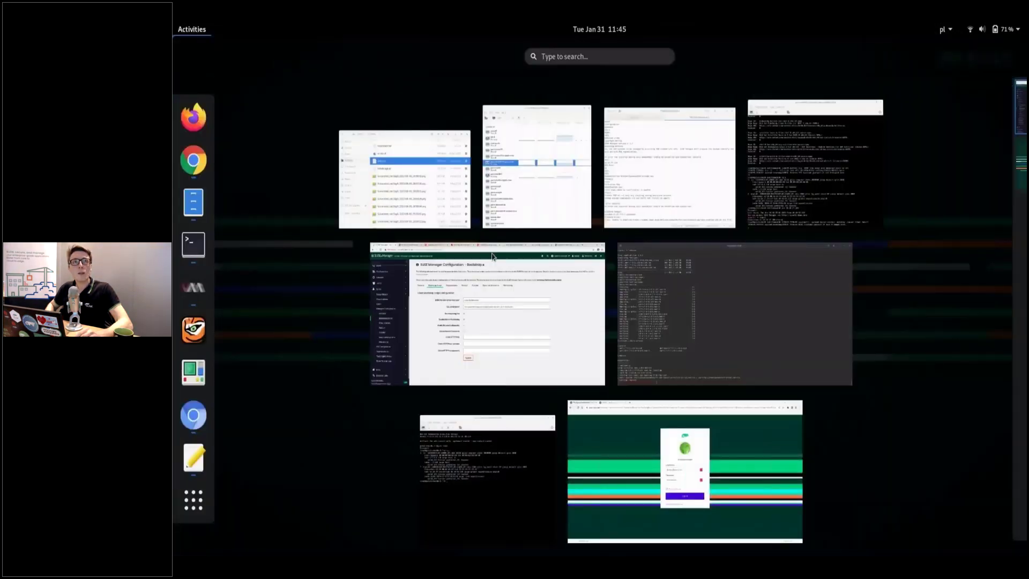
Switch to the server terminal, clear it, and enlarge the terminal text three times.
left_click(682, 318)
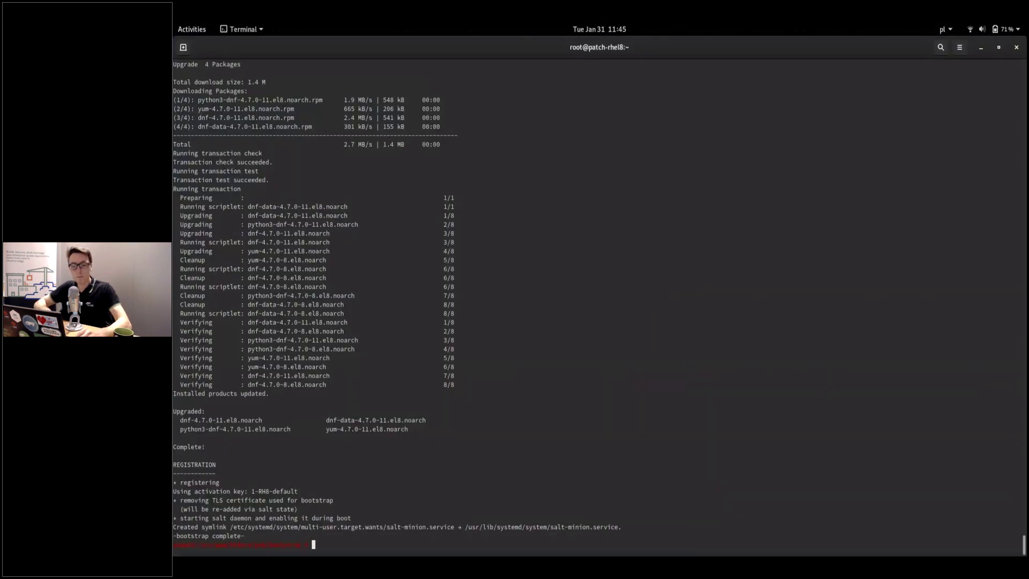
type("clear")
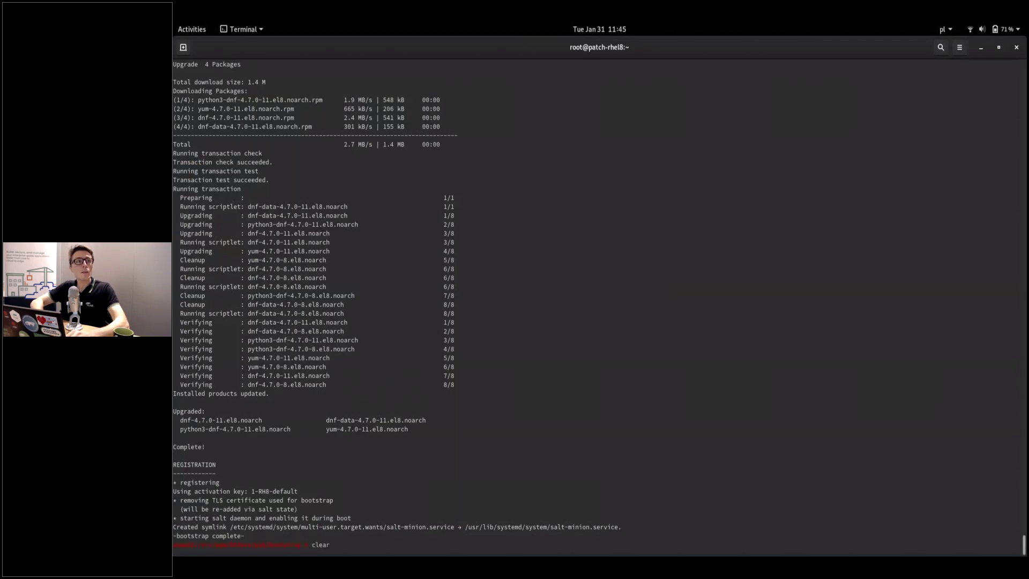
key("Return")
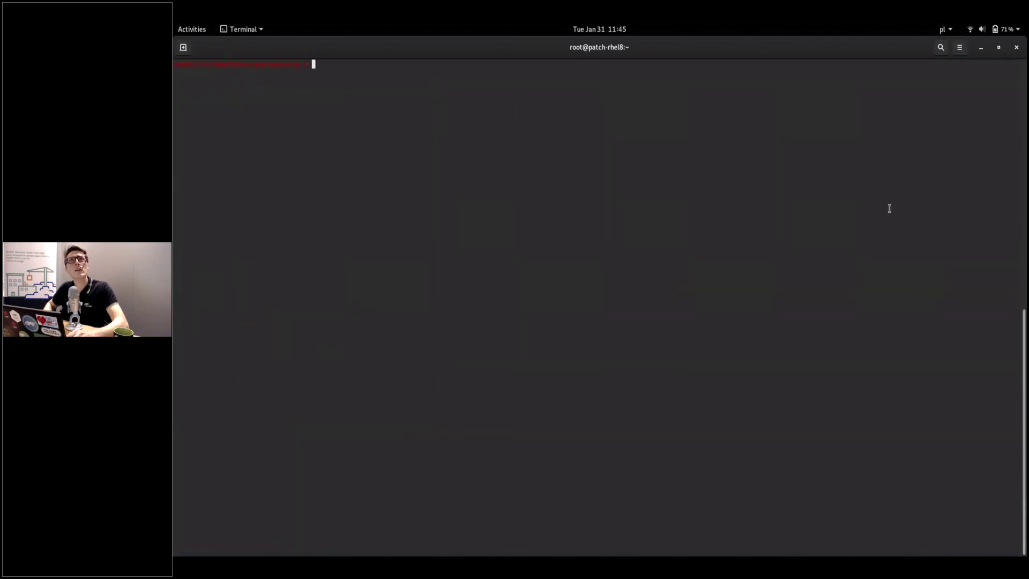
left_click(959, 48)
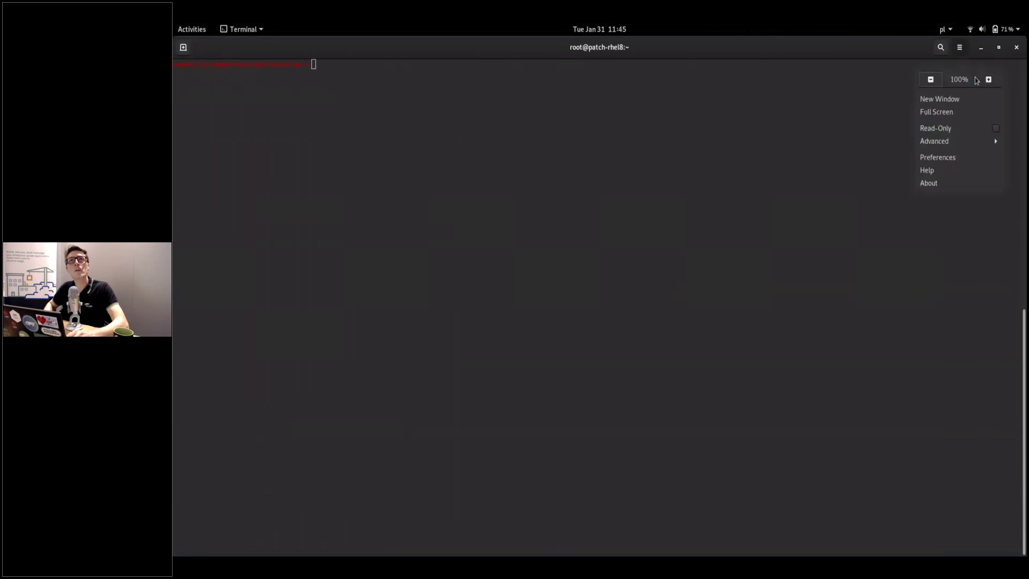
left_click(989, 79)
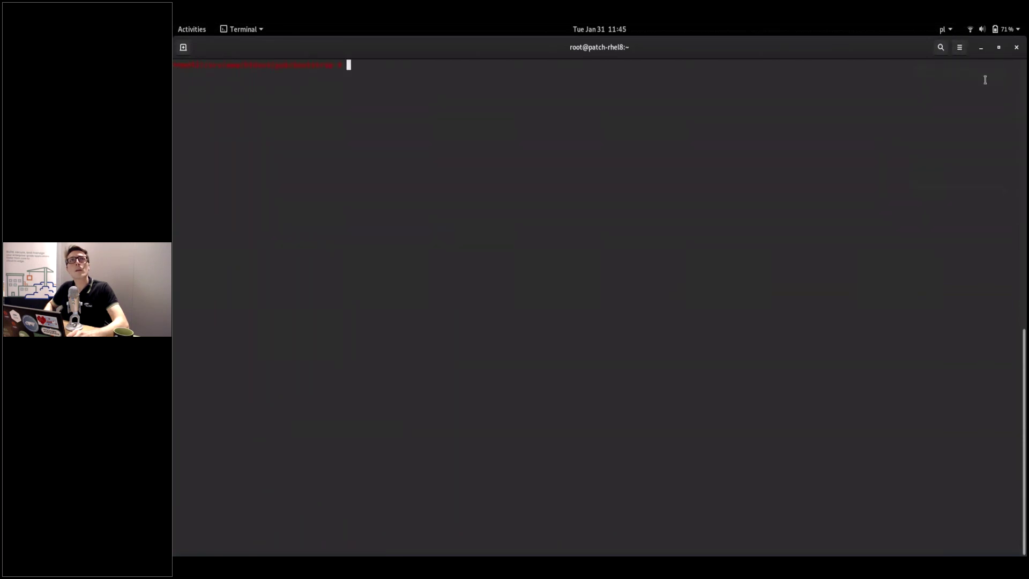
left_click(960, 49)
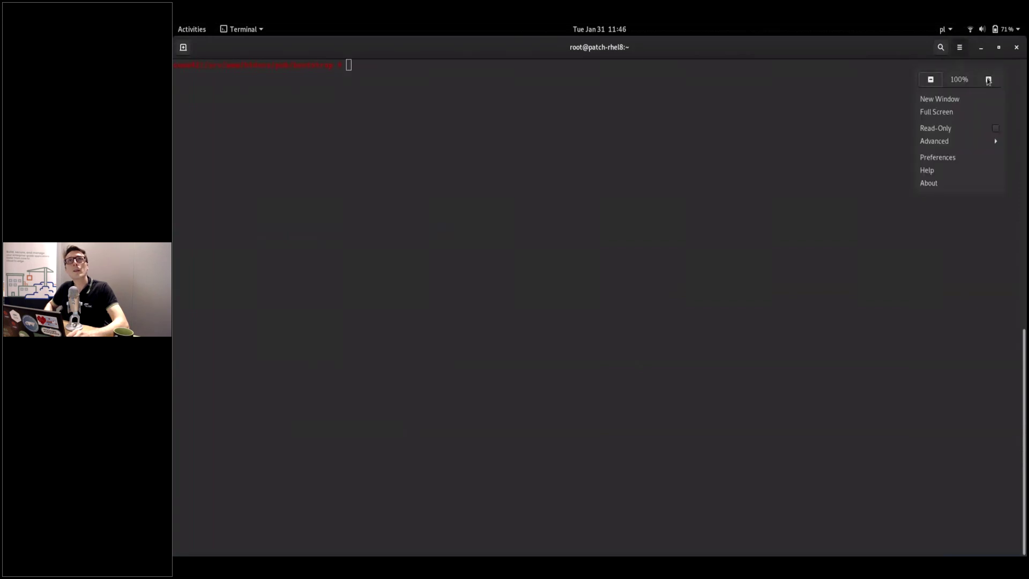
left_click(988, 80)
left_click(959, 48)
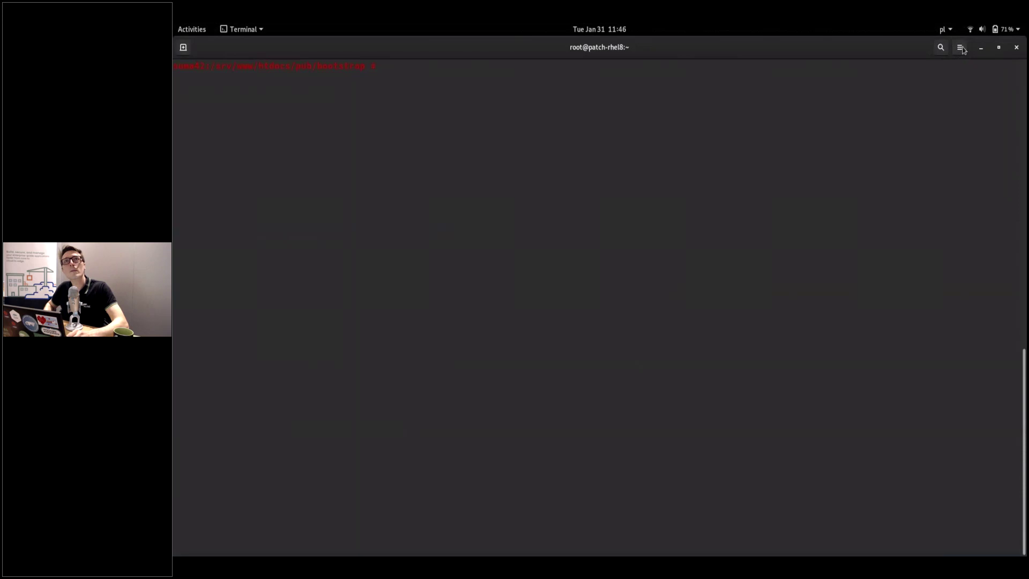
left_click(961, 49)
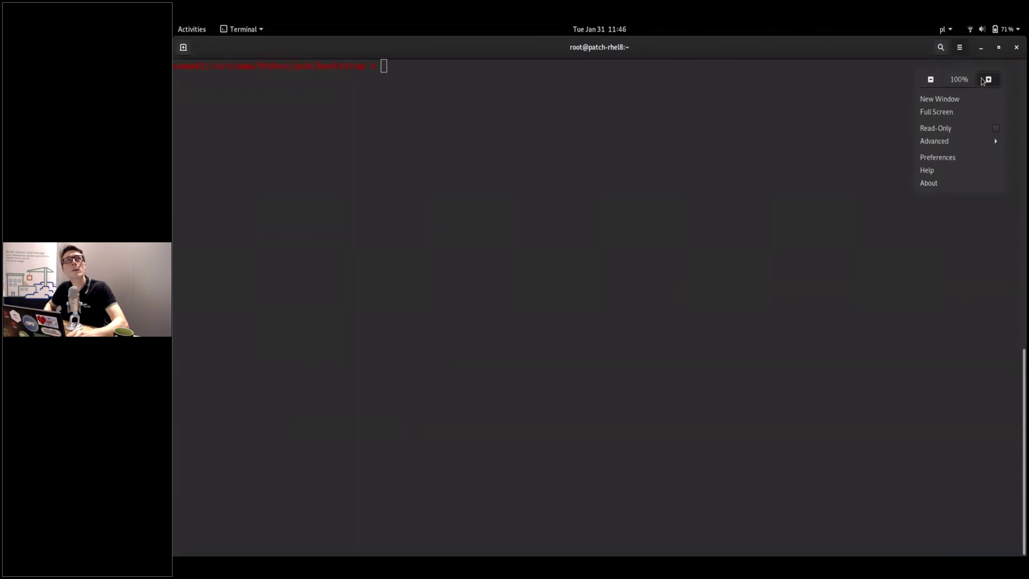
left_click(988, 79)
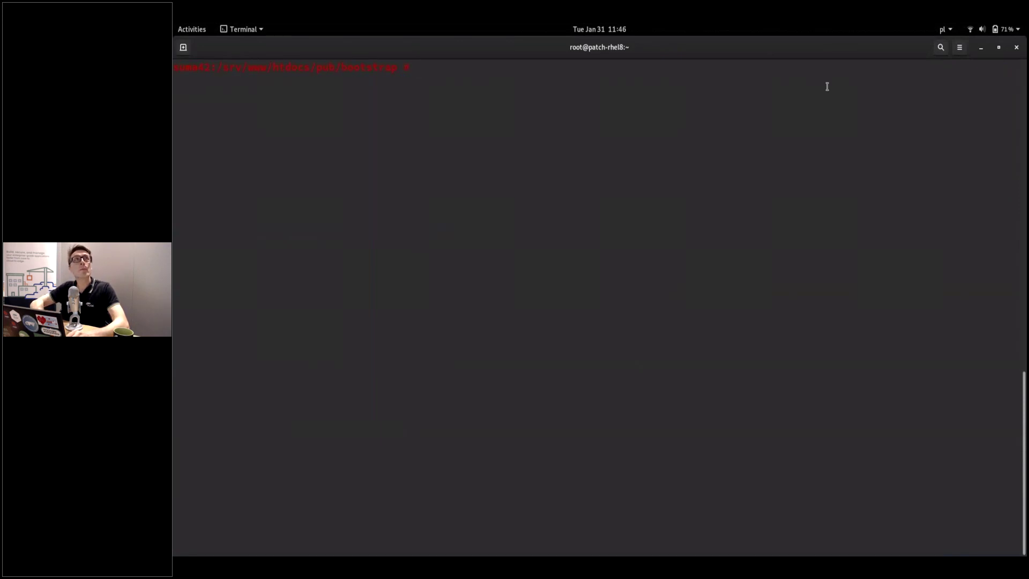
List the bootstrap directory files and open bootstrap.sh in vi.
type("ll")
key("Return")
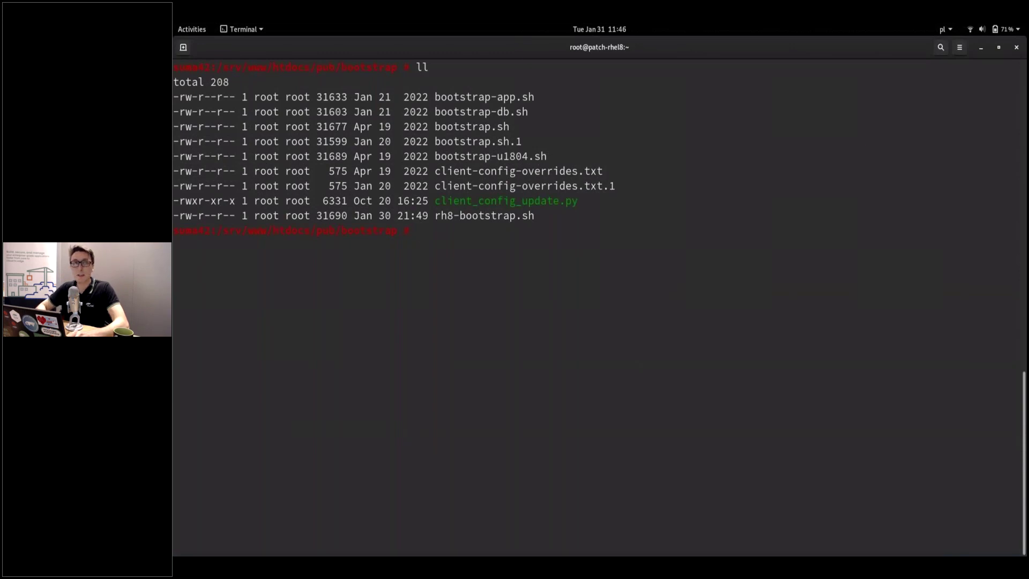
type("ll")
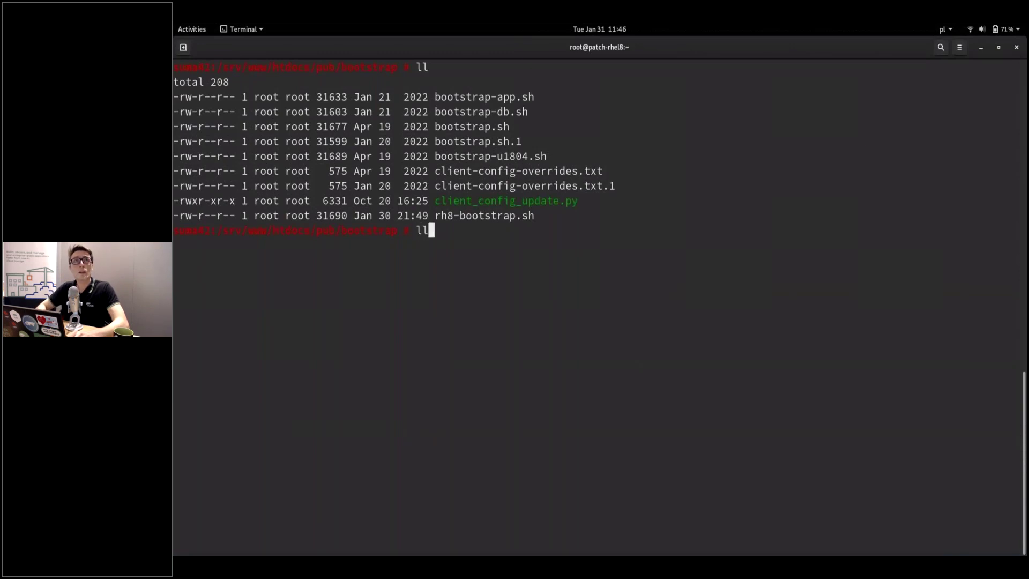
key("BackSpace")
key("BackSpace")
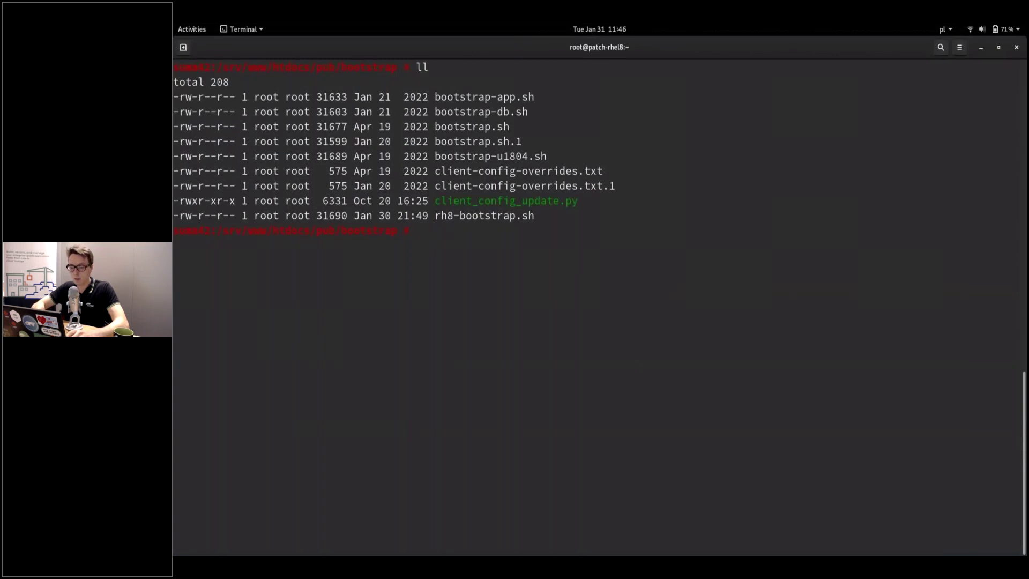
type("vi bo")
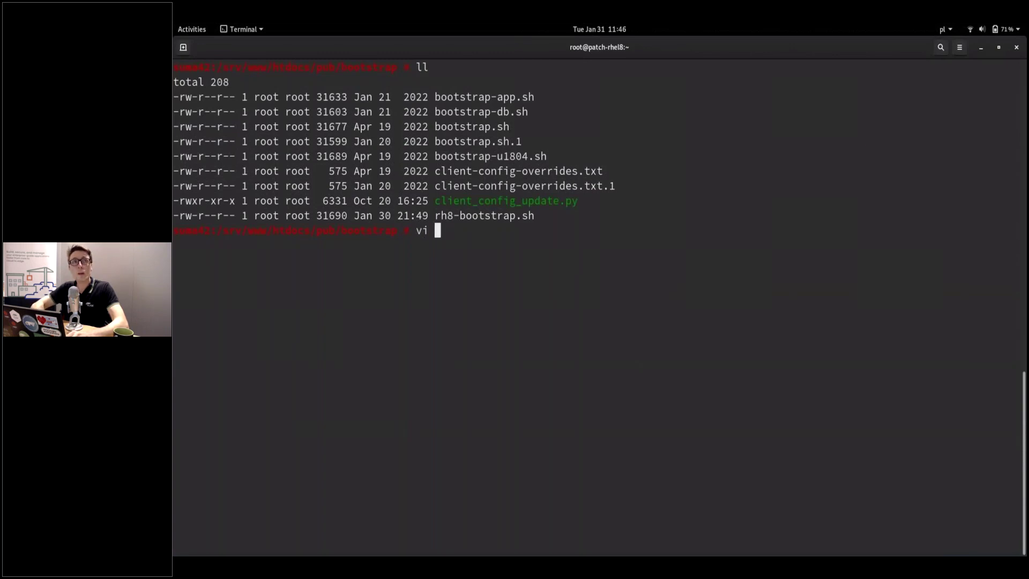
key("Tab")
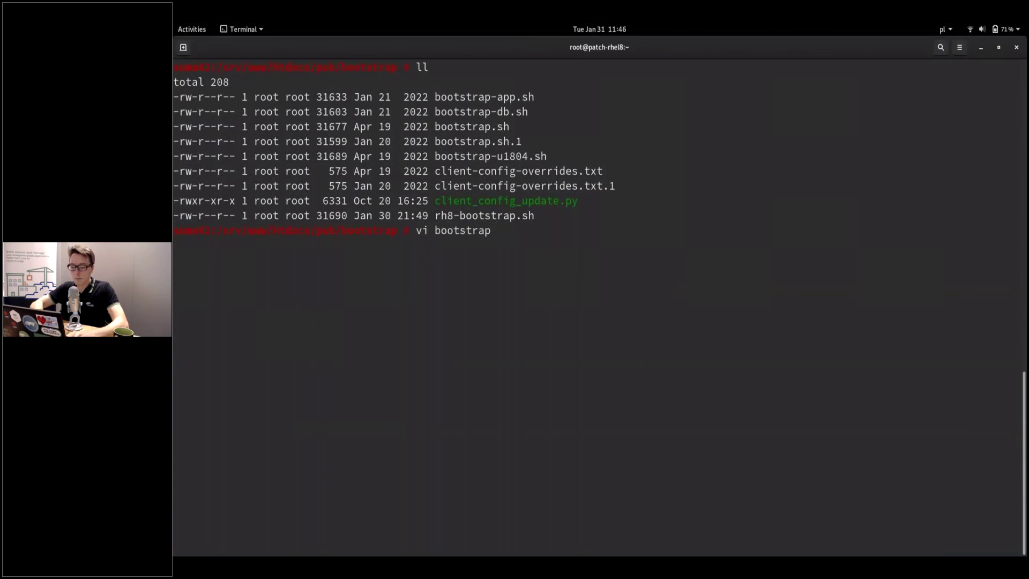
type(".sh")
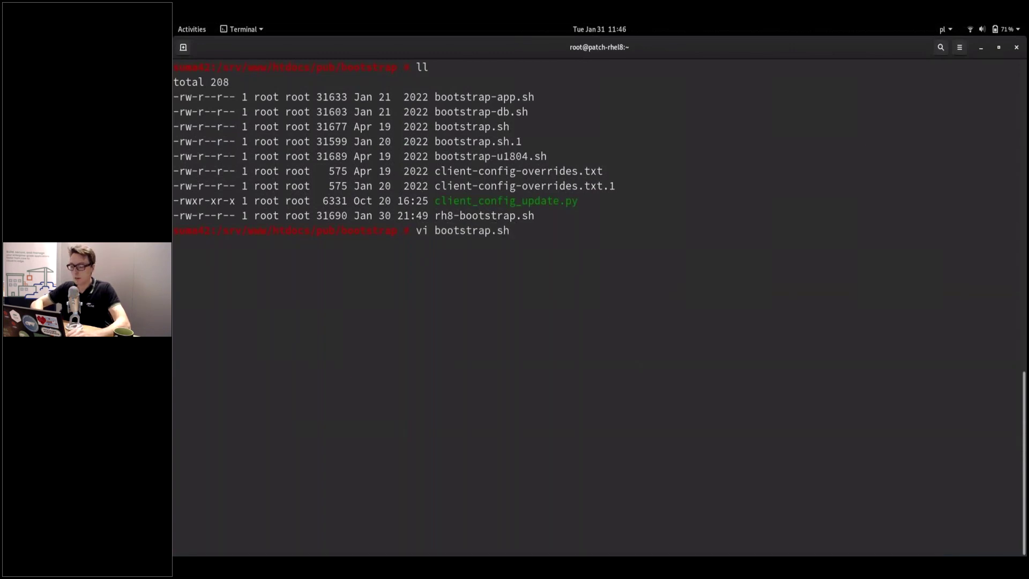
key("Return")
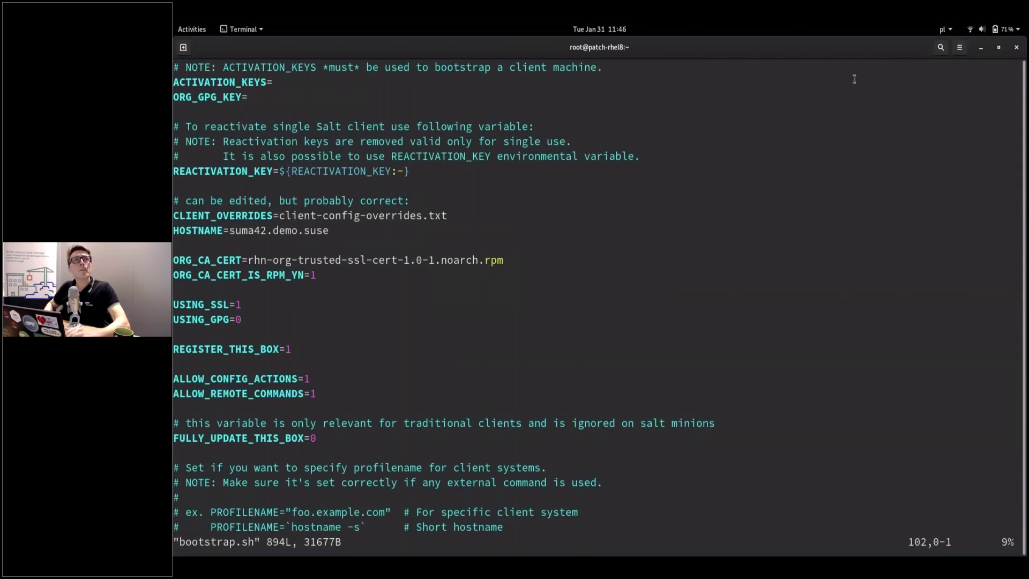
Jump to the top of bootstrap.sh and highlight the header's ssh root@<client-hostname> instructions.
key("Up")
key("Up")
key("Up")
key("Up")
key("Up")
key("Up")
key("Up")
key("Up")
key("Up")
key("Up")
key("Up")
key("Up")
key("Up")
key("Up")
key("Up")
key("Up")
key("Up")
key("Up")
key("Up")
key("Up")
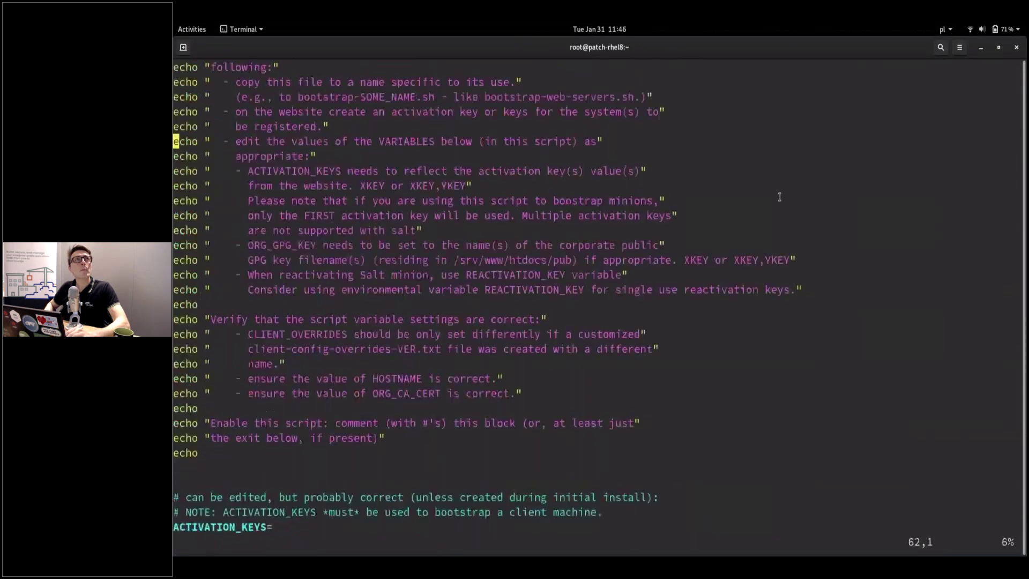
key("g")
key("g")
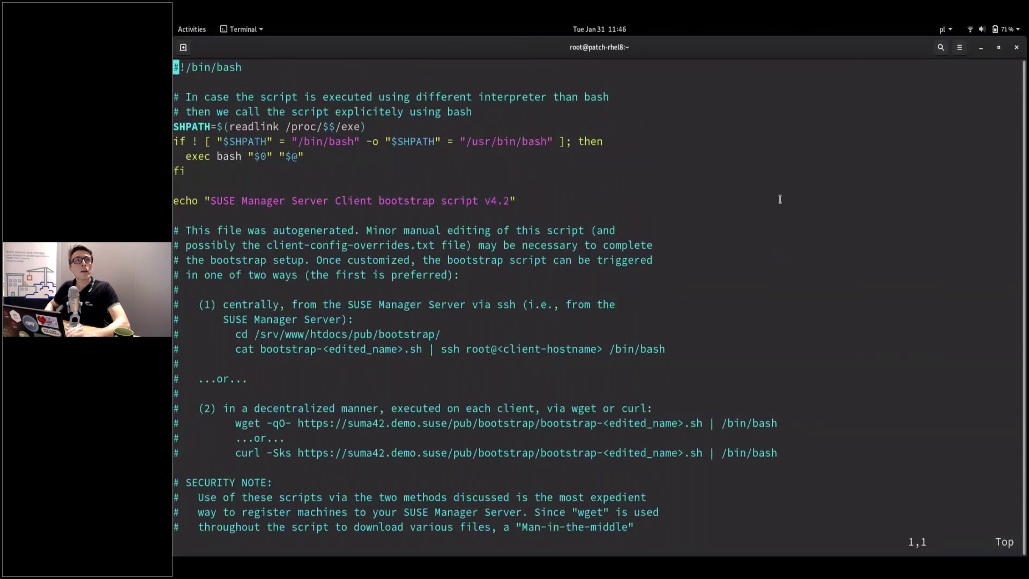
key("Down")
key("Down")
key("Down")
key("Down")
key("Down")
key("Down")
key("Down")
key("Down")
key("Down")
key("Down")
key("Down")
key("Down")
key("Down")
key("Down")
key("Down")
key("Down")
key("Down")
key("Down")
key("Down")
key("Down")
key("Down")
key("Down")
key("Down")
key("Down")
key("Down")
key("Down")
key("Down")
key("Down")
key("Down")
key("Down")
key("Down")
key("Down")
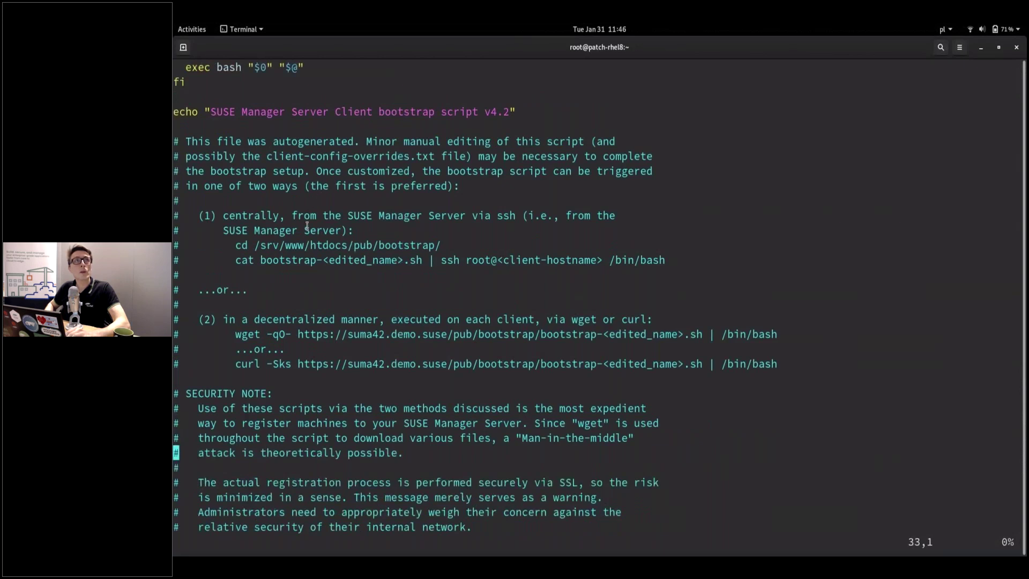
key("Down")
key("Down")
key("Down")
key("Down")
key("Down")
key("Down")
key("Down")
key("Down")
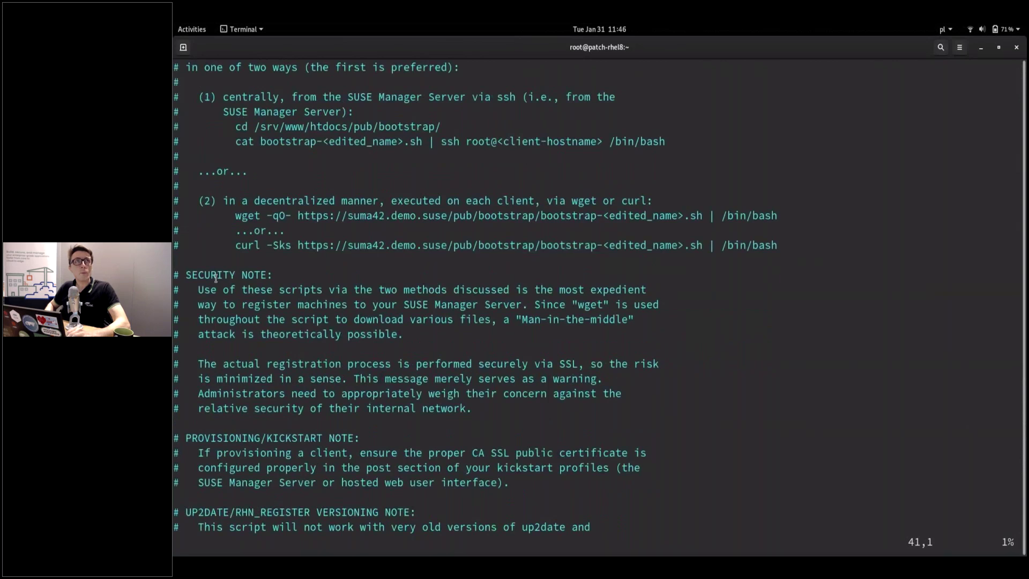
key("Up")
key("Up")
key("Up")
key("Up")
key("Up")
key("Up")
key("Up")
key("Up")
key("Up")
key("Up")
key("Up")
key("Up")
key("Up")
key("Up")
key("Up")
key("Up")
key("Up")
key("Up")
key("Up")
key("Up")
key("Up")
key("Up")
key("Up")
key("Up")
key("Up")
key("Up")
key("Up")
key("Up")
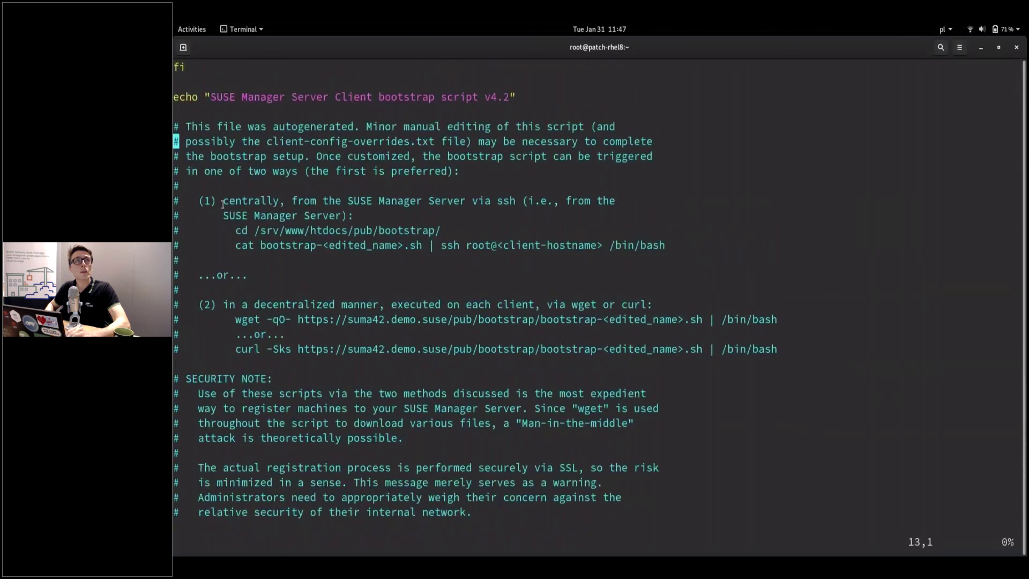
left_click_drag(224, 198, 407, 248)
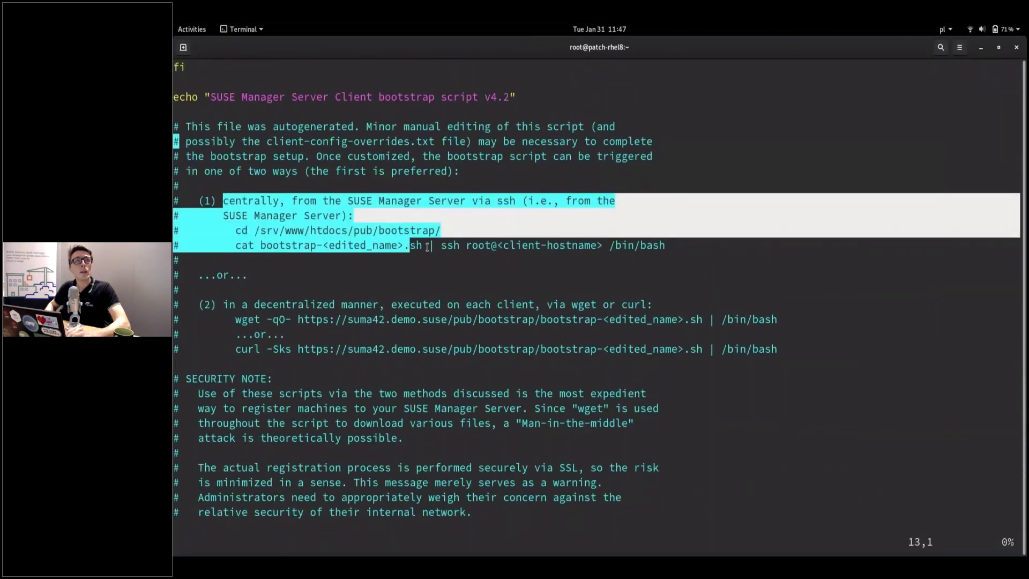
left_click(407, 248)
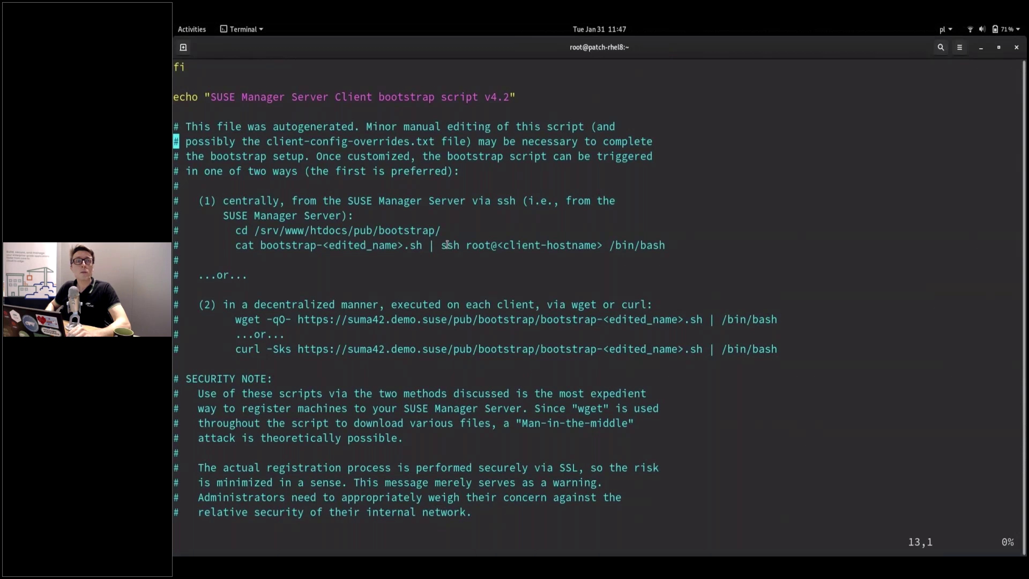
left_click_drag(442, 245, 665, 245)
left_click(583, 246)
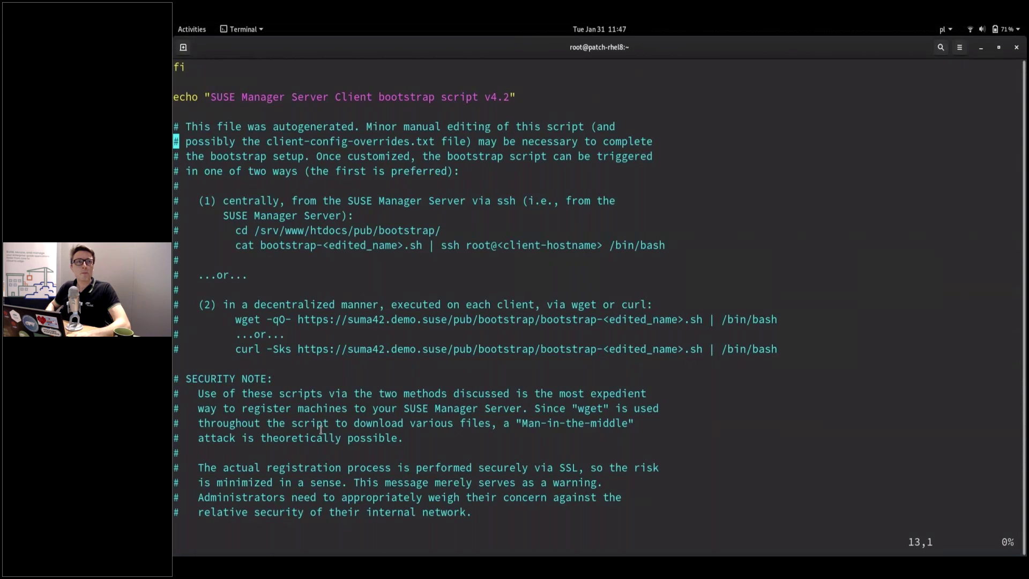
key("Down")
key("Down")
key("Down")
key("Down")
key("Down")
key("Down")
key("Down")
key("Down")
key("Down")
key("Down")
key("Down")
key("Down")
key("Down")
key("Down")
key("Down")
key("Down")
key("Down")
key("Down")
key("Down")
key("Down")
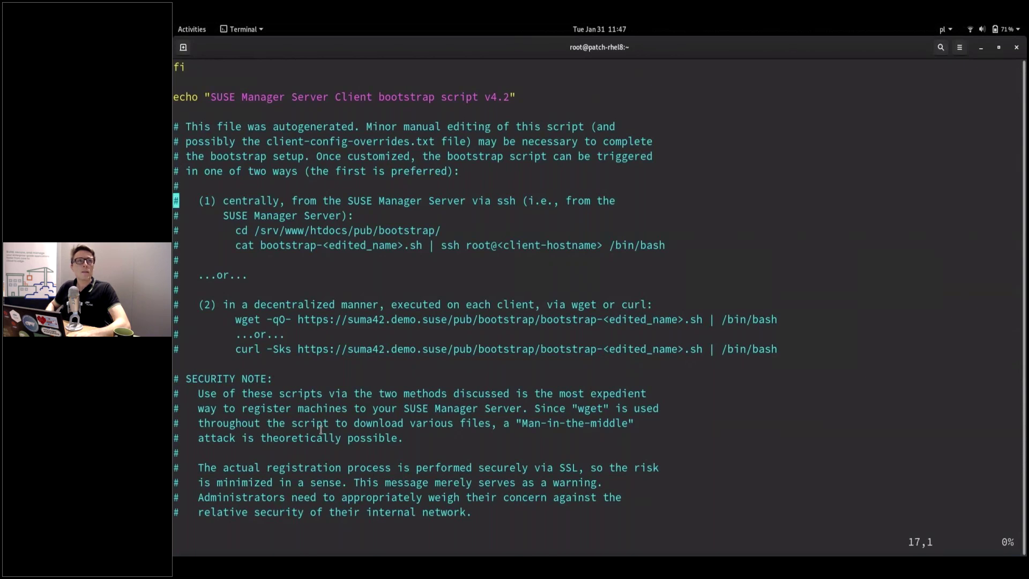
key("Down")
key("Down")
key("Down")
key("Down")
key("Down")
key("Down")
key("Down")
key("Down")
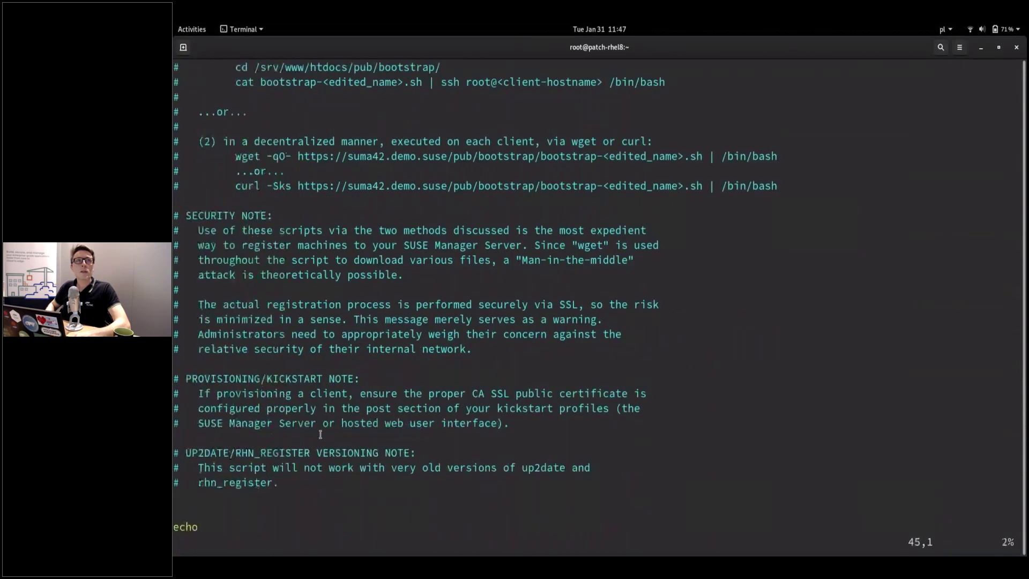
key("Down")
key("Down")
key("Down")
key("Down")
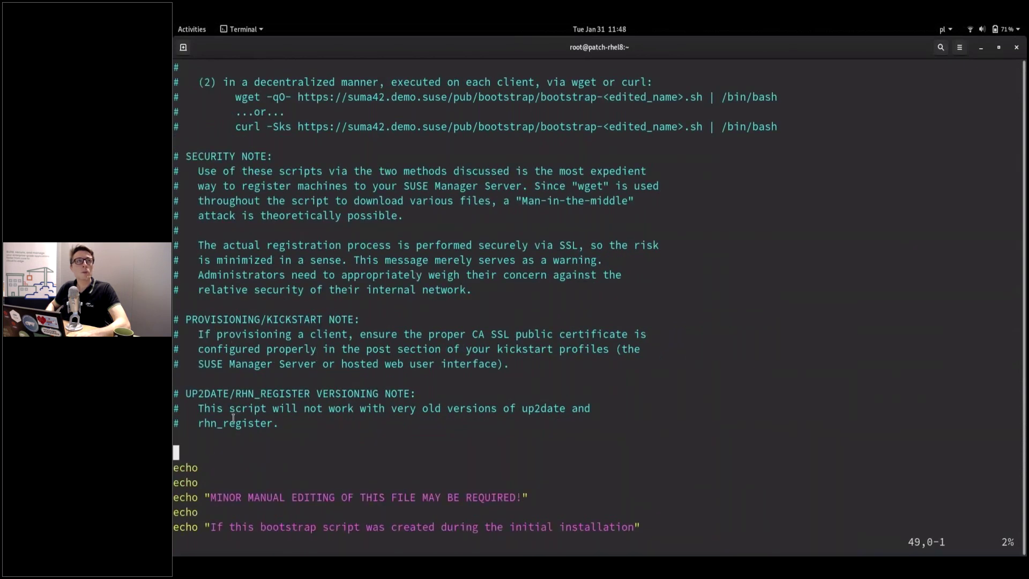
key("Down")
key("Down")
key("Down")
key("Down")
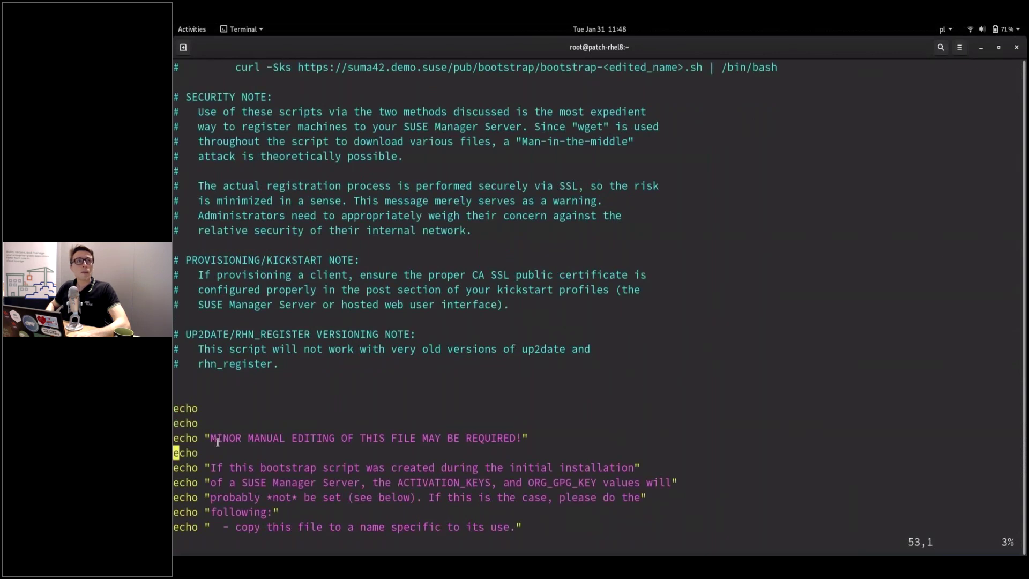
key("Down")
key("Down")
key("Down")
key("Down")
key("Down")
key("Down")
key("Down")
key("Down")
key("Down")
key("Down")
key("Down")
key("Down")
key("Down")
key("Down")
key("Down")
key("Down")
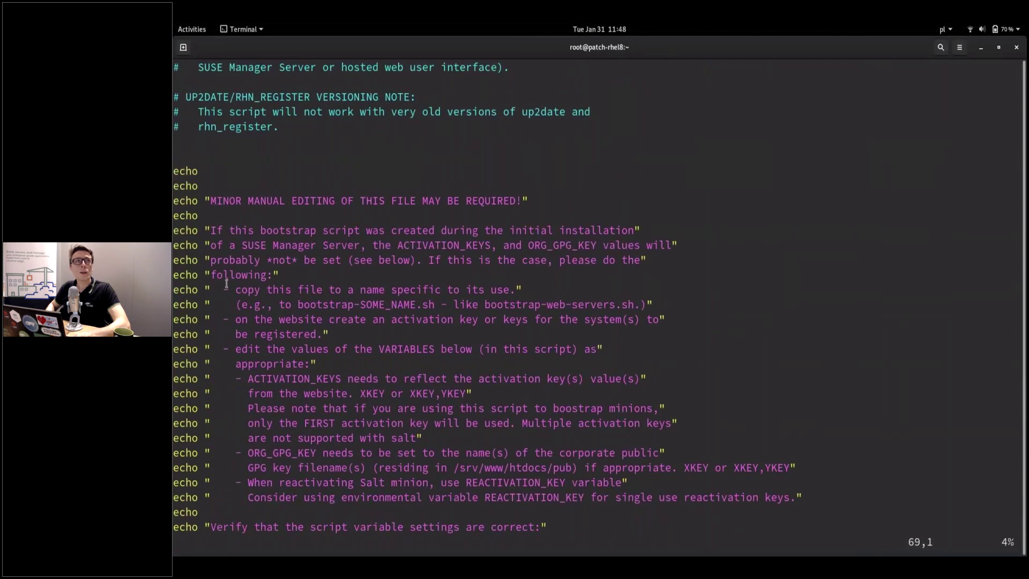
key("Down")
key("Down")
key("Down")
key("Down")
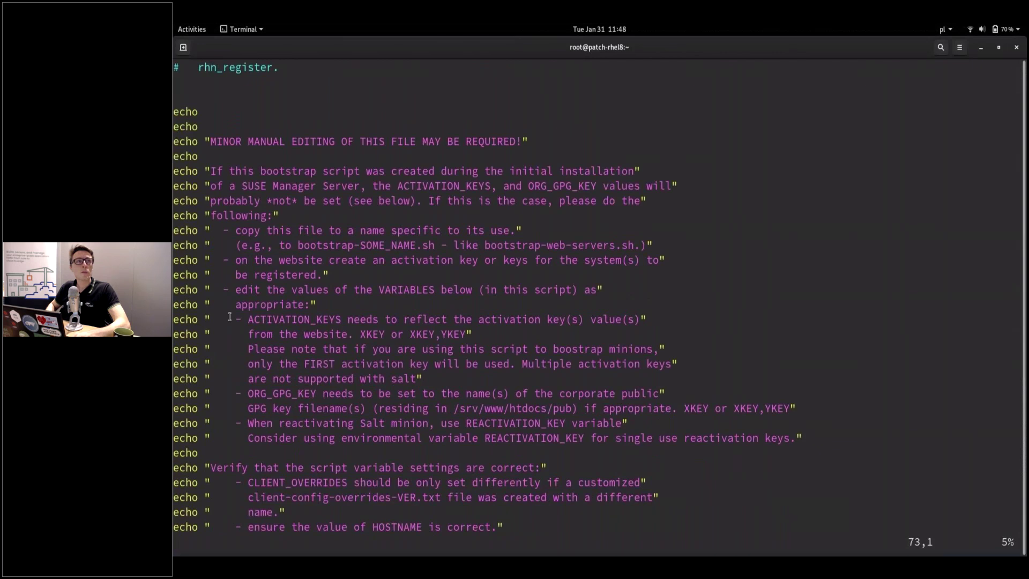
key("ctrl+d")
key("Down")
key("Down")
key("Down")
key("Down")
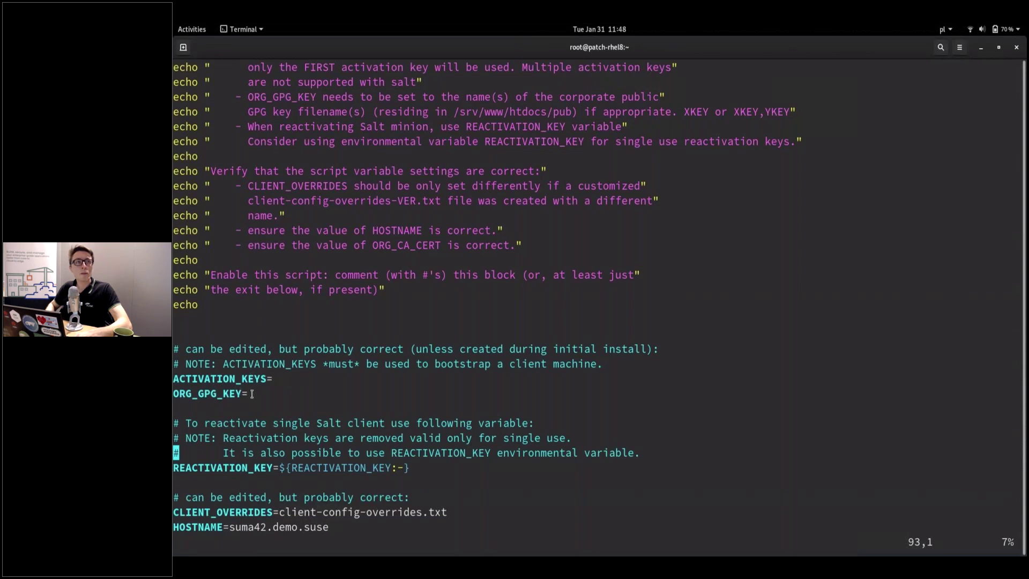
left_click_drag(224, 394, 238, 393)
left_click(237, 393)
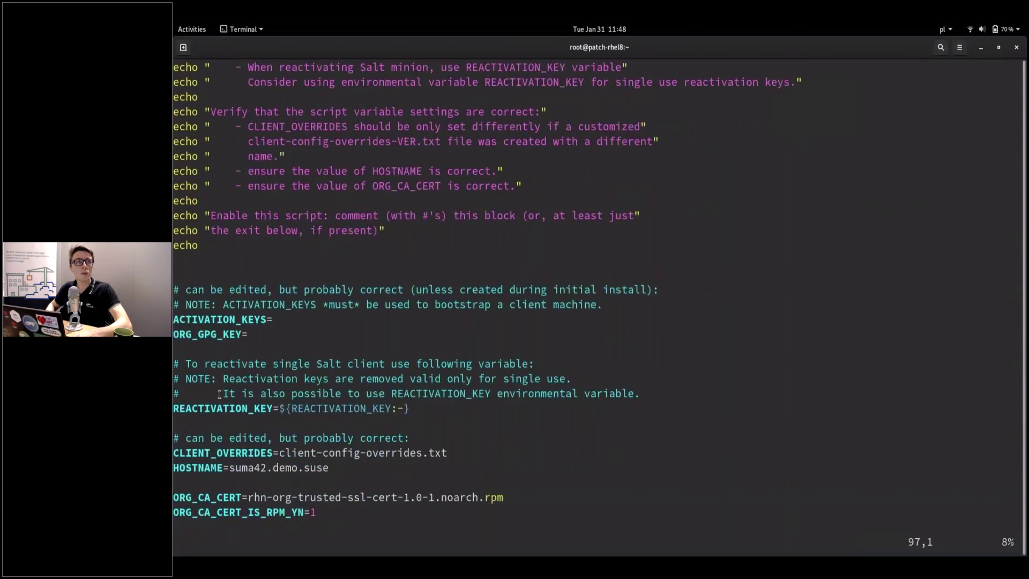
key("Down")
key("Down")
key("Down")
key("Down")
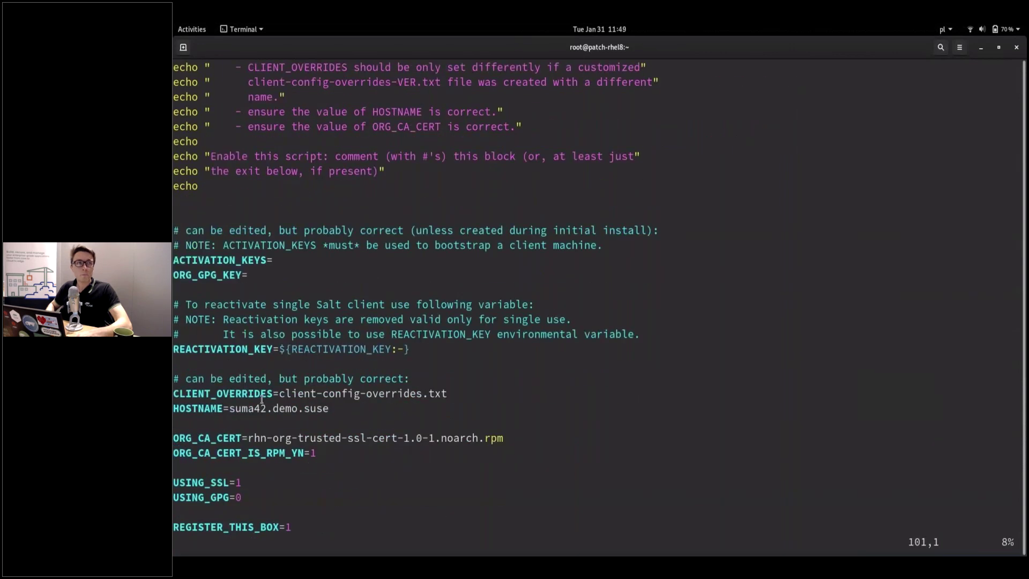
key("Down")
key("Down")
key("Down")
key("Down")
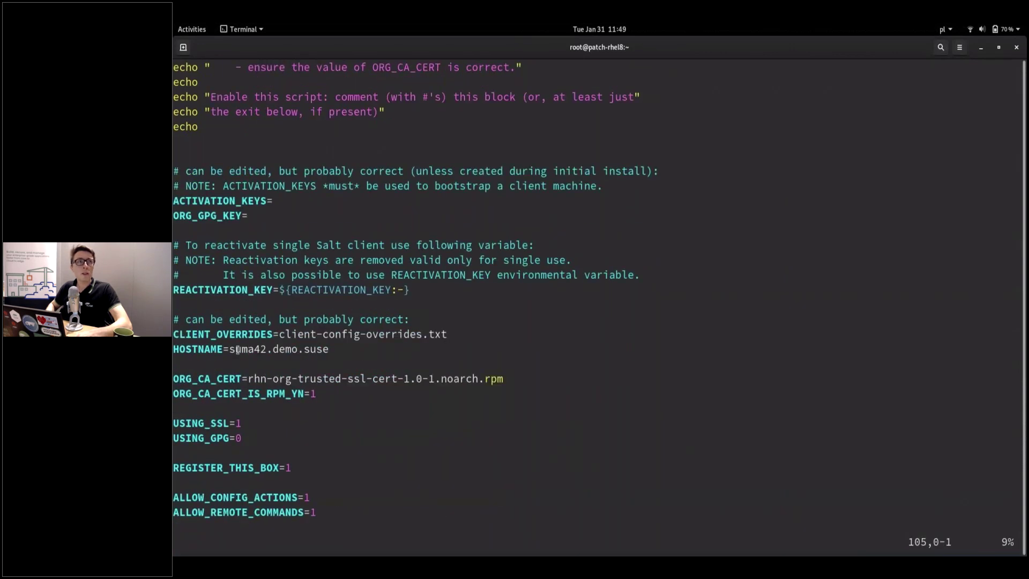
double_click(249, 351)
left_click(219, 370)
key("Down")
key("Down")
key("Down")
key("Down")
left_click_drag(210, 319, 242, 320)
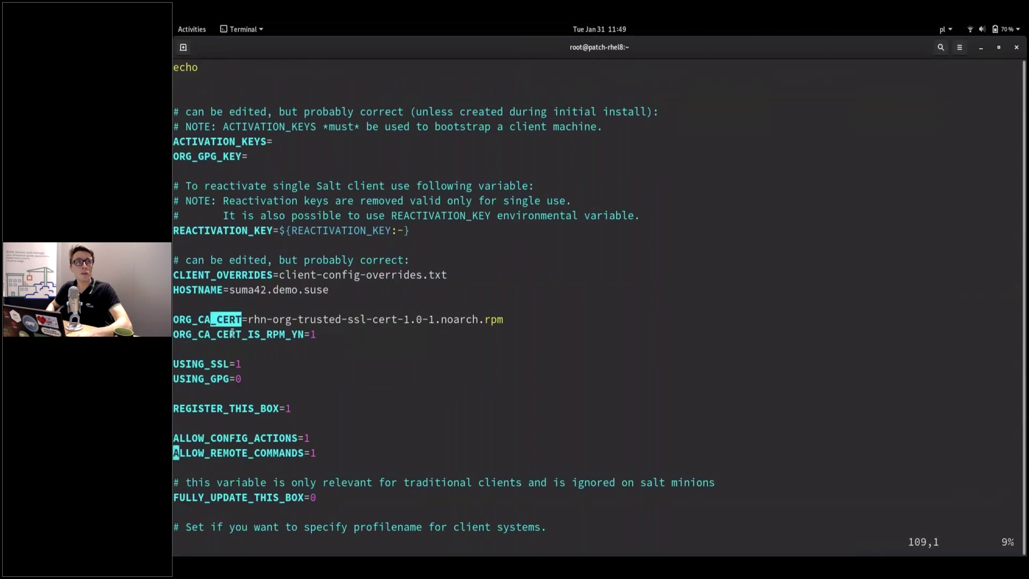
left_click(232, 333)
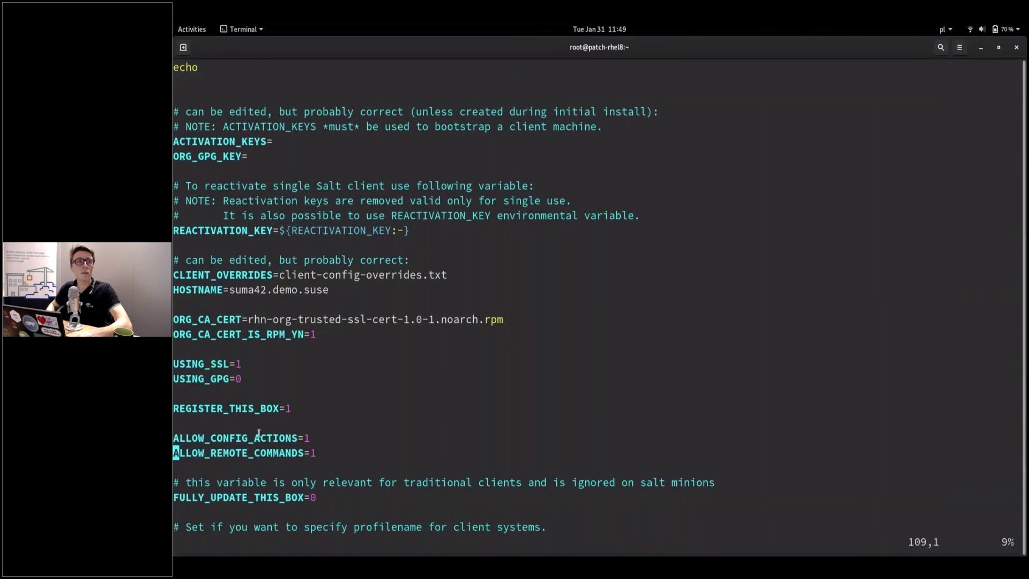
key("Down")
key("Down")
key("Down")
key("Down")
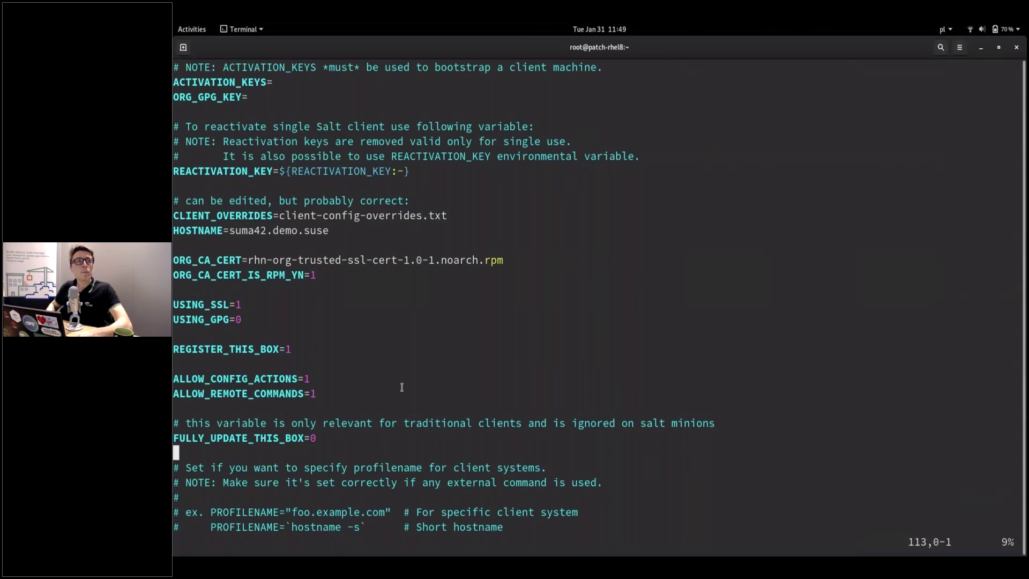
key("Down")
key("Down")
key("Down")
key("Down")
key("Up")
key("Up")
key("Up")
key("Up")
key("Up")
key("Up")
key("Up")
key("Up")
key("Up")
key("Up")
key("Up")
key("Up")
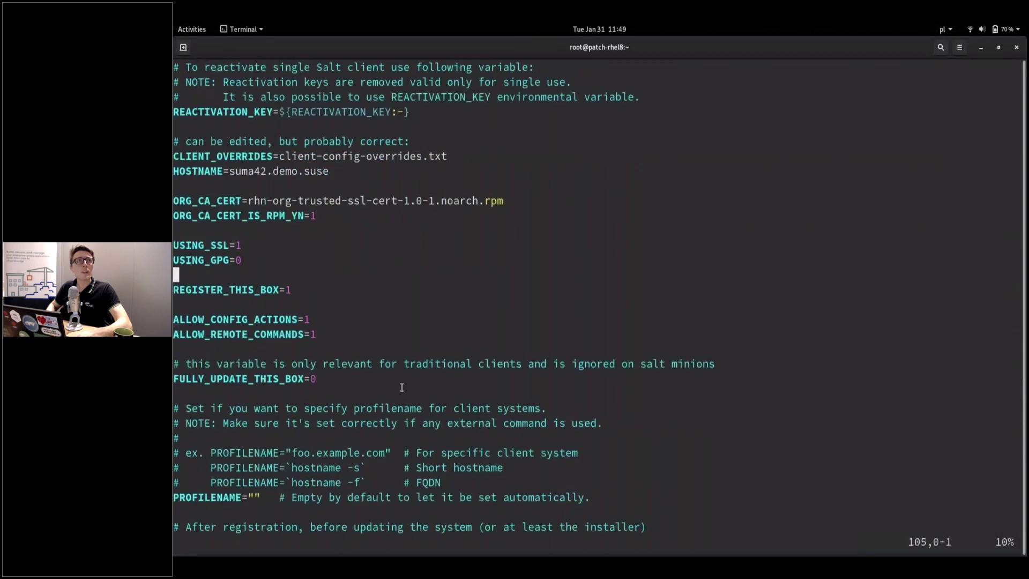
key("Up")
key("Up")
key("Up")
key("Up")
key("Up")
key("Up")
key("Up")
key("Up")
key("Up")
key("Up")
key("Up")
key("Up")
key("Up")
key("Up")
key("Up")
key("Up")
key("Up")
key("Up")
key("Up")
key("Up")
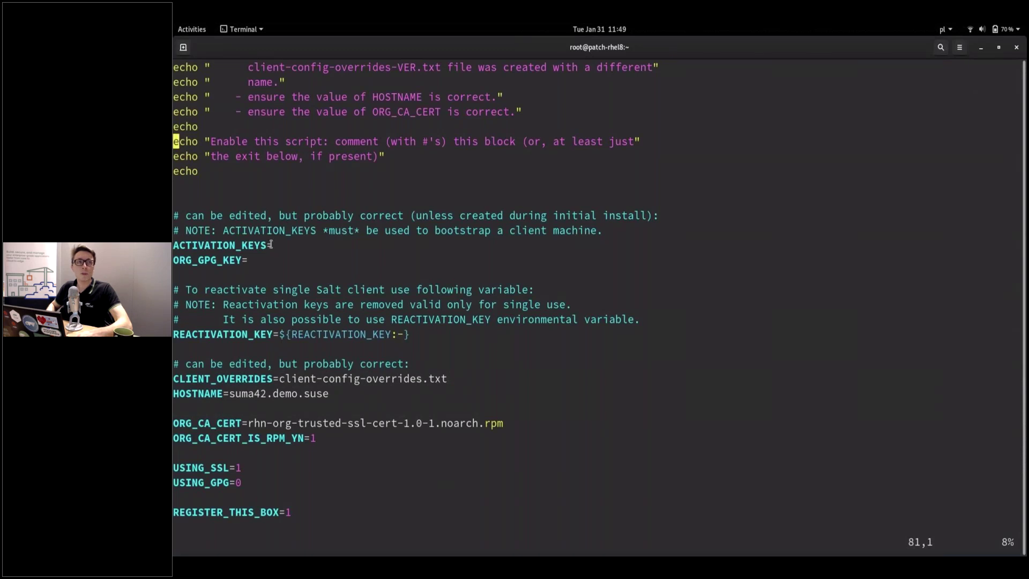
key("j")
key("j")
key("j")
key("j")
key("j")
key("j")
key("j")
key("j")
key("j")
key("j")
key("j")
key("j")
key("j")
key("j")
key("j")
key("j")
key("j")
key("j")
key("j")
key("j")
key("j")
key("j")
key("j")
key("j")
key("j")
key("j")
key("j")
key("j")
key("j")
key("j")
key("j")
key("j")
key("j")
key("j")
key("j")
key("j")
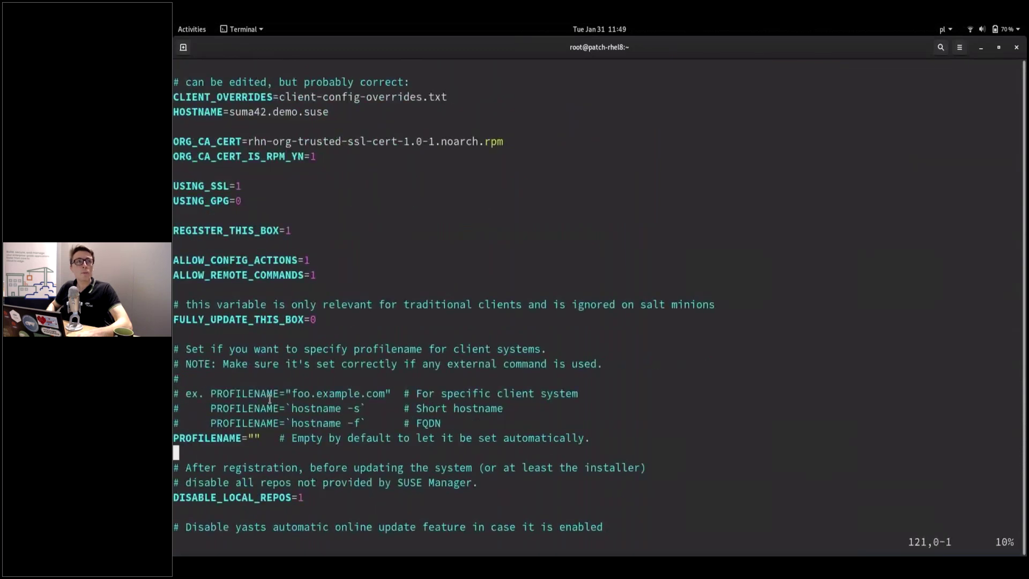
Move past PROFILENAME and highlight the DISABLE_LOCAL_REPOS setting in bootstrap.sh.
key("j")
key("j")
key("j")
key("j")
key("j")
key("j")
key("j")
key("j")
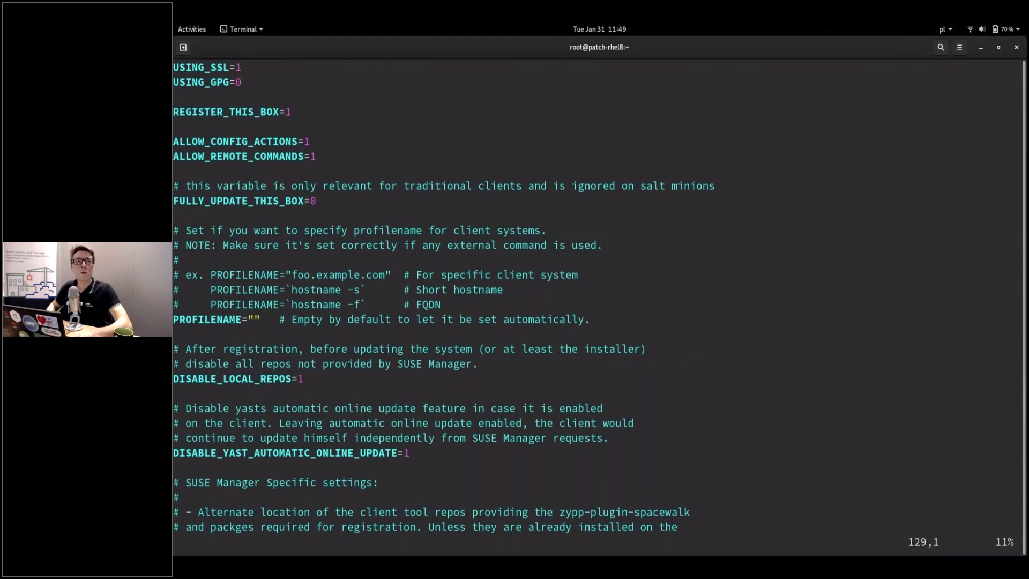
double_click(301, 378)
left_click(304, 378)
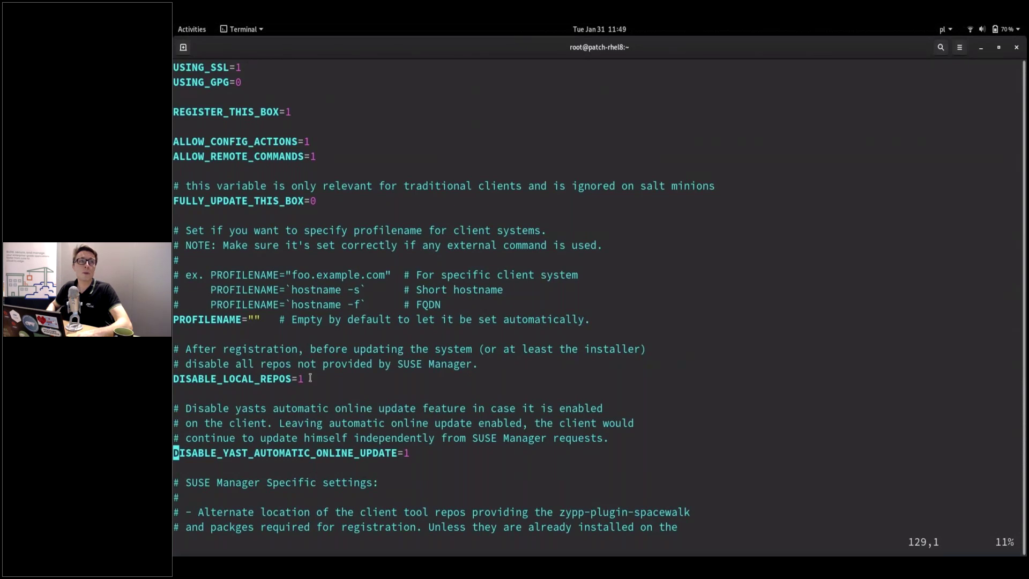
left_click_drag(294, 379, 299, 380)
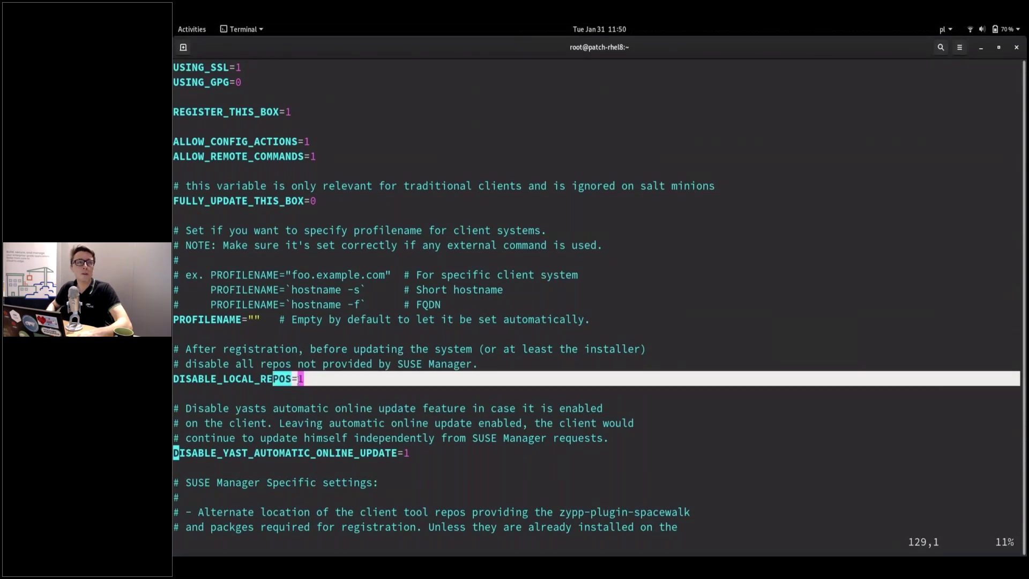
left_click(305, 379)
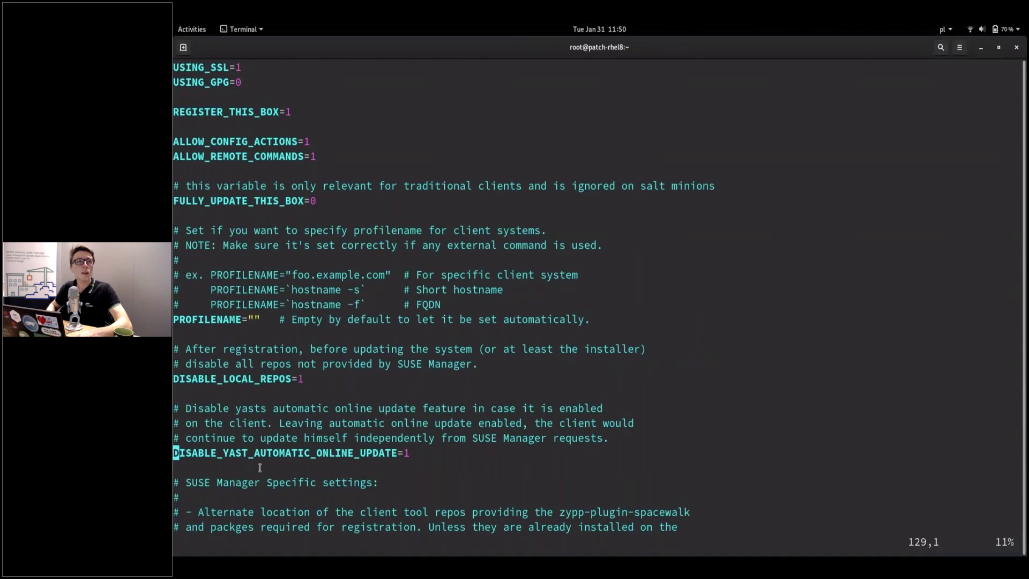
Review the DO NOT EDIT BEYOND THIS POINT warning, then quit vi with :q.
key("Down")
key("Down")
key("Down")
key("Down")
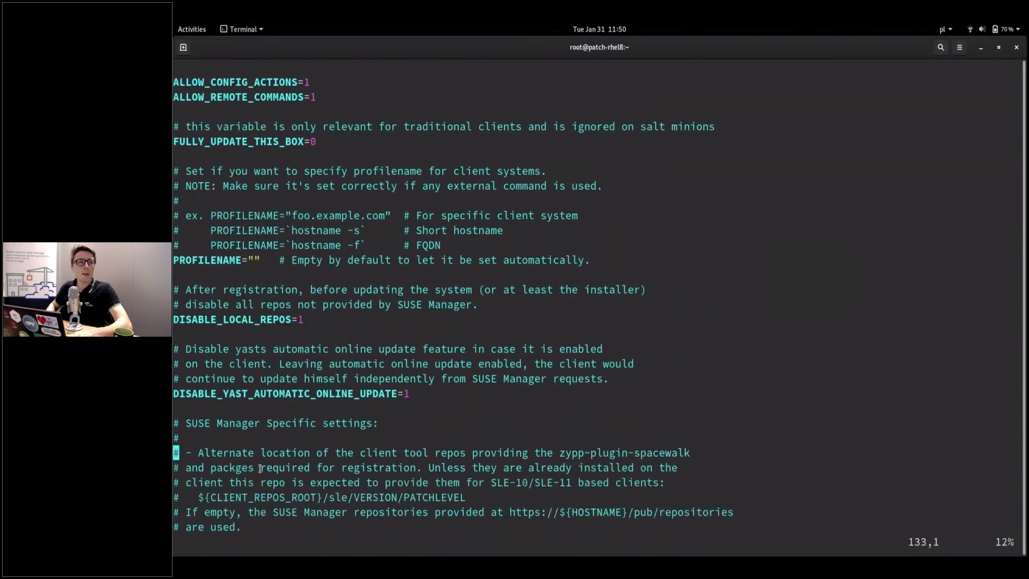
key("Down")
key("Down")
key("Down")
key("Down")
key("Down")
key("Down")
key("Down")
key("Down")
key("Down")
key("Down")
key("Down")
key("Down")
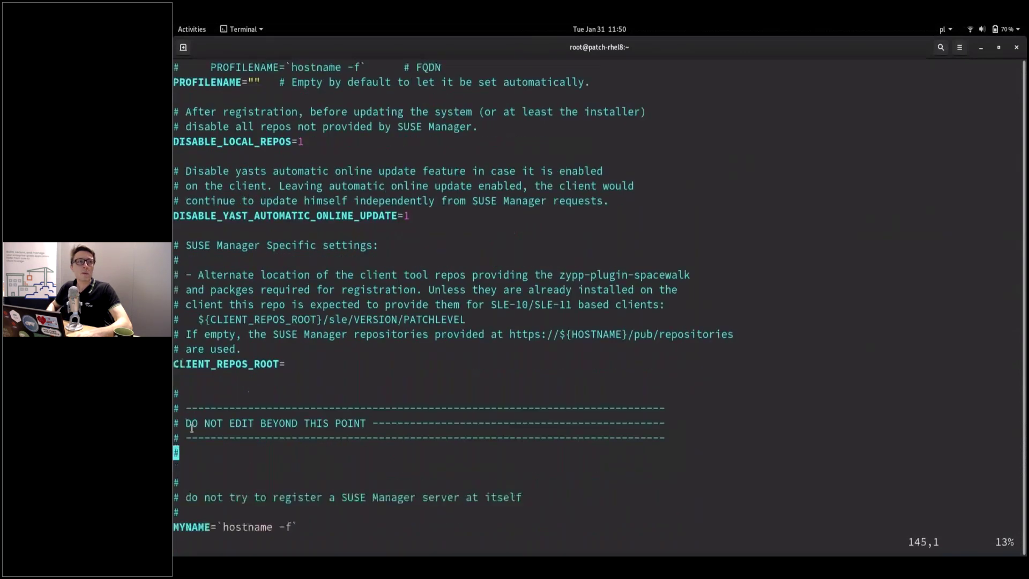
left_click_drag(186, 425, 364, 425)
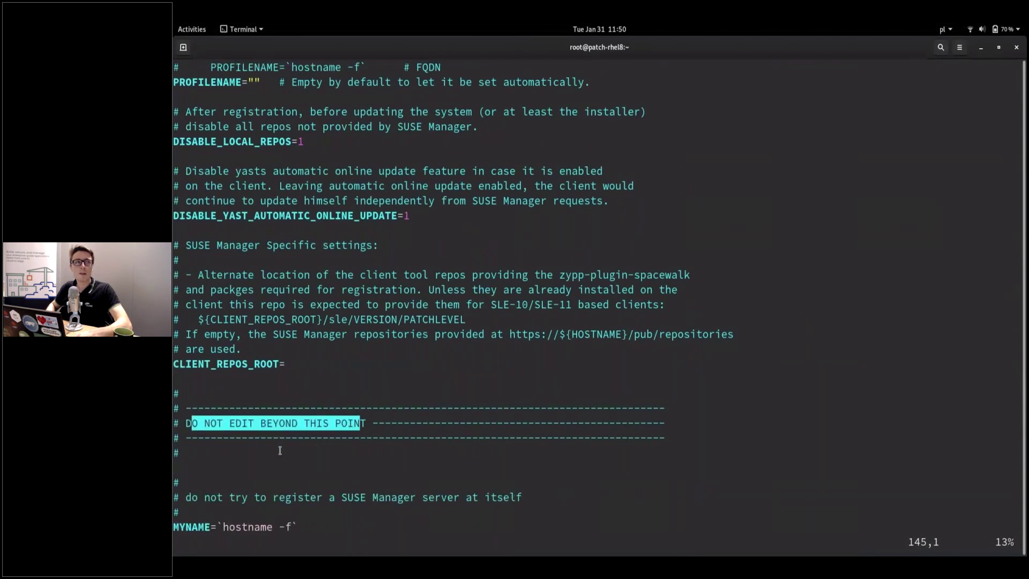
left_click(239, 376)
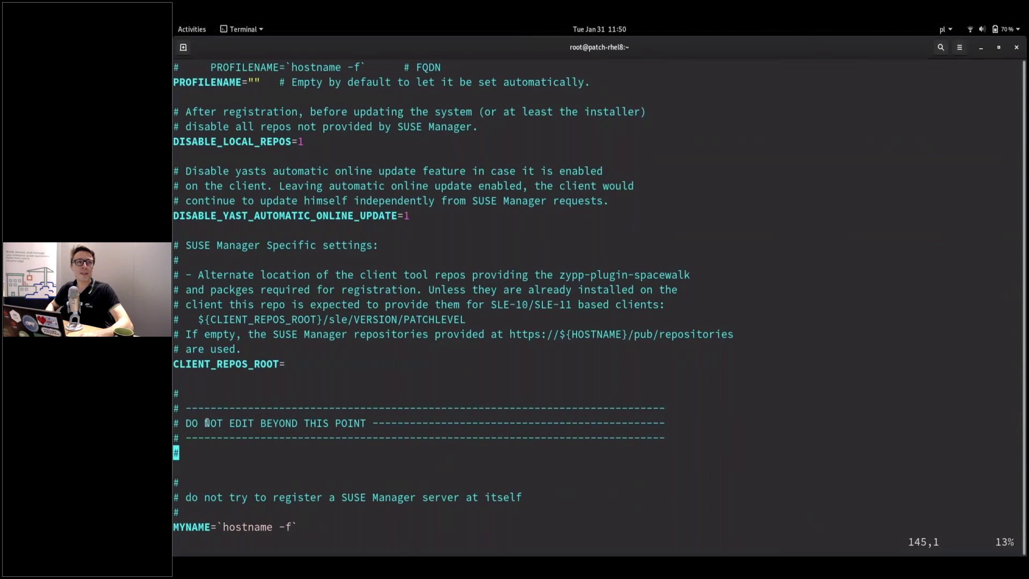
key("Down")
key("Down")
key("Down")
key("Down")
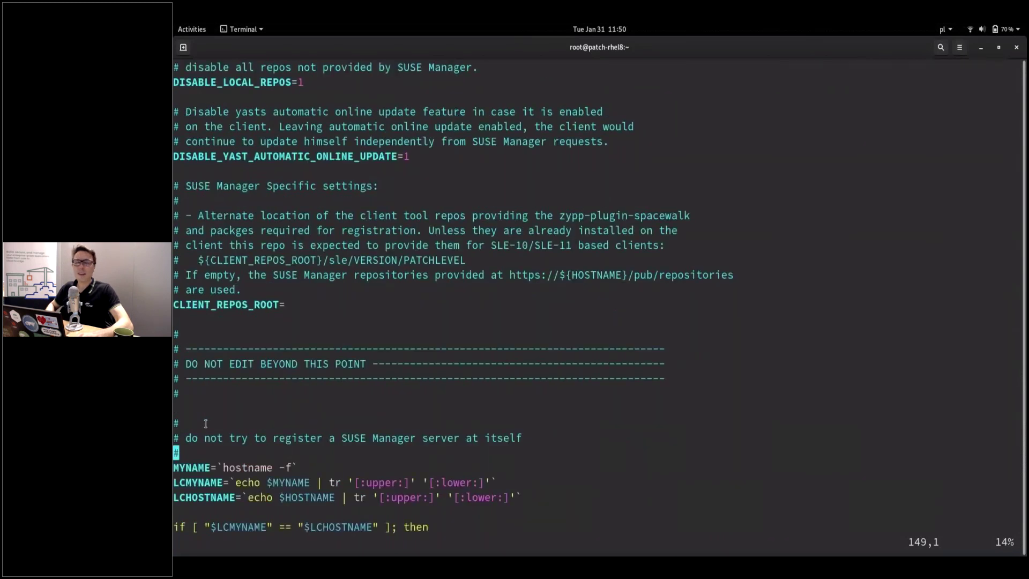
key("Up")
key("Up")
key("Up")
key("Up")
key("Up")
key("Up")
key("Up")
key("Up")
key("Up")
key("Up")
key("Up")
key("Up")
key("Up")
key("Up")
key("Up")
key("Up")
key("Up")
key("Up")
key("Up")
key("Up")
key("Up")
key("Up")
key("Up")
key("Up")
key("Up")
key("Up")
key("Up")
key("Up")
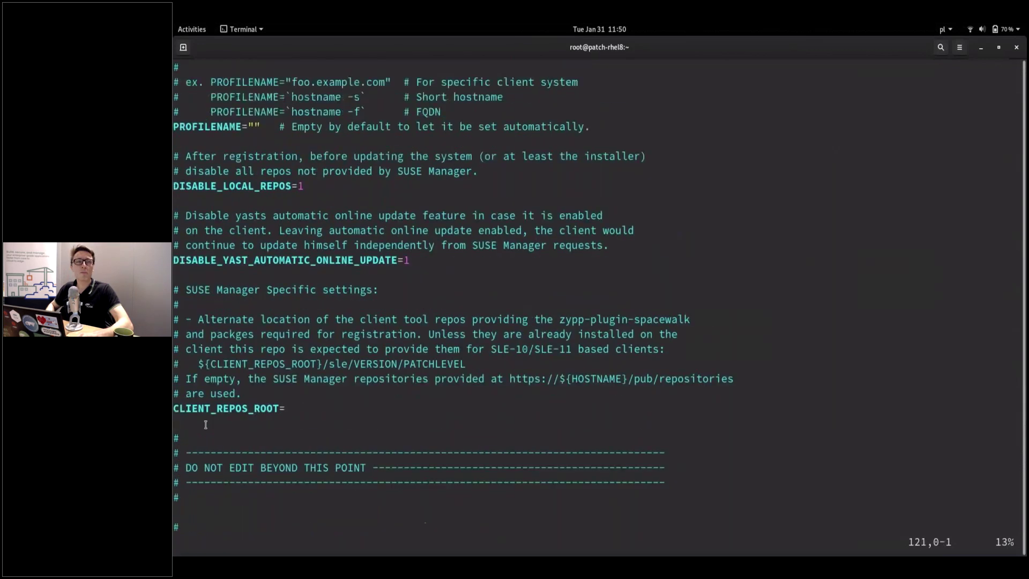
key("Up")
key("Up")
key("Up")
key("Up")
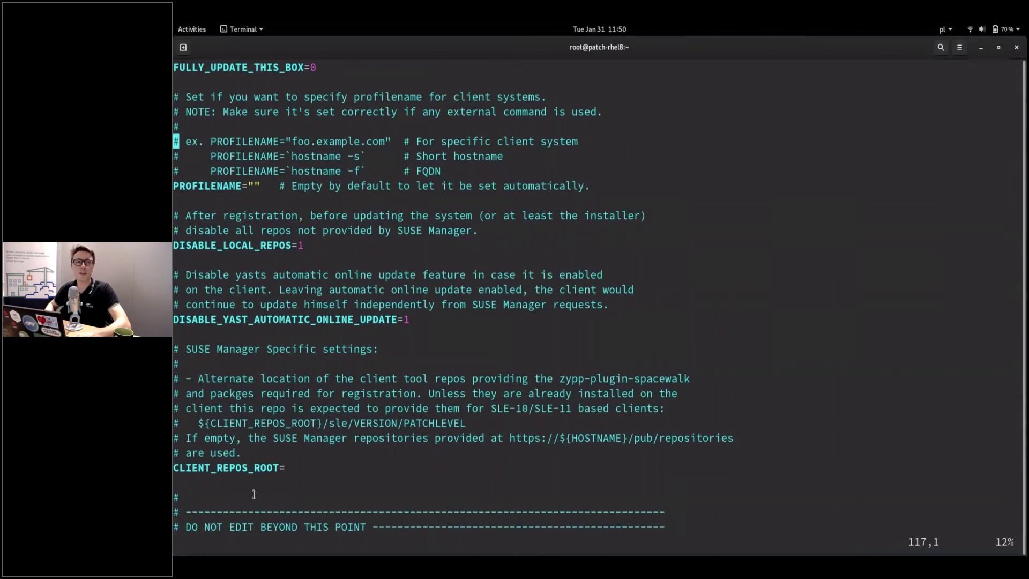
key("Down")
key("Down")
key("Down")
key("Down")
key("Down")
key("Down")
key("Down")
key("Down")
key("Down")
key("Down")
key("Down")
key("Down")
key("Down")
key("Down")
key("Down")
key("Down")
key("Down")
key("Down")
key("Down")
key("Down")
key("Down")
key("Down")
key("Down")
key("Down")
key("Down")
key("Down")
key("Down")
key("Down")
key("Down")
key("Down")
key("Down")
key("Down")
key("Down")
key("Down")
key("Down")
key("Down")
key("Down")
key("Down")
key("Down")
key("Down")
key("Up")
key("Up")
key("Up")
key("Up")
key("Up")
key("Up")
key("Up")
key("Up")
key("Up")
key("Up")
key("Up")
key("Up")
key("Up")
key("Up")
key("Up")
key("Up")
key("Up")
key("Up")
key("Up")
key("Up")
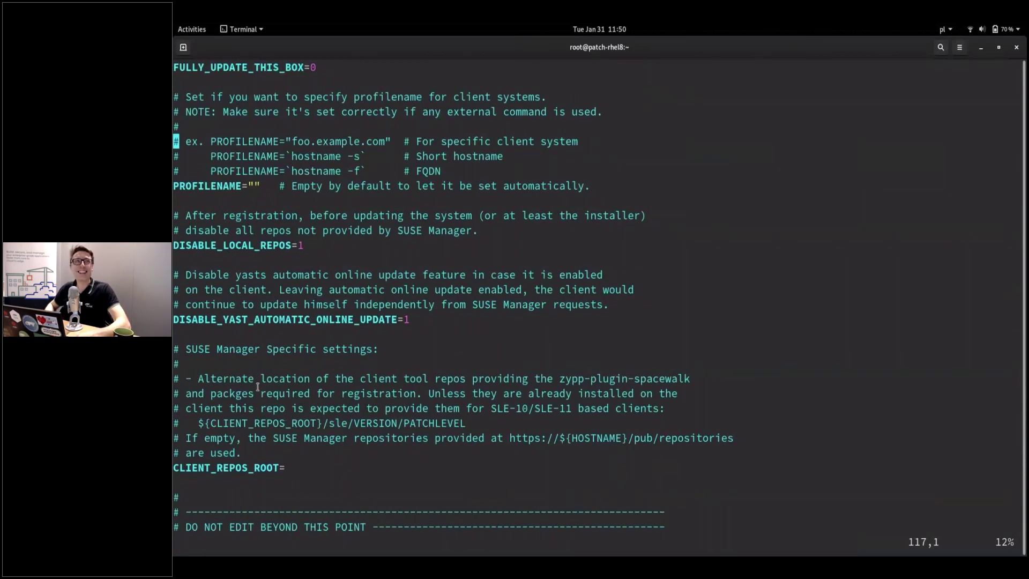
key("Up")
key("Up")
key("Up")
key("Up")
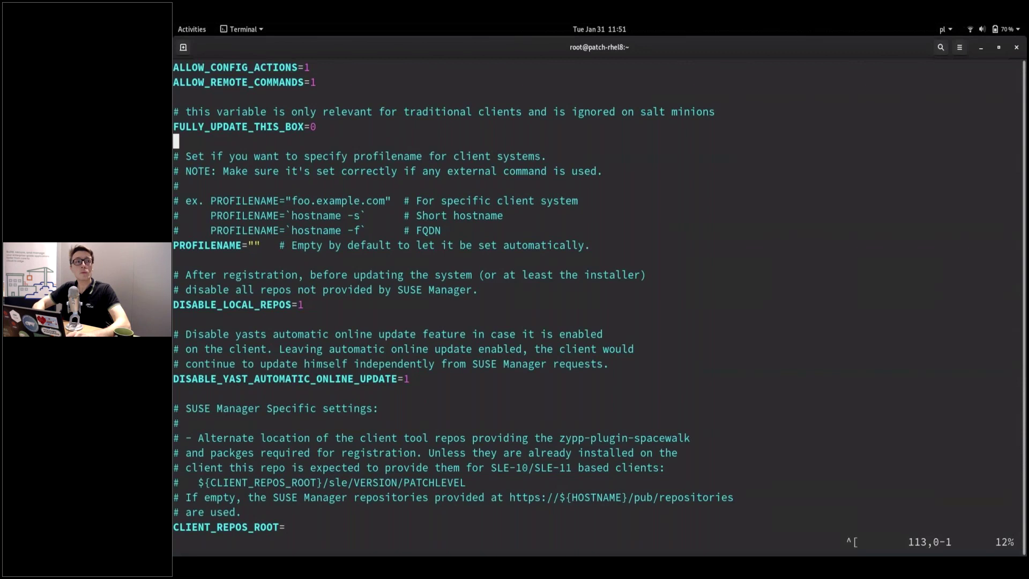
type(":q")
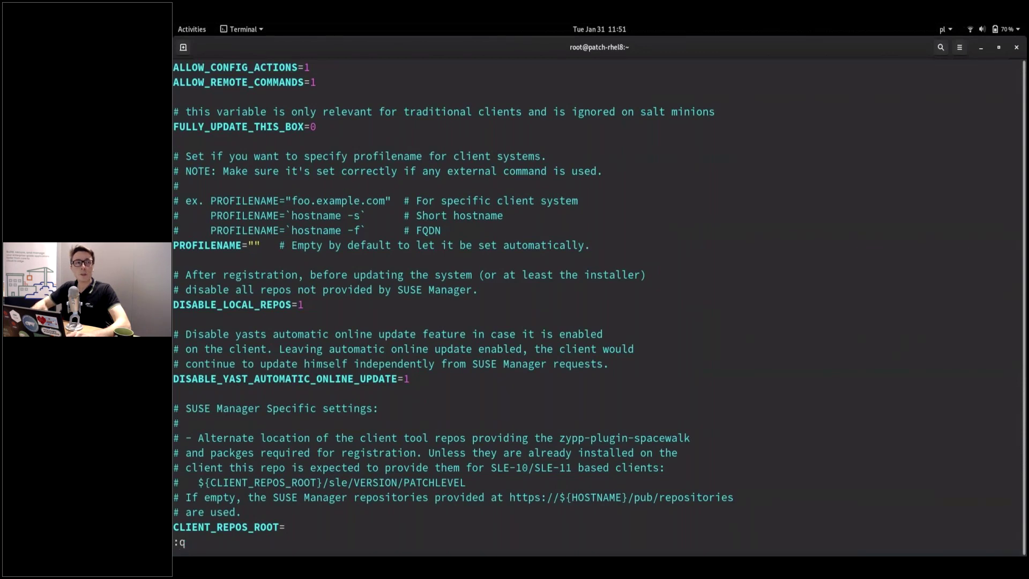
key("Return")
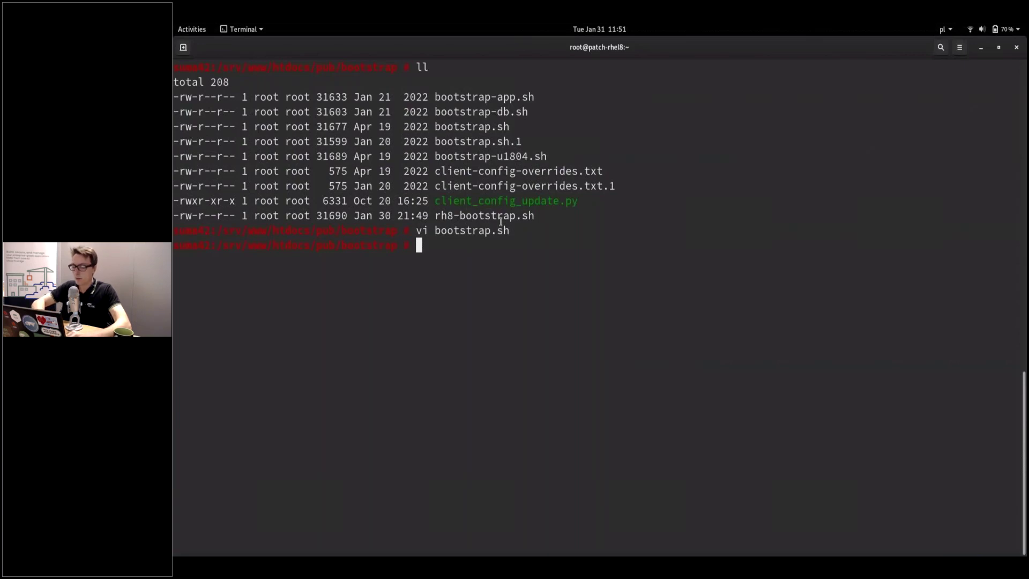
Open rh8-bootstrap.sh in vi using Tab completion.
type("vi")
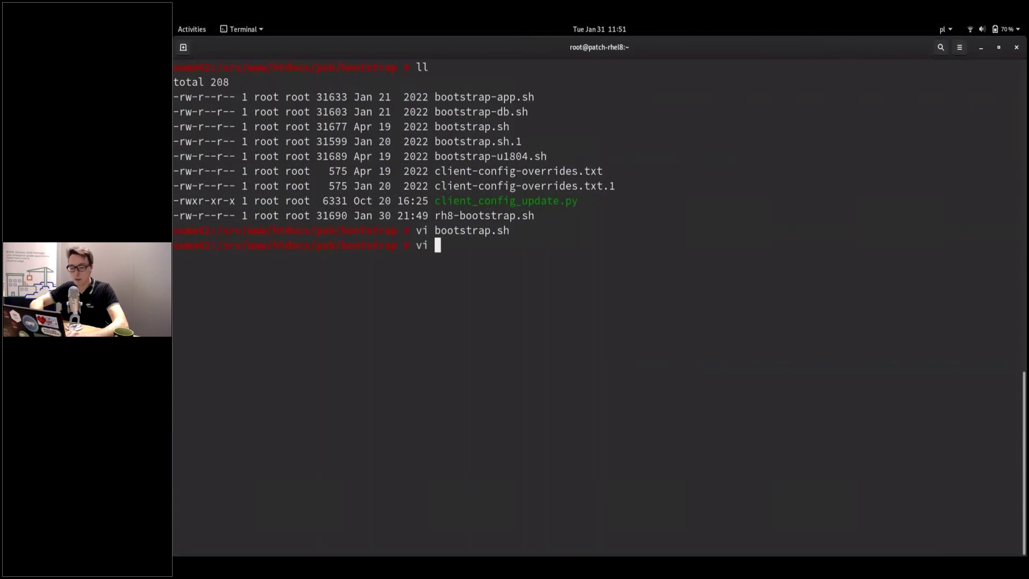
type("bo")
key("Tab")
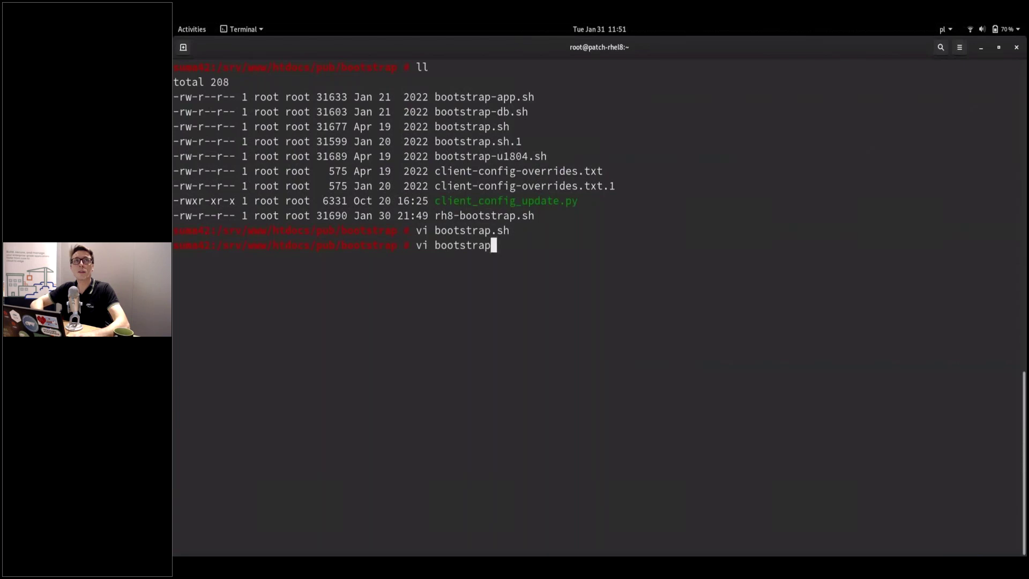
key("BackSpace")
key("BackSpace")
key("BackSpace")
key("BackSpace")
key("BackSpace")
key("BackSpace")
key("BackSpace")
key("BackSpace")
key("BackSpace")
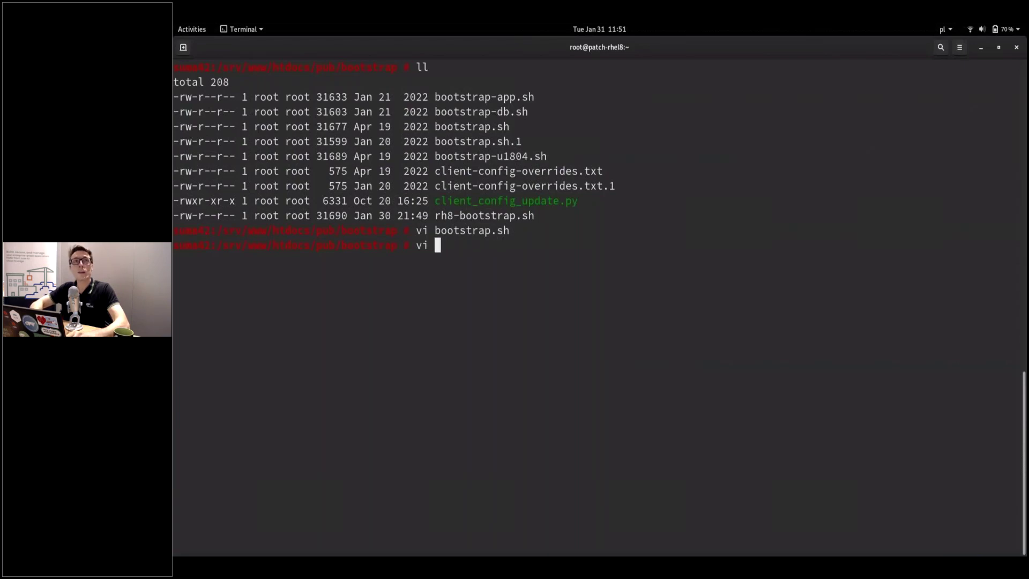
type("rh")
key("Tab")
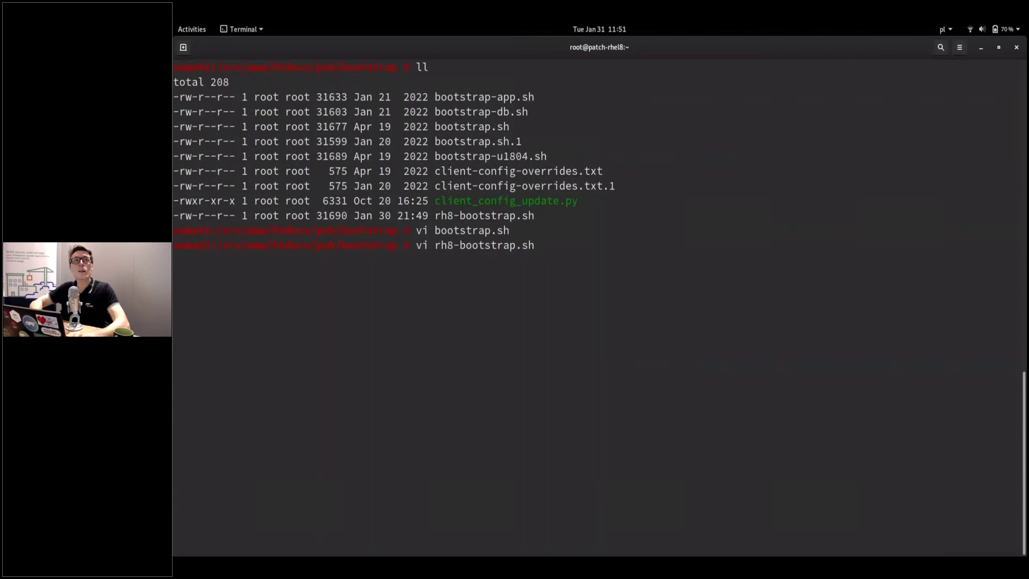
key("Return")
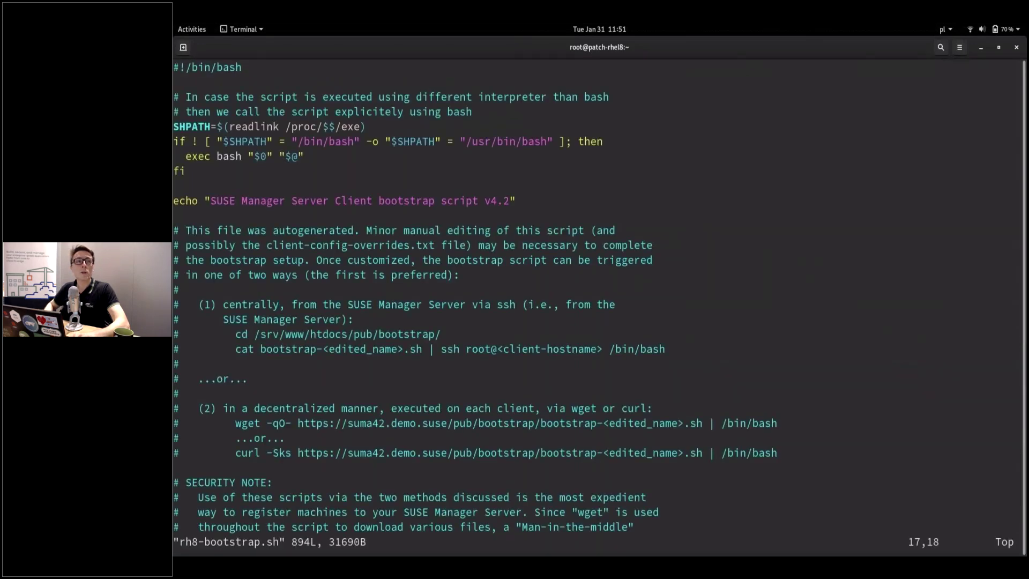
Scroll to ACTIVATION_KEYS=1-RH8-default in rh8-bootstrap.sh and highlight its value, then open the overview.
key("Down")
key("Down")
key("Down")
key("Down")
key("Down")
key("Down")
key("Down")
key("Down")
key("Down")
key("Down")
key("Down")
key("Down")
key("Down")
key("Down")
key("Down")
key("Down")
key("Down")
key("Down")
key("Down")
key("Down")
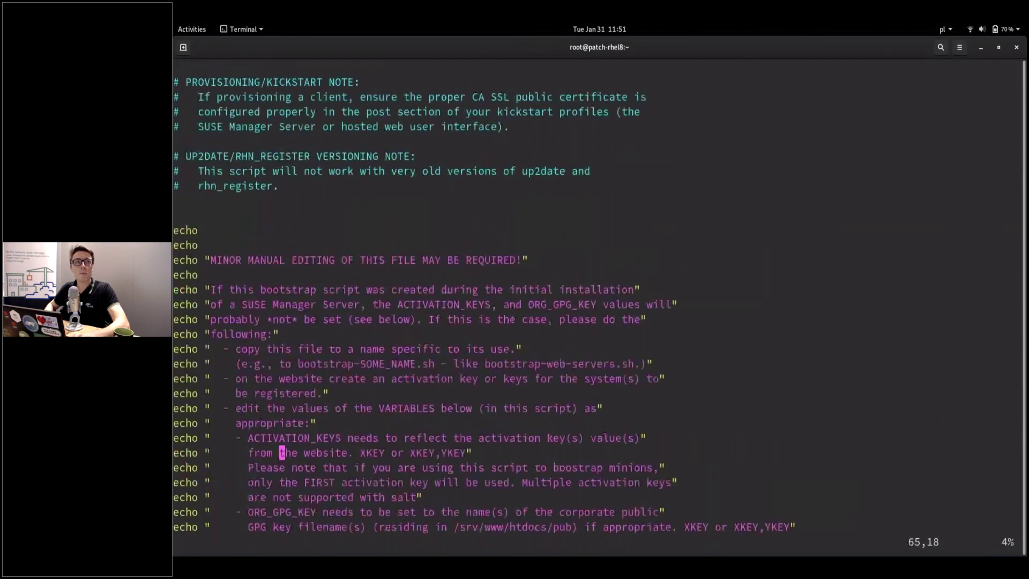
key("Down")
key("Down")
key("Down")
key("Down")
key("Down")
key("Down")
key("Down")
key("Down")
key("Down")
key("Down")
key("Down")
key("Down")
key("Down")
key("Down")
key("Down")
key("Down")
key("Down")
key("Down")
key("Down")
key("Down")
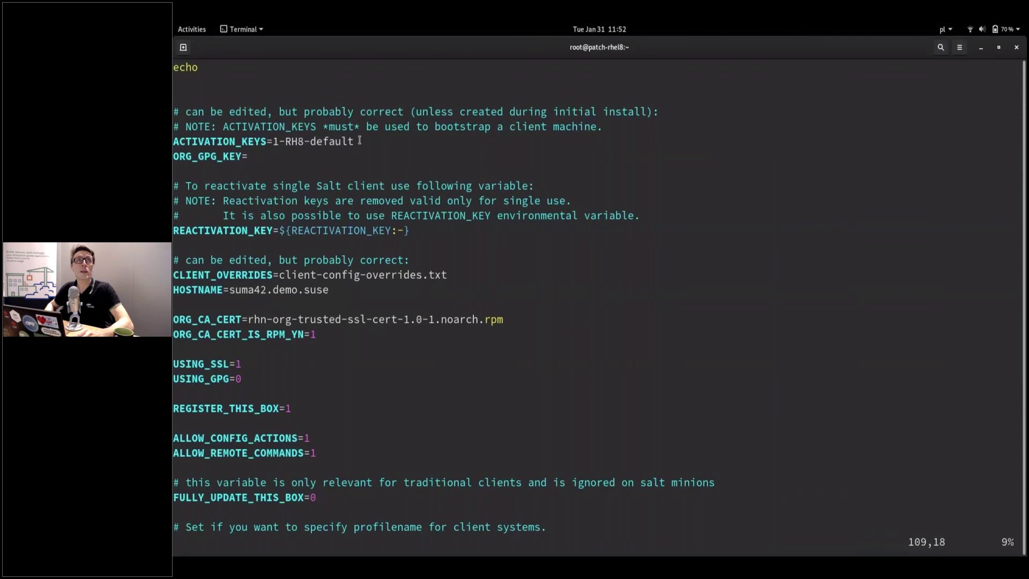
left_click_drag(360, 140, 273, 140)
left_click(297, 138)
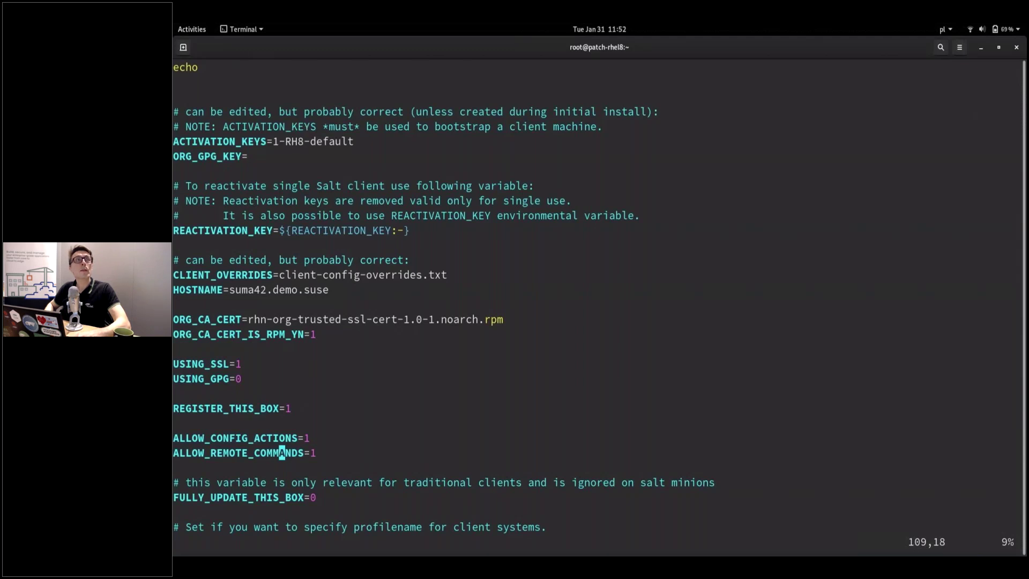
left_click(189, 31)
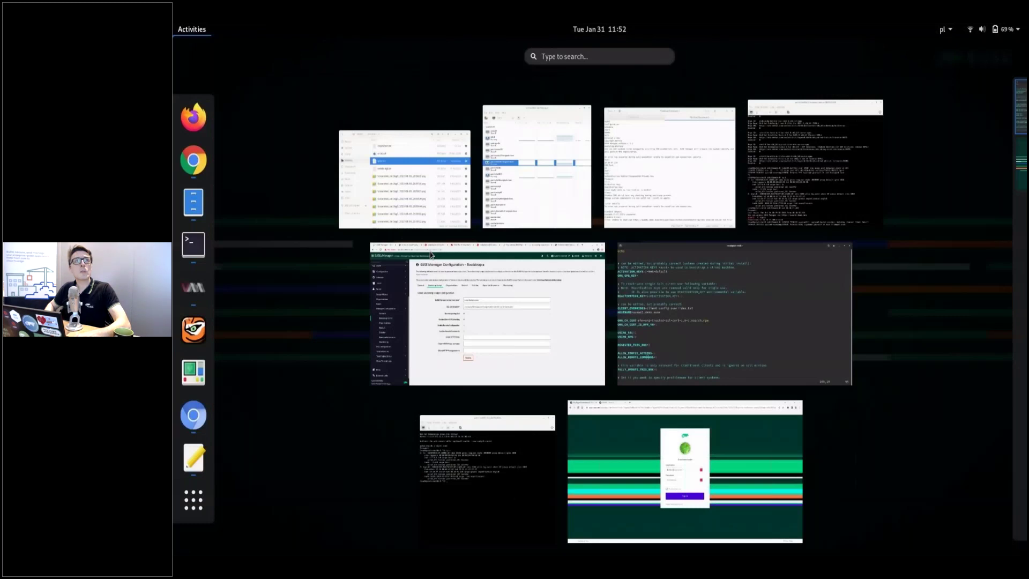
Switch to SUSE Manager and open Activation Keys by searching the sidebar for 'act'.
key("Return")
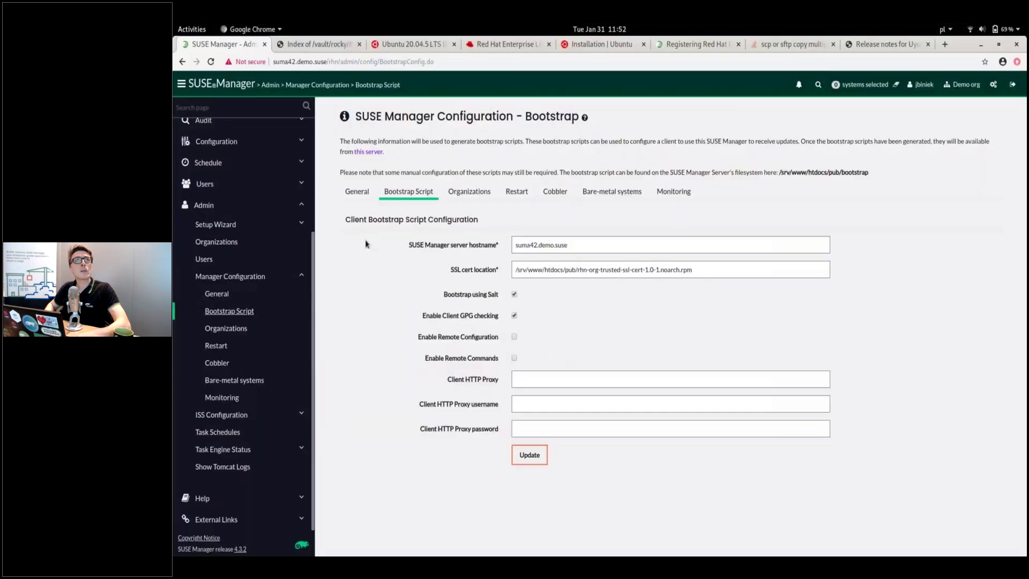
scroll(270, 155, "up", 3)
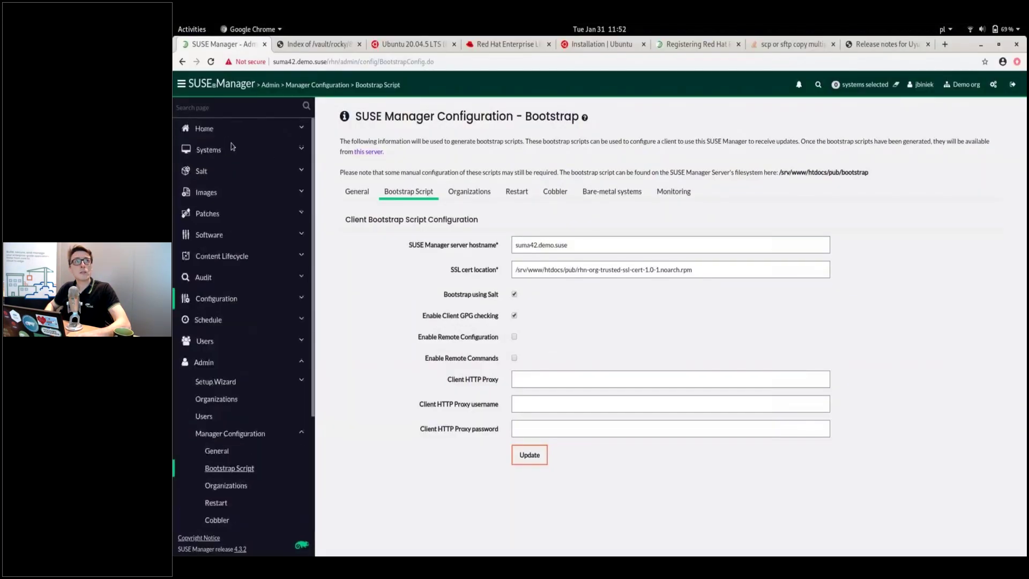
left_click(220, 107)
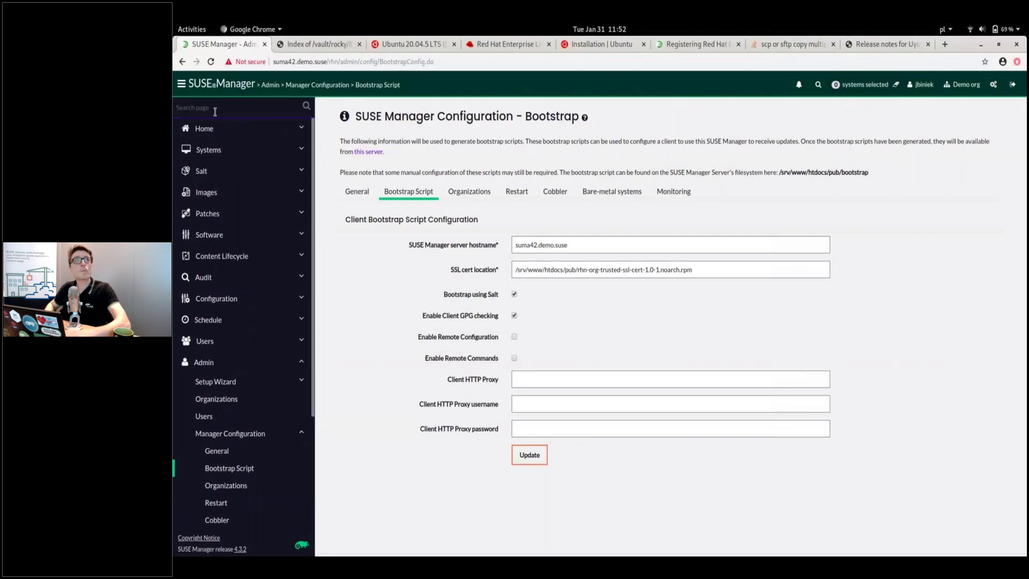
type("act")
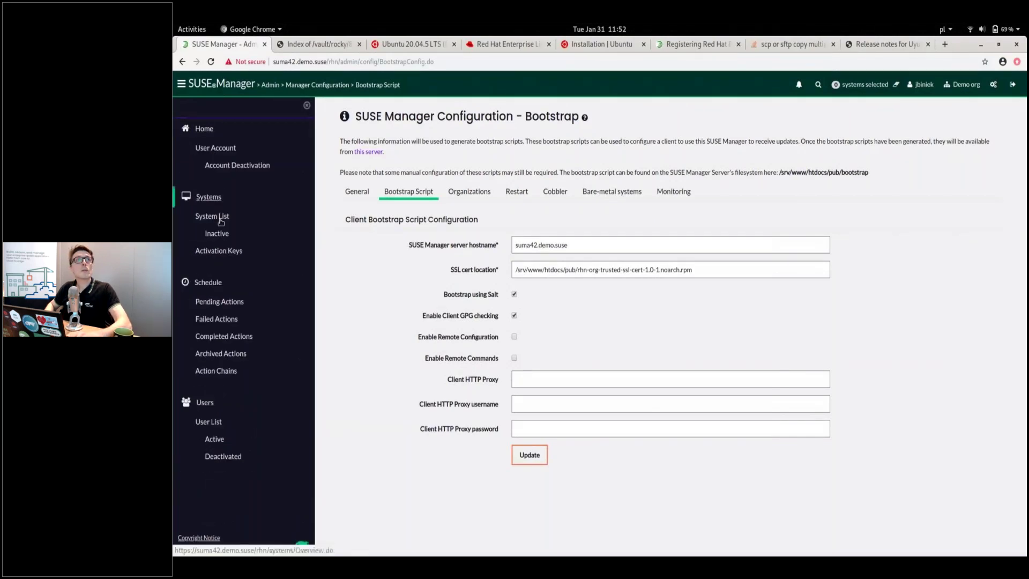
left_click(218, 252)
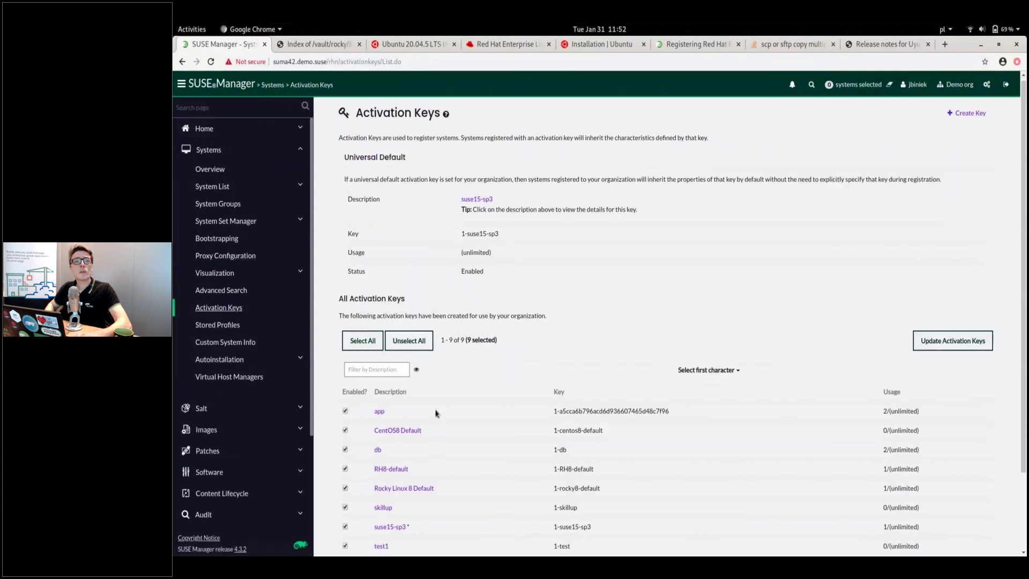
Check the RH8-default key's 1-RH8-default Key value and return to the keys list.
scroll(436, 409, "down", 2)
left_click(392, 419)
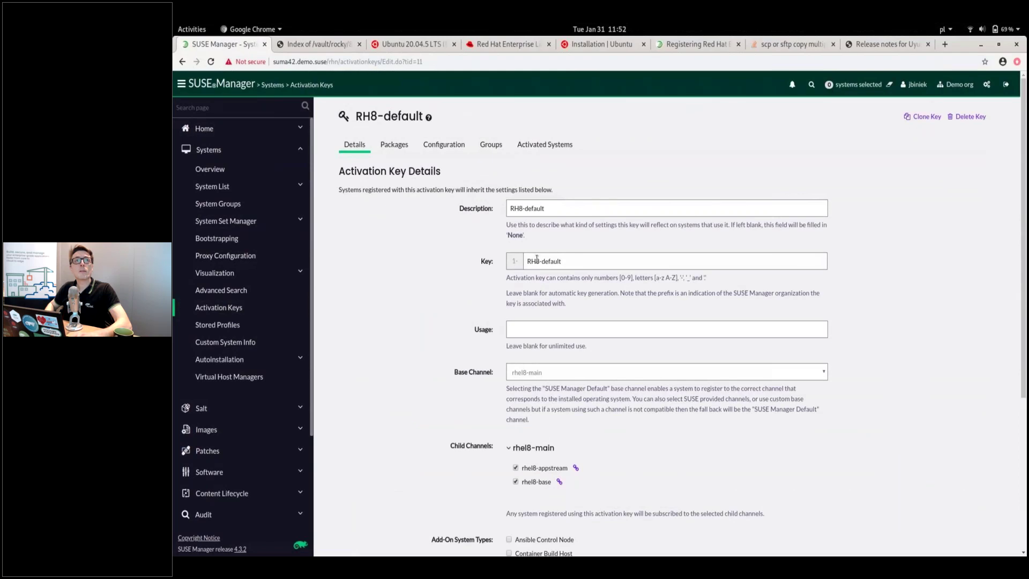
left_click_drag(571, 261, 512, 262)
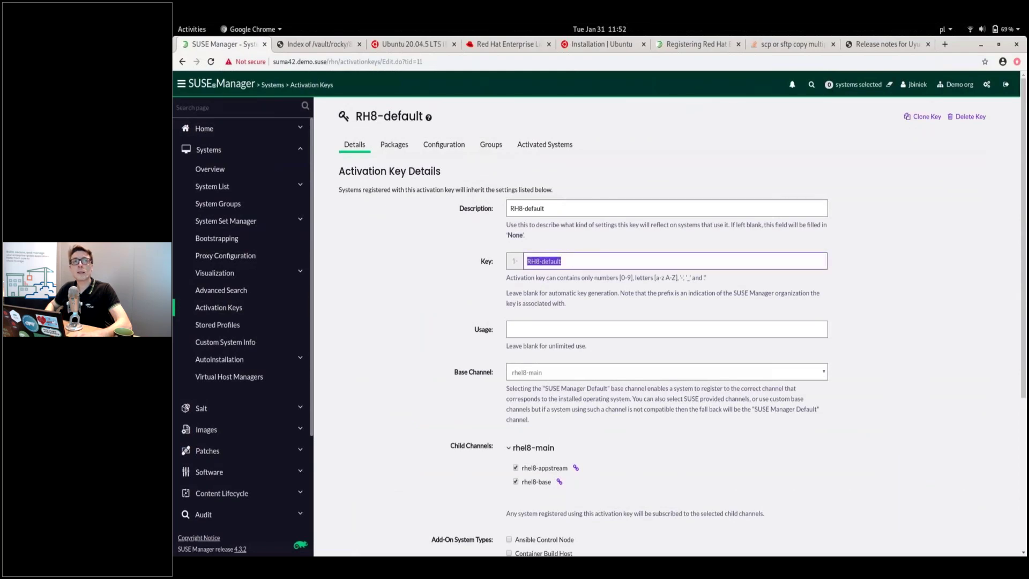
left_click(565, 261)
key("Return")
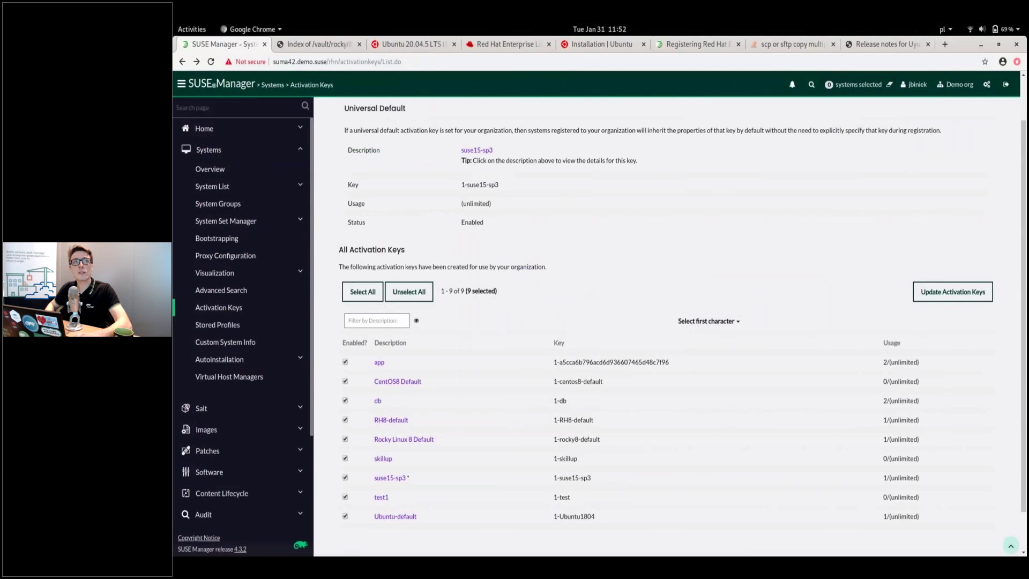
double_click(574, 348)
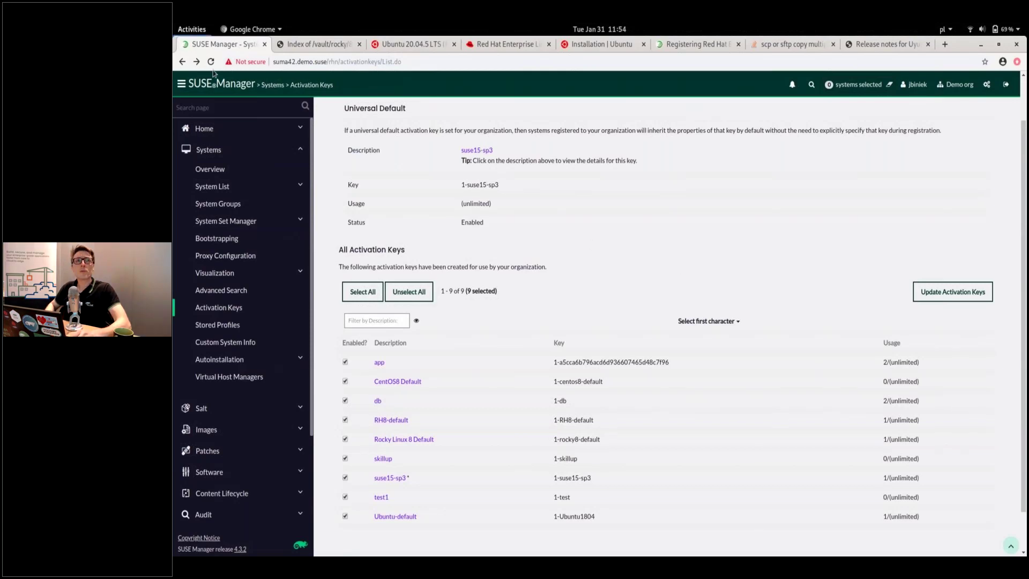
Open the desktop window overview from the Activation Keys list.
left_click(191, 29)
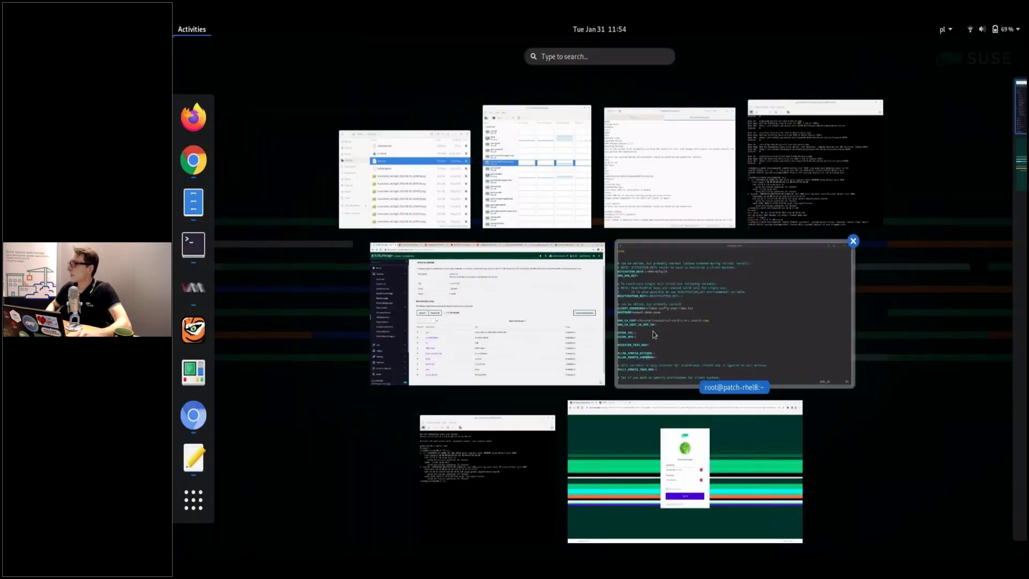
Quit vi leaving rh8-bootstrap.sh unchanged, then return to the presentation slides.
left_click(653, 334)
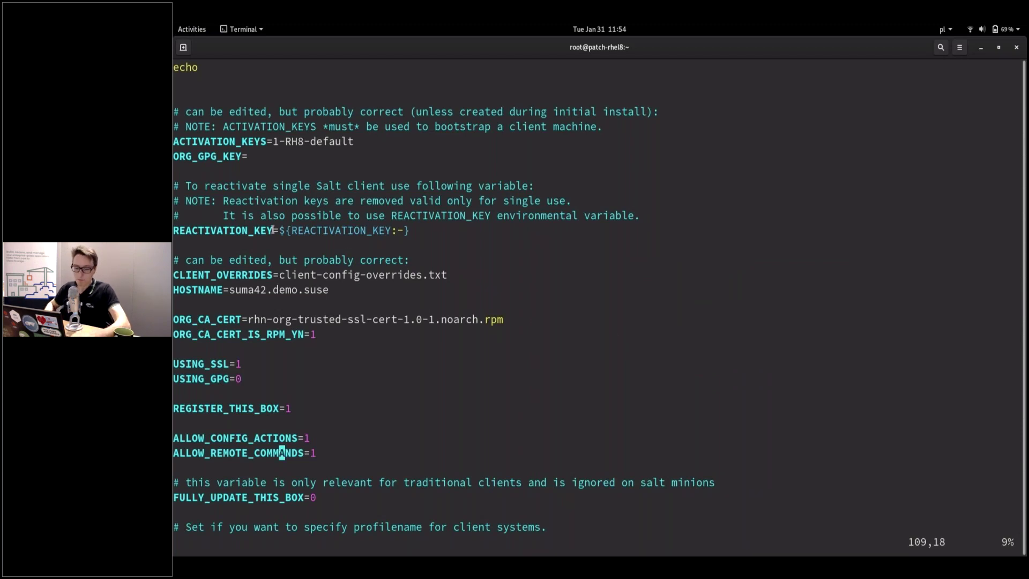
key("Escape")
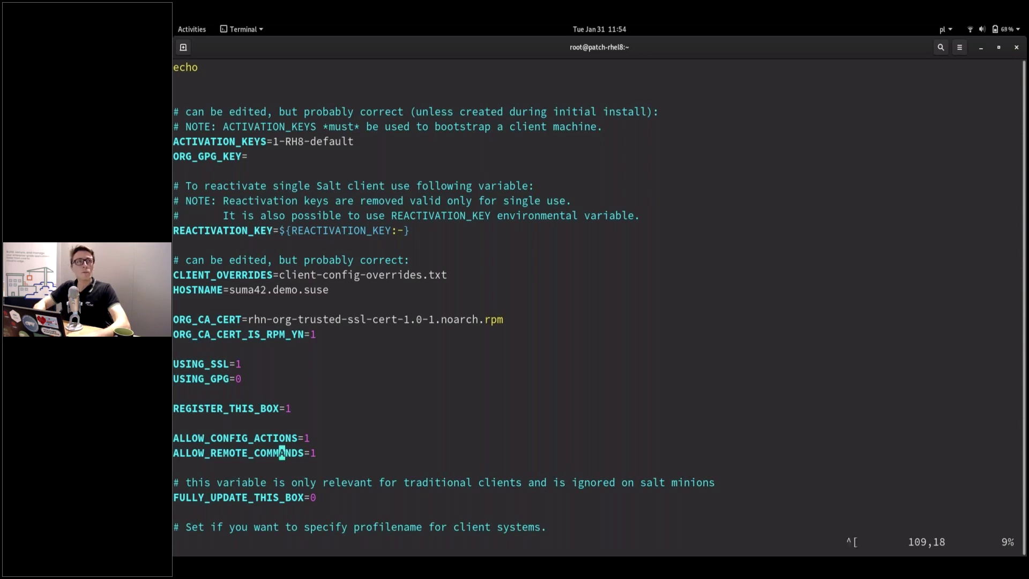
key("shift+colon")
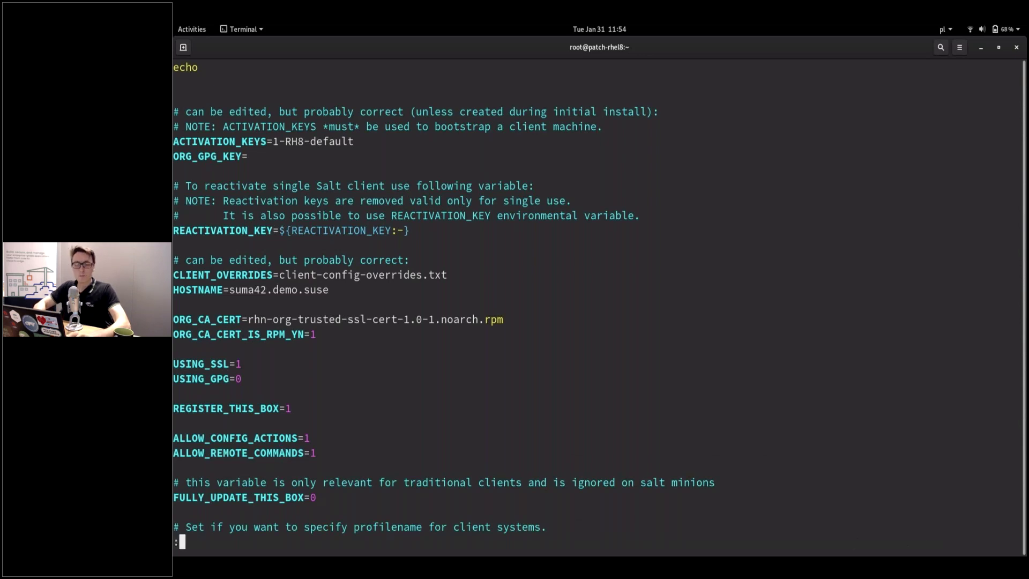
type("q")
key("Return")
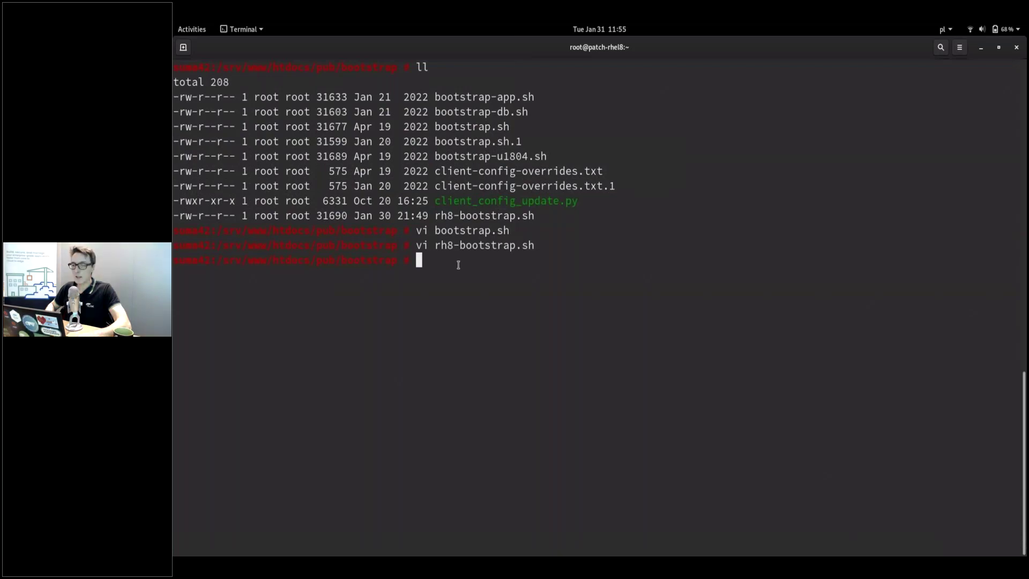
key("alt+Tab")
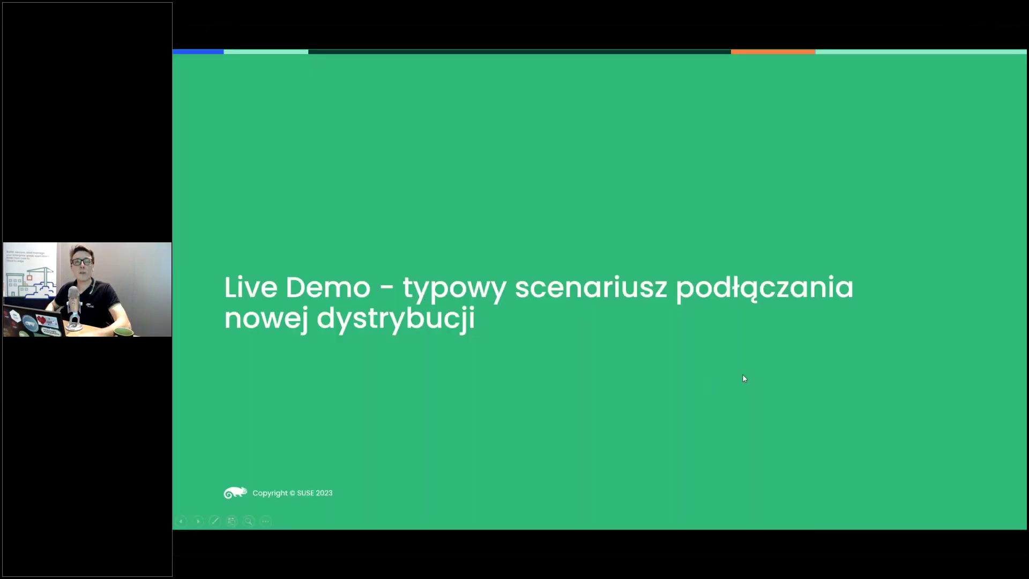
Step one slide forward, then back past Live Demo to the 'Podłączanie klientów' slide.
key("Right")
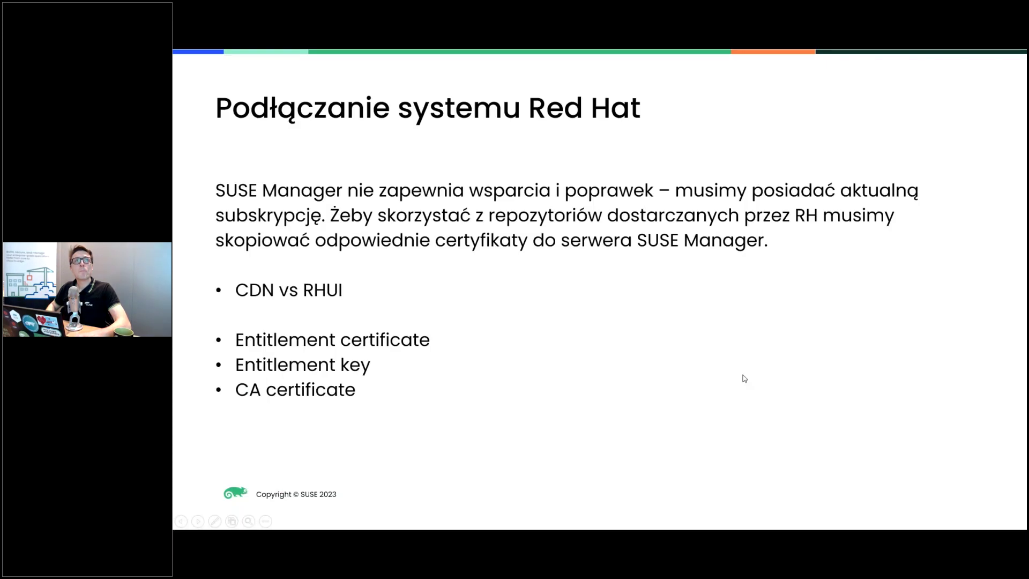
key("Left")
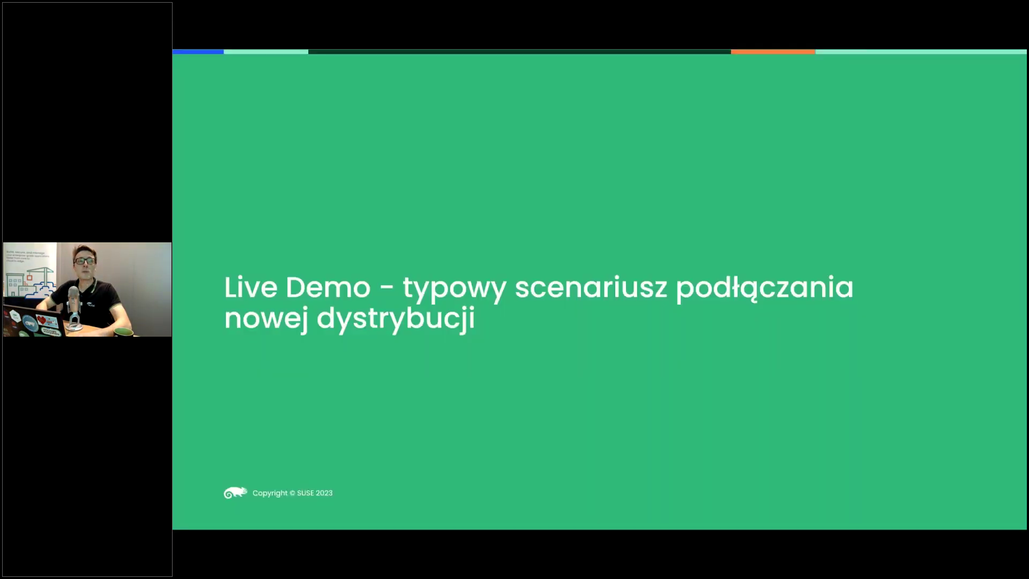
key("Left")
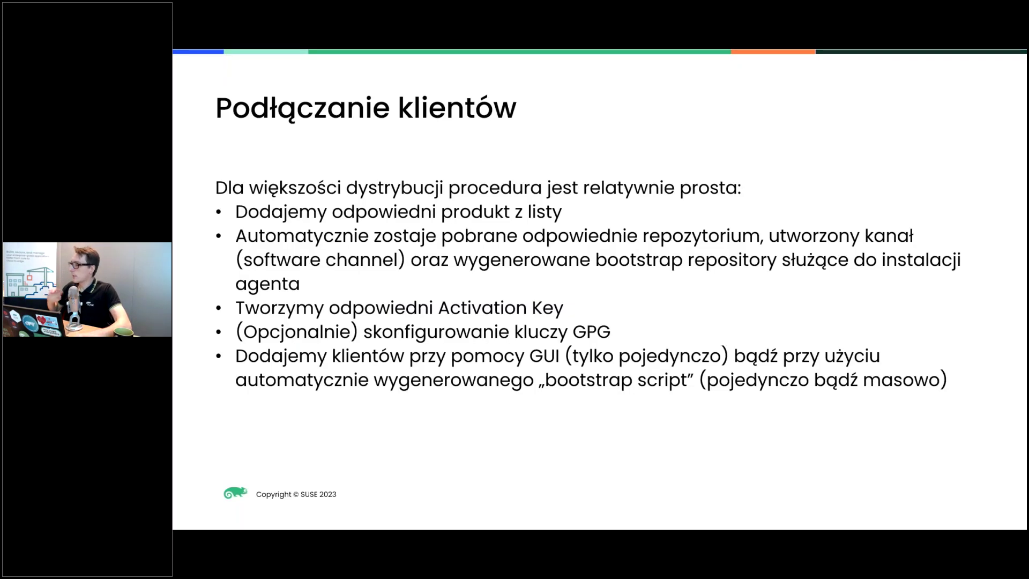
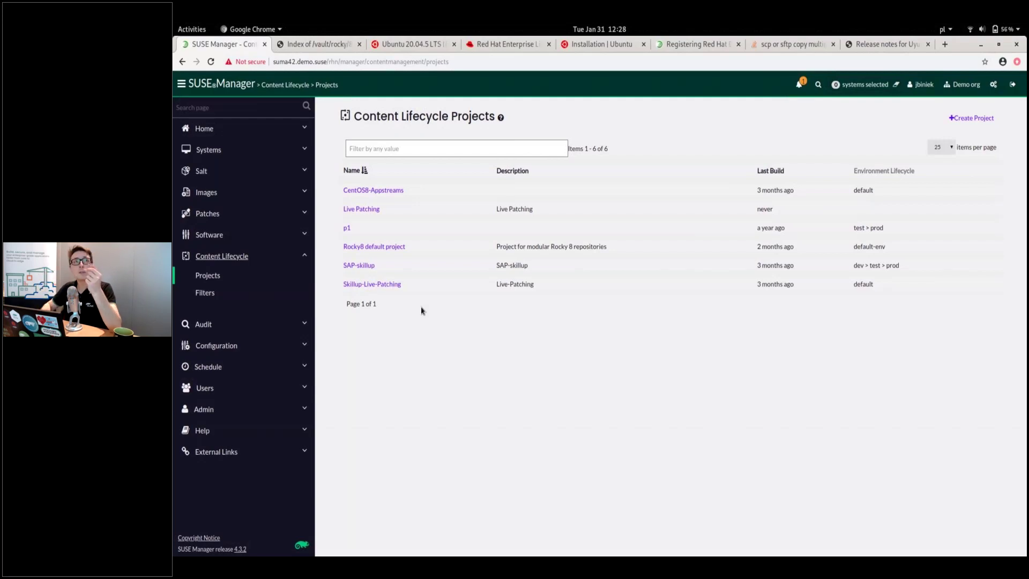
left_click(223, 277)
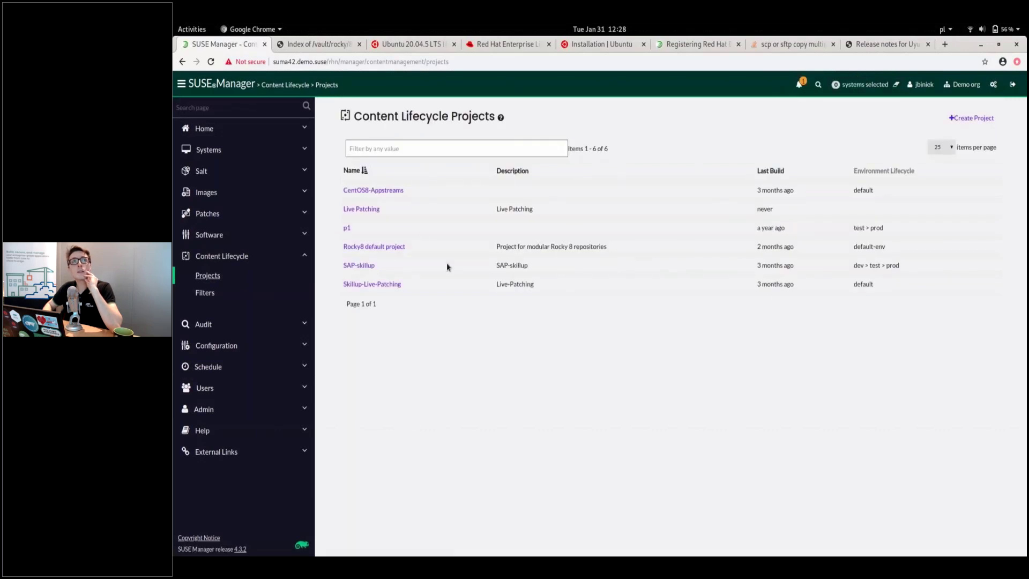
left_click_drag(901, 264, 852, 268)
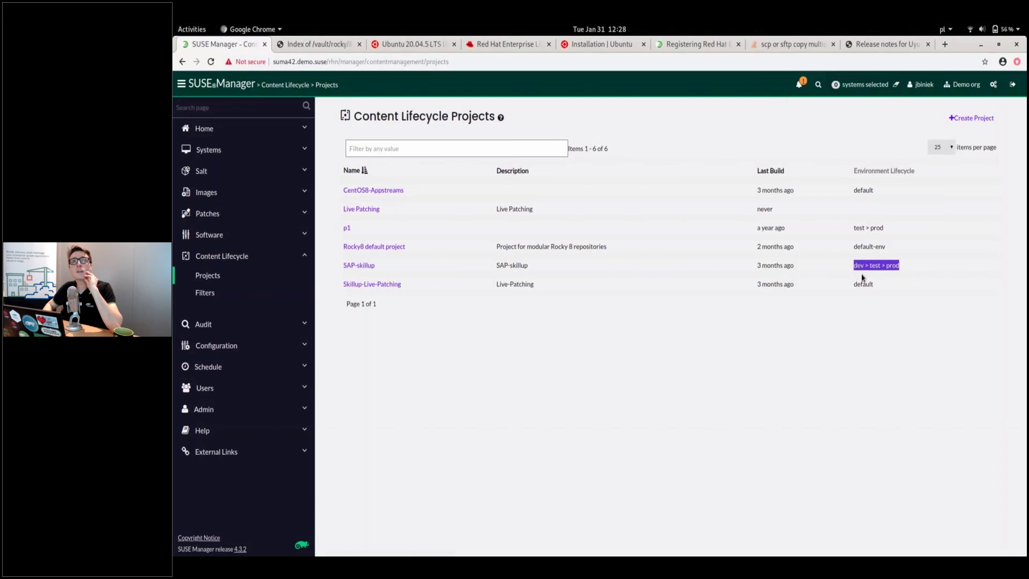
left_click(861, 276)
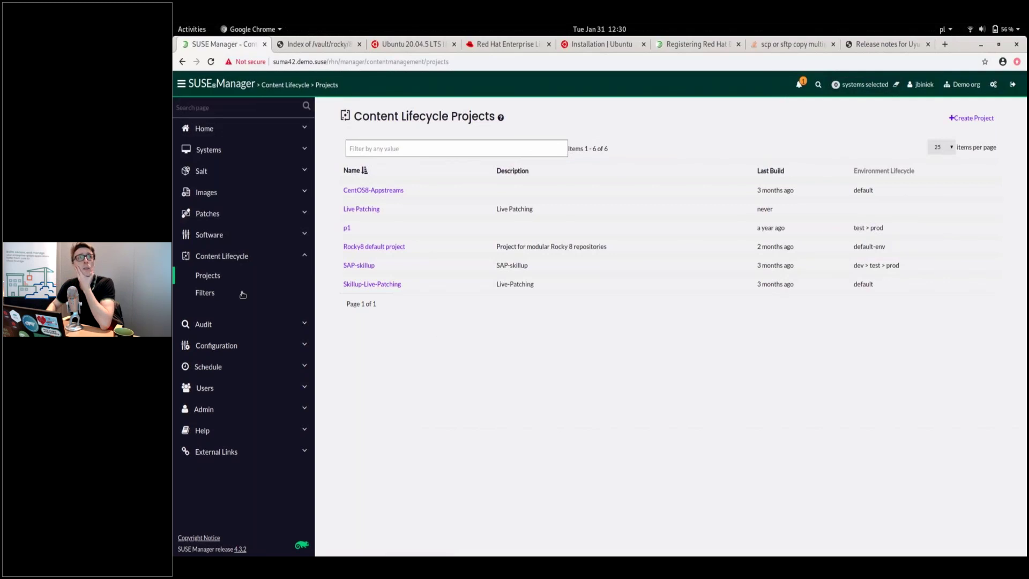
Open Content Lifecycle Filters and begin a new filter built from a template.
left_click(206, 293)
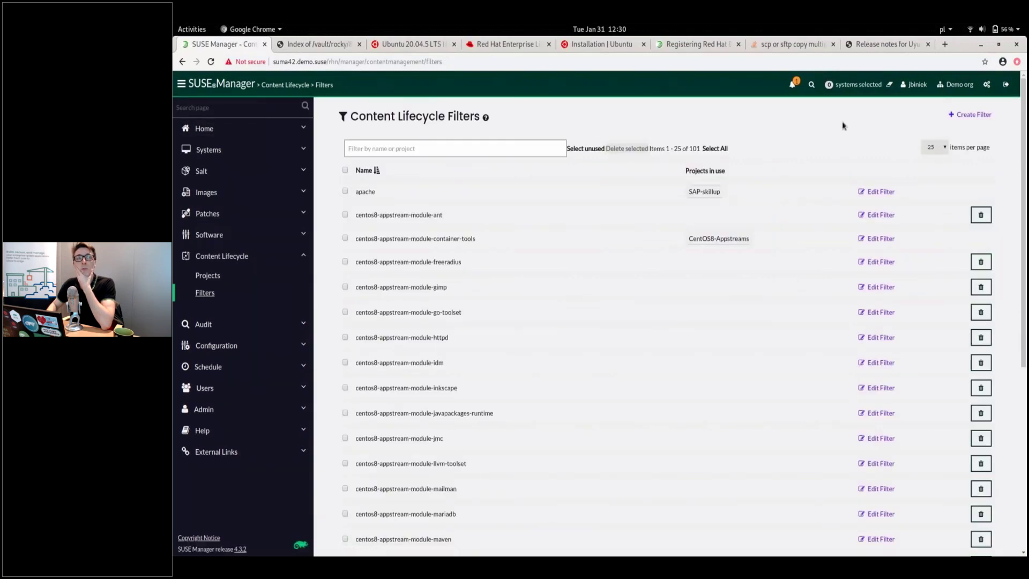
left_click(963, 117)
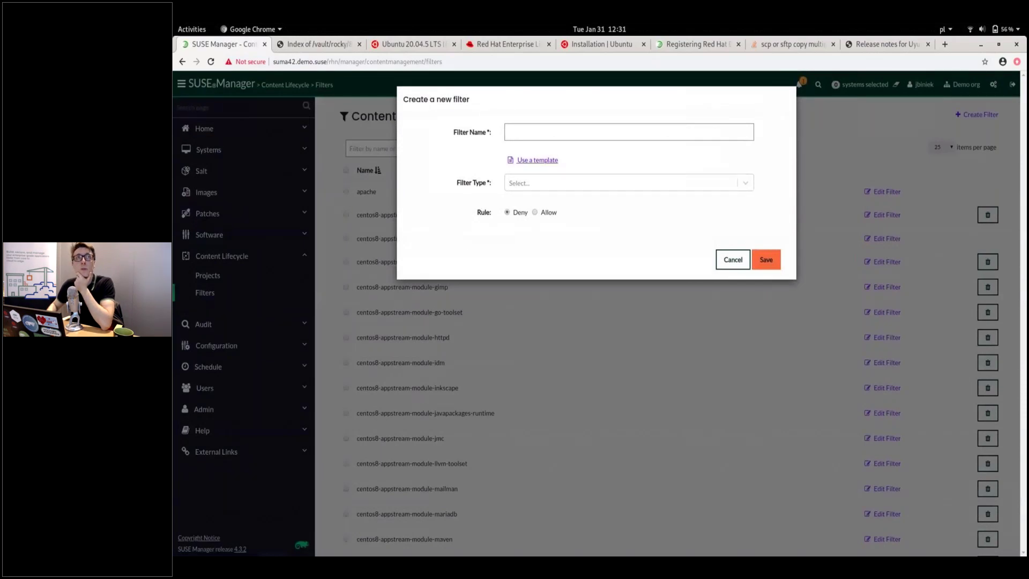
left_click(537, 159)
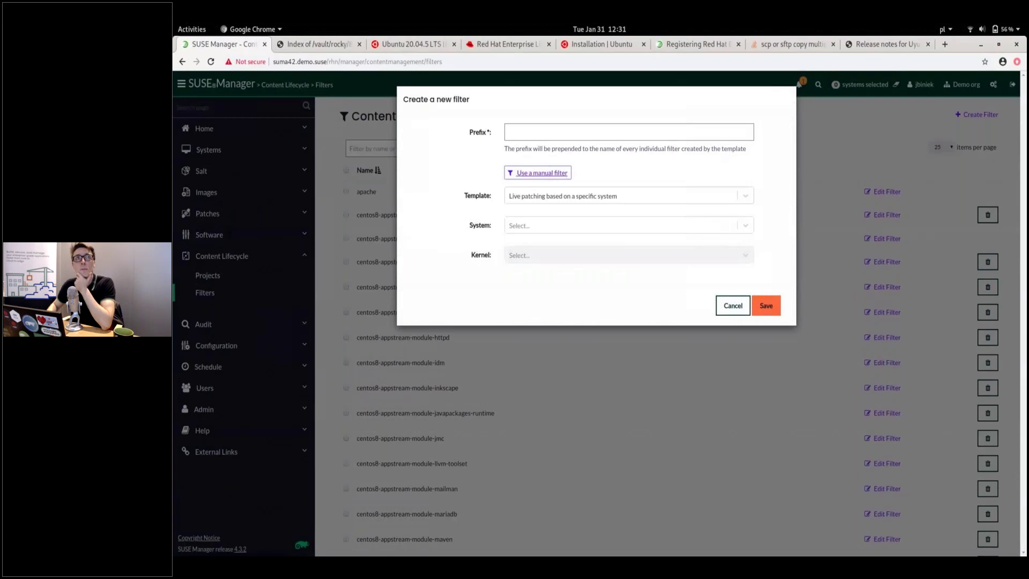
left_click(652, 198)
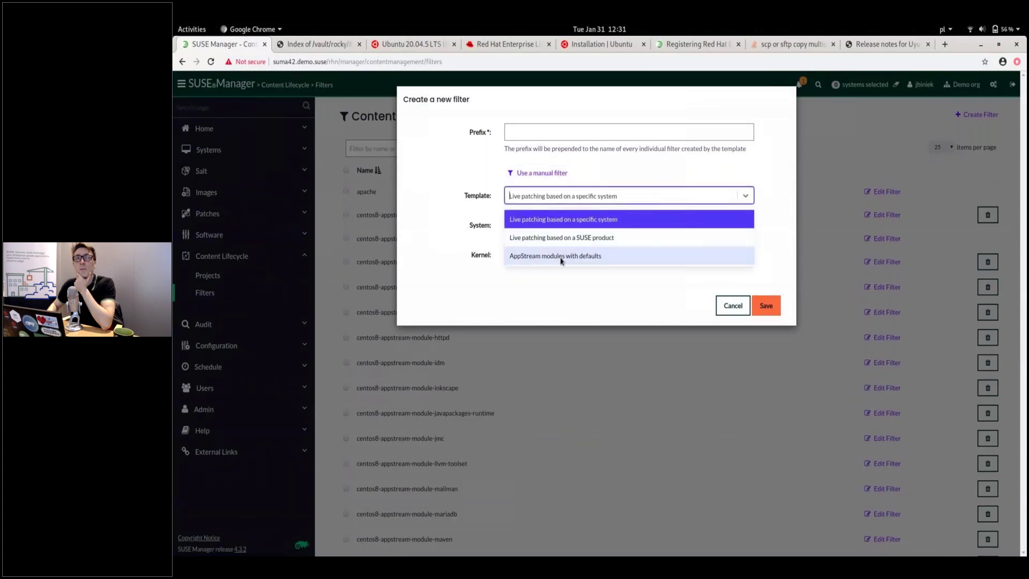
Choose the AppStream modules with defaults template with rhel8-appstream as the channel.
left_click(629, 256)
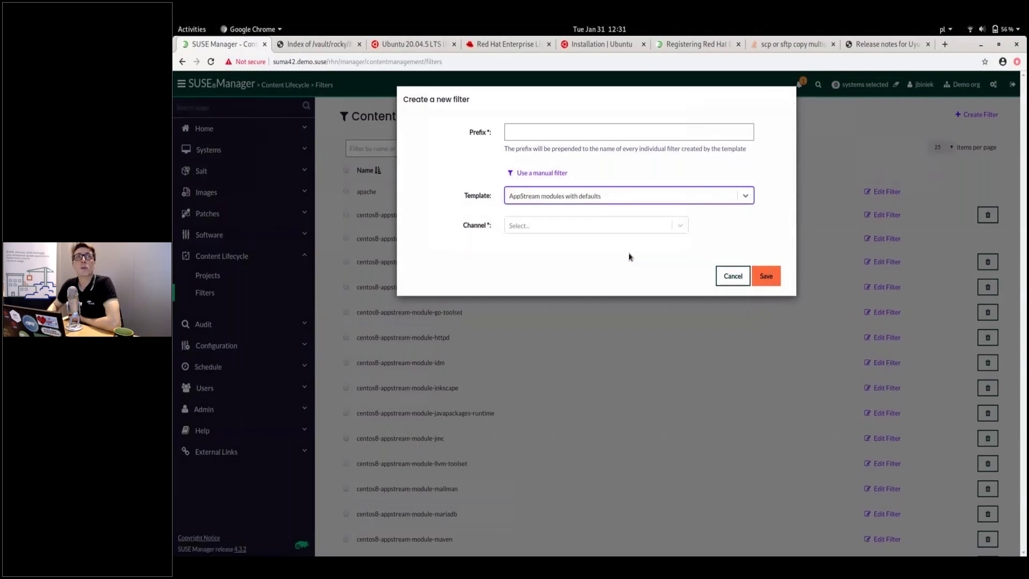
left_click(679, 227)
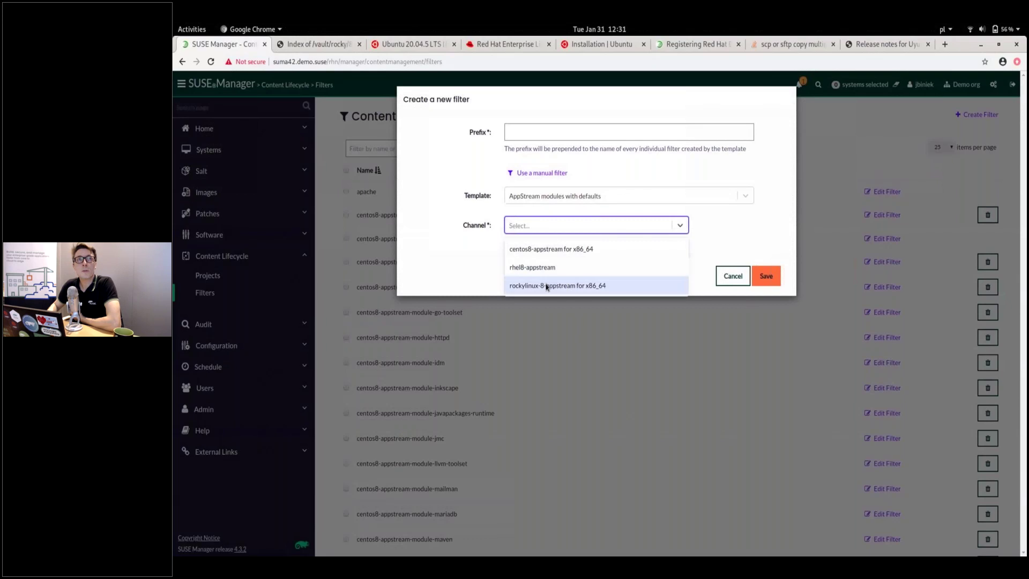
left_click(547, 250)
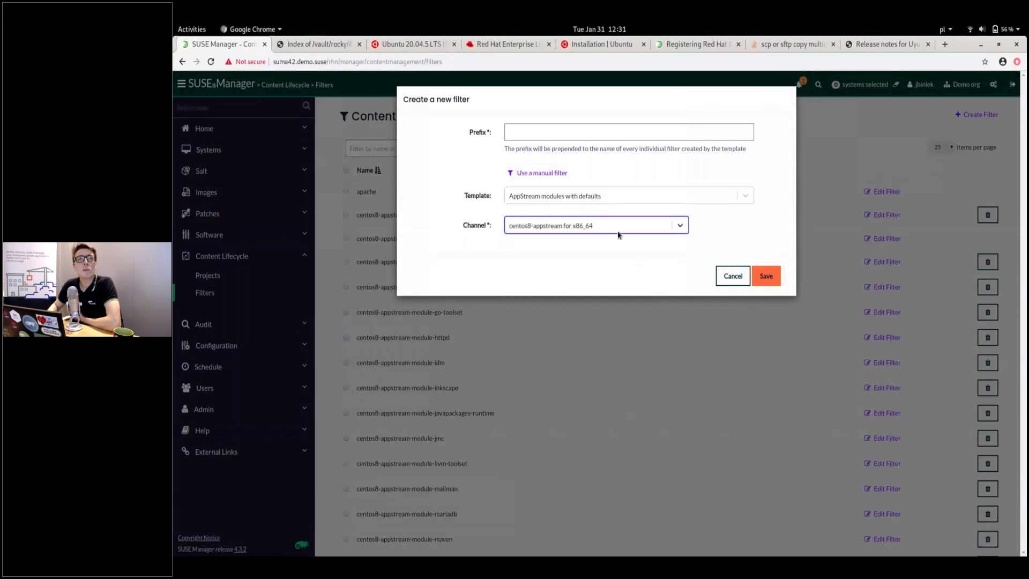
left_click(680, 226)
left_click(548, 268)
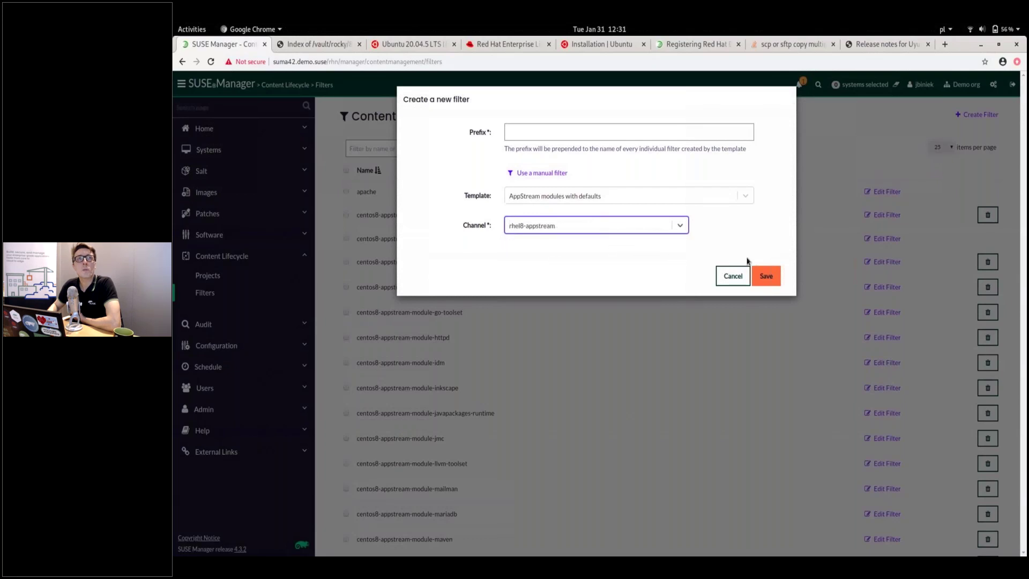
left_click(766, 254)
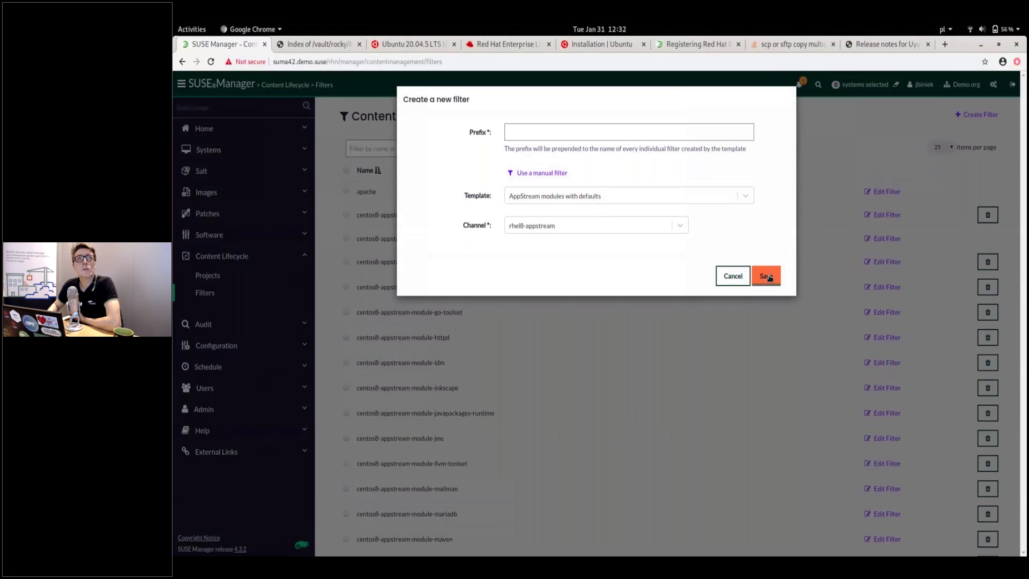
Enter skillup as the prefix, try saving, then enter skillup as the filter name.
left_click(618, 132)
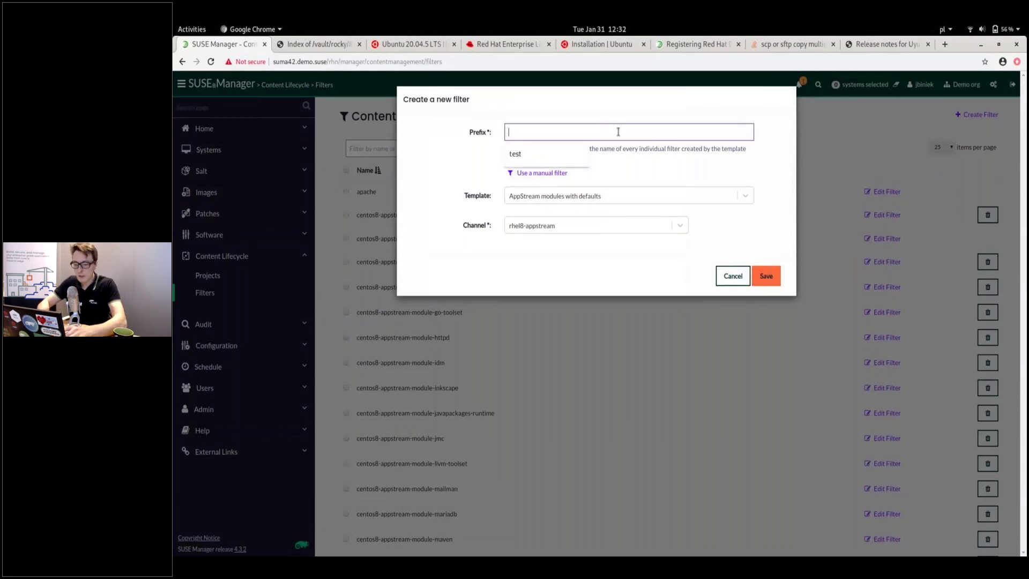
type("skill")
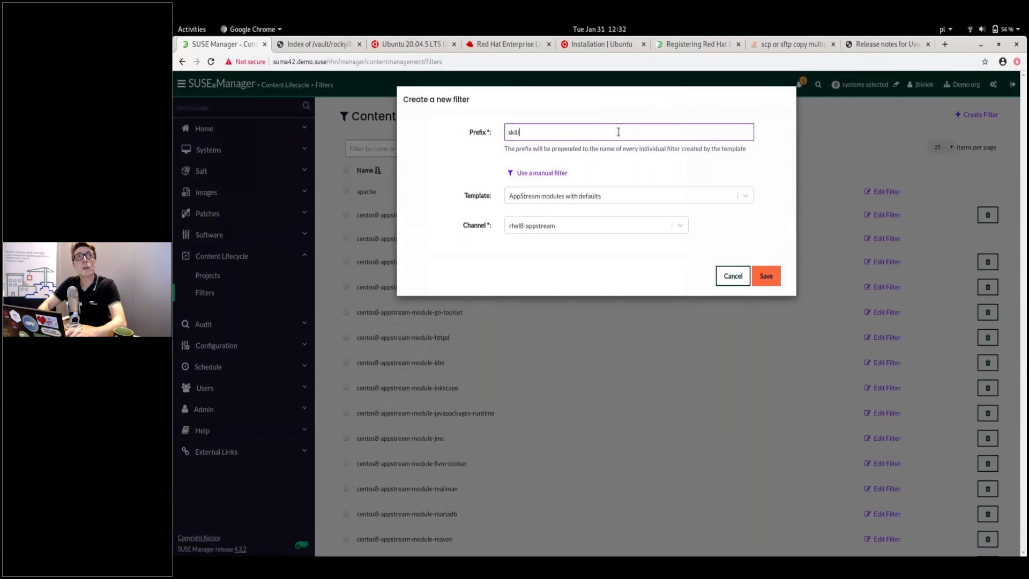
type("up")
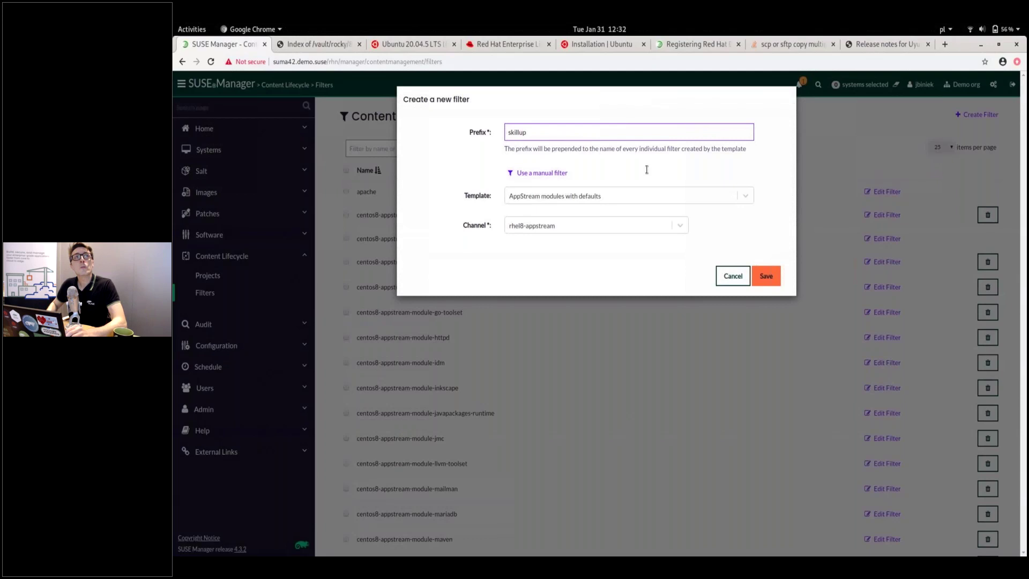
left_click(771, 277)
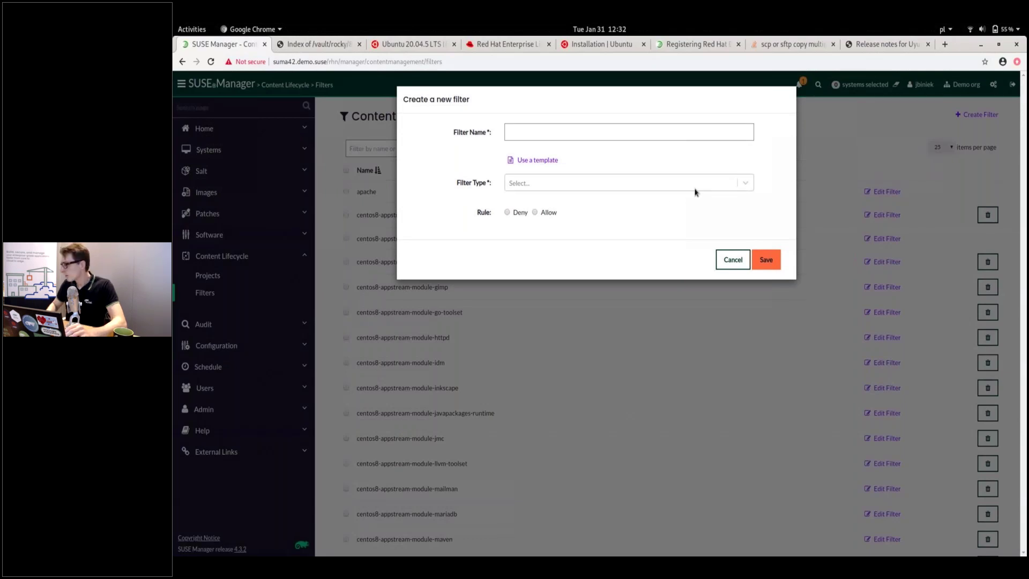
left_click(536, 131)
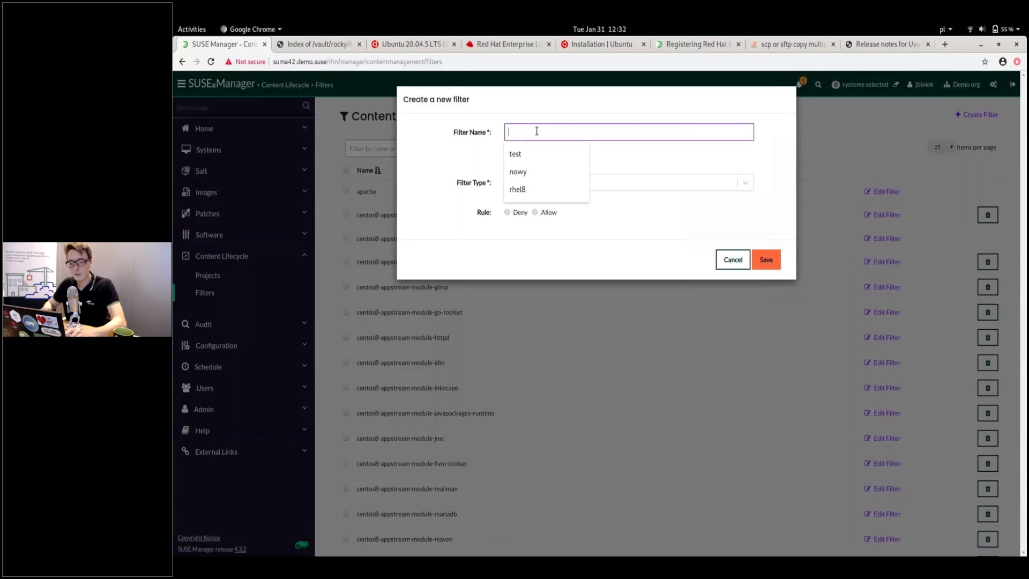
type("skillup")
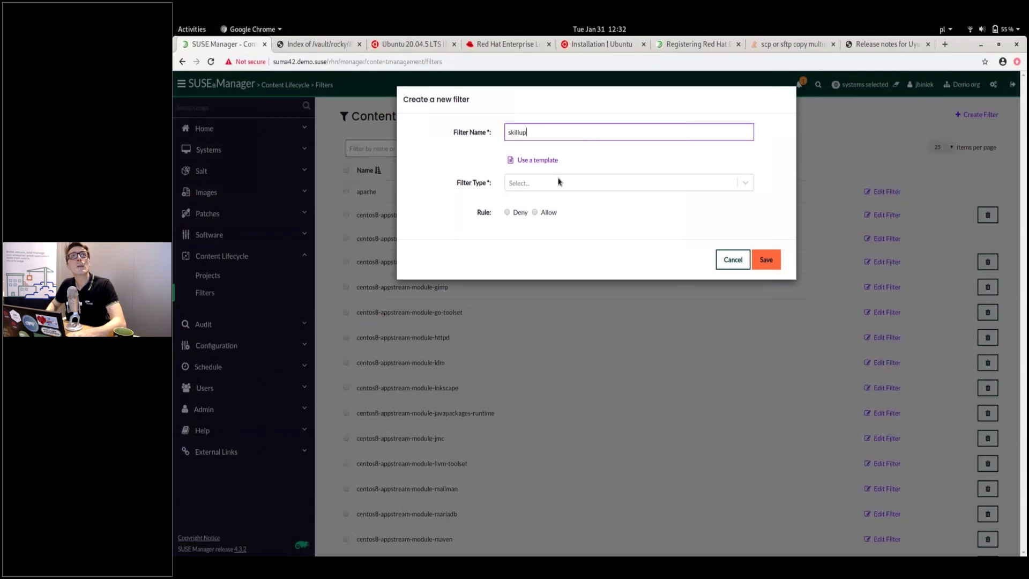
Rebuild from template: prefix skillup, AppStream modules with defaults, channel centos8-appstream for x86_64.
left_click(538, 160)
left_click(549, 132)
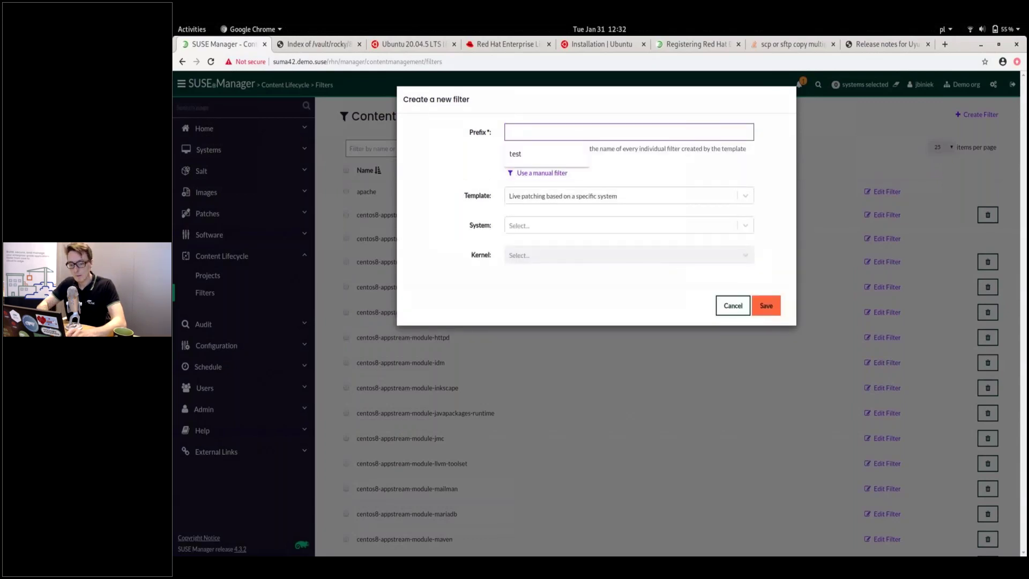
type("skillup")
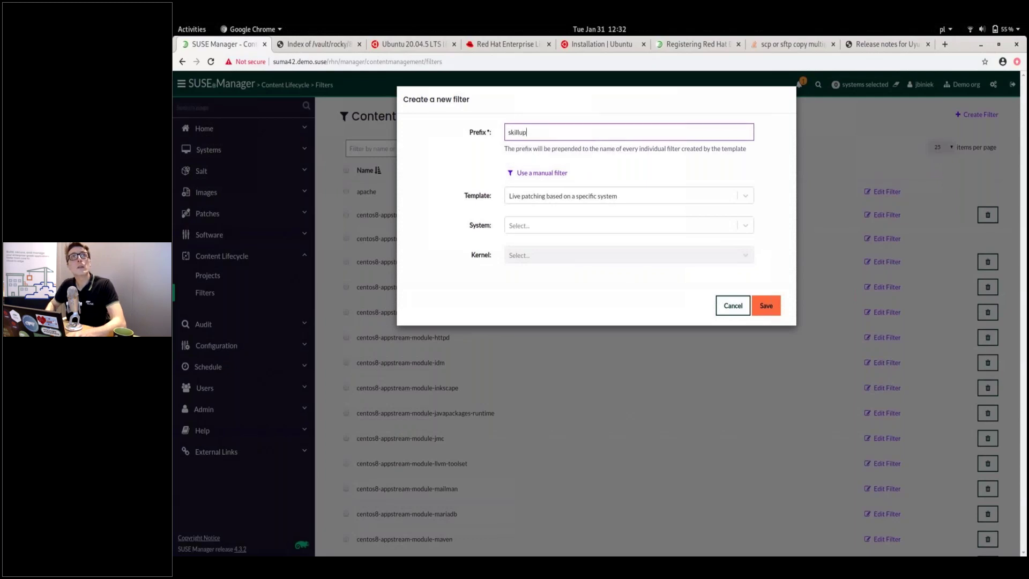
left_click(543, 201)
left_click(539, 257)
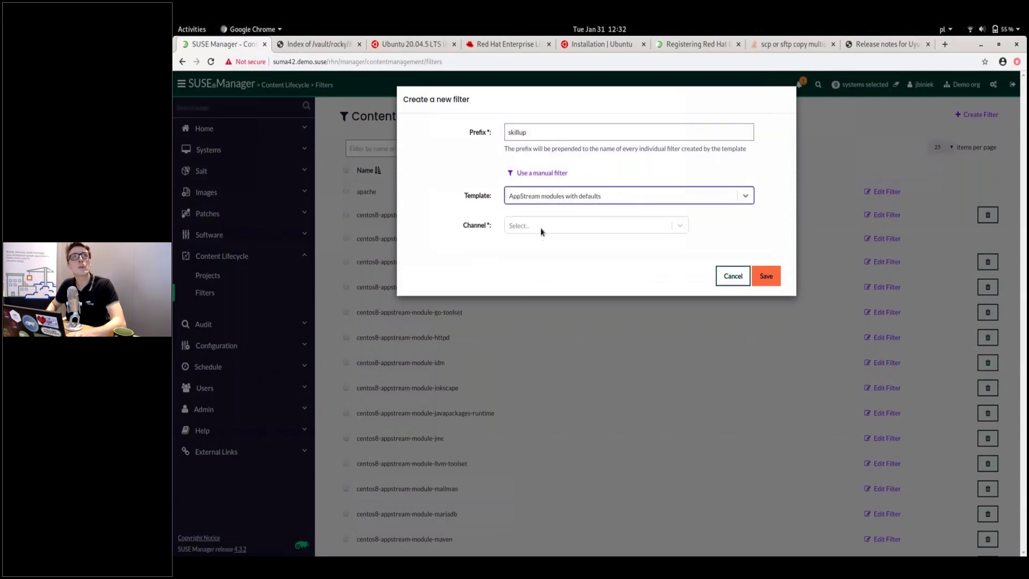
left_click(543, 231)
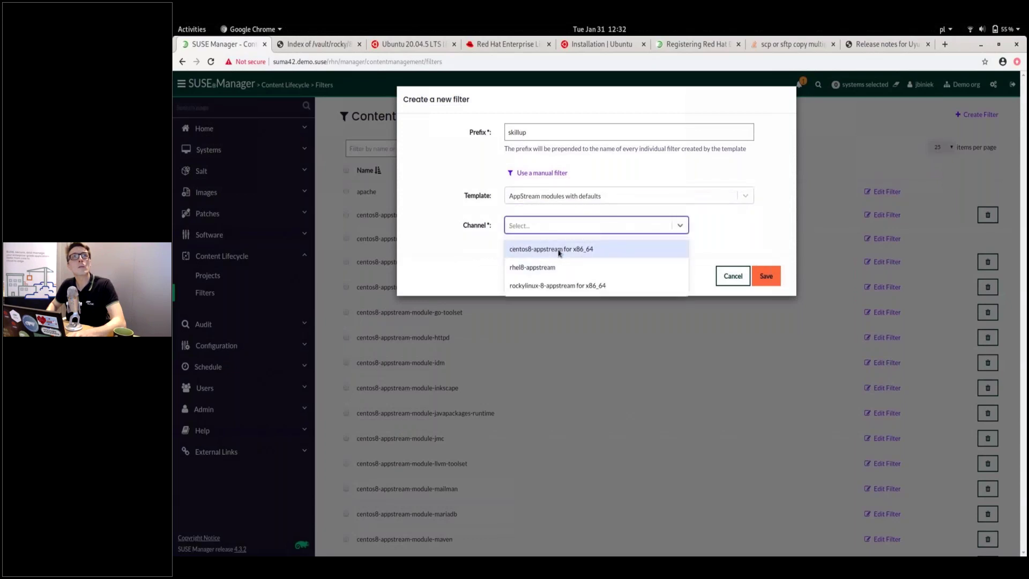
left_click(558, 251)
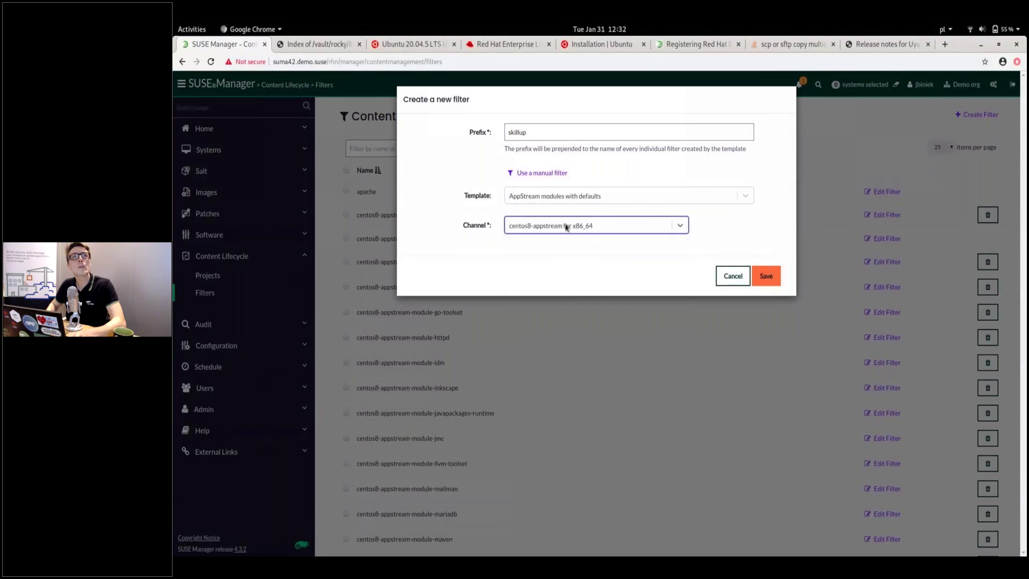
Keep centos8-appstream for x86_64 and save, creating the skillup filters (146 total).
left_click(641, 231)
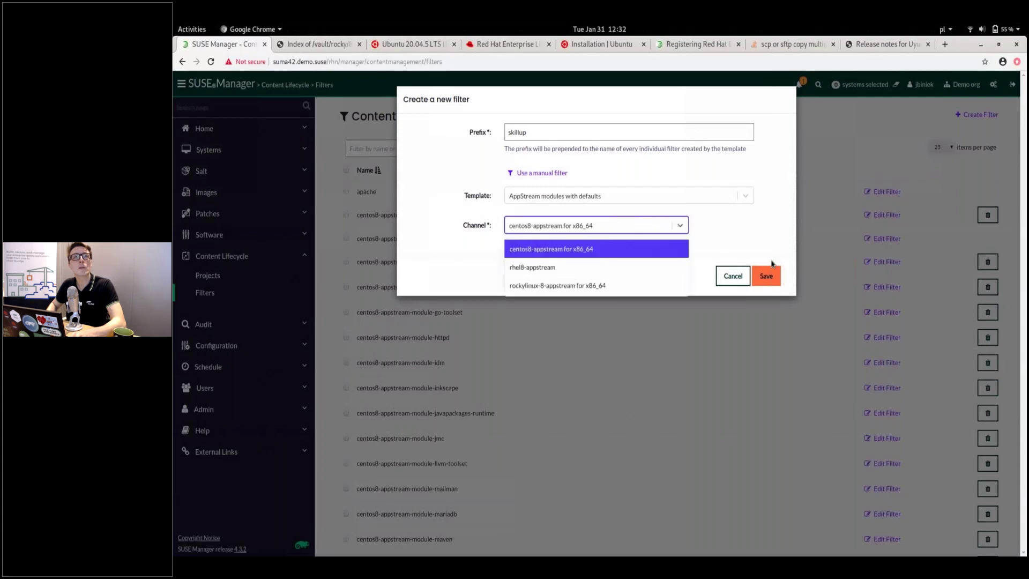
left_click(509, 226)
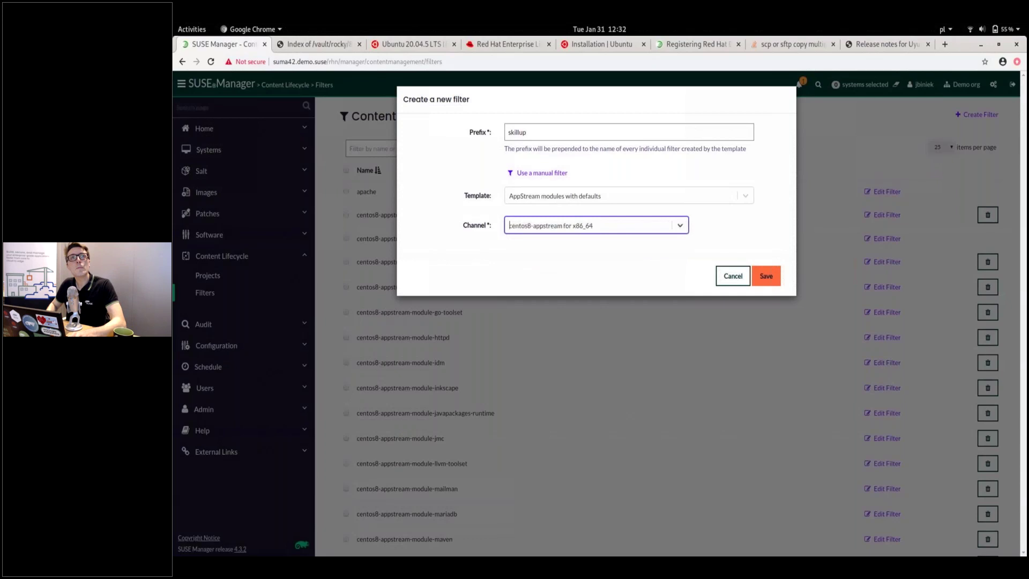
left_click(770, 263)
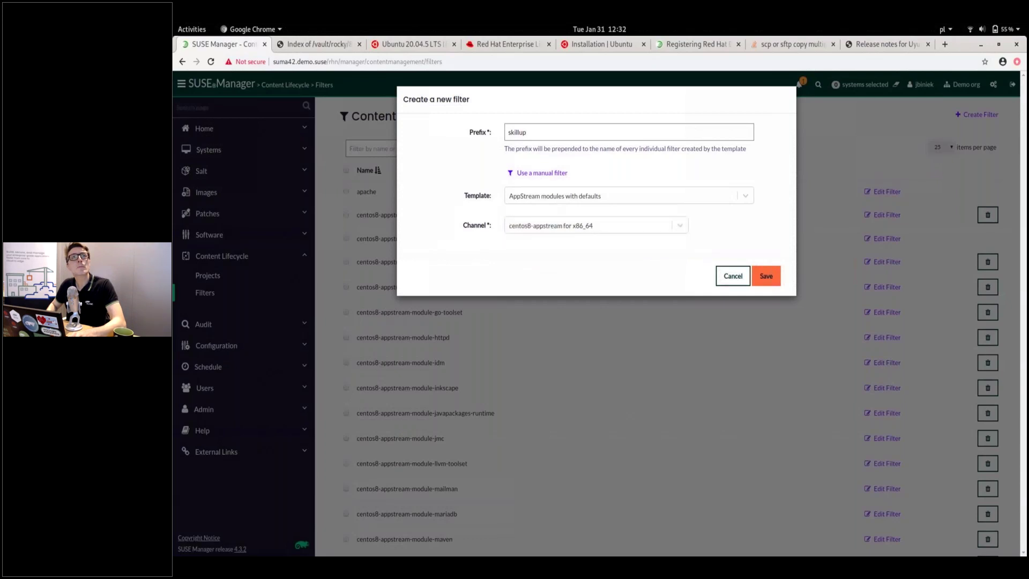
left_click(766, 276)
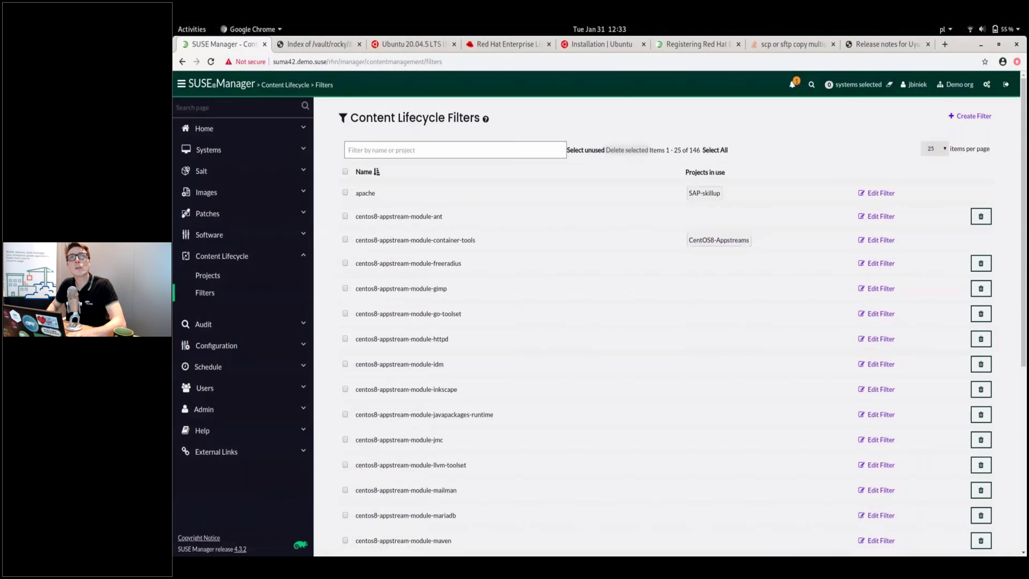
Show 250 filters per page, scroll through all 146, then go to Content Lifecycle Projects.
left_click(936, 152)
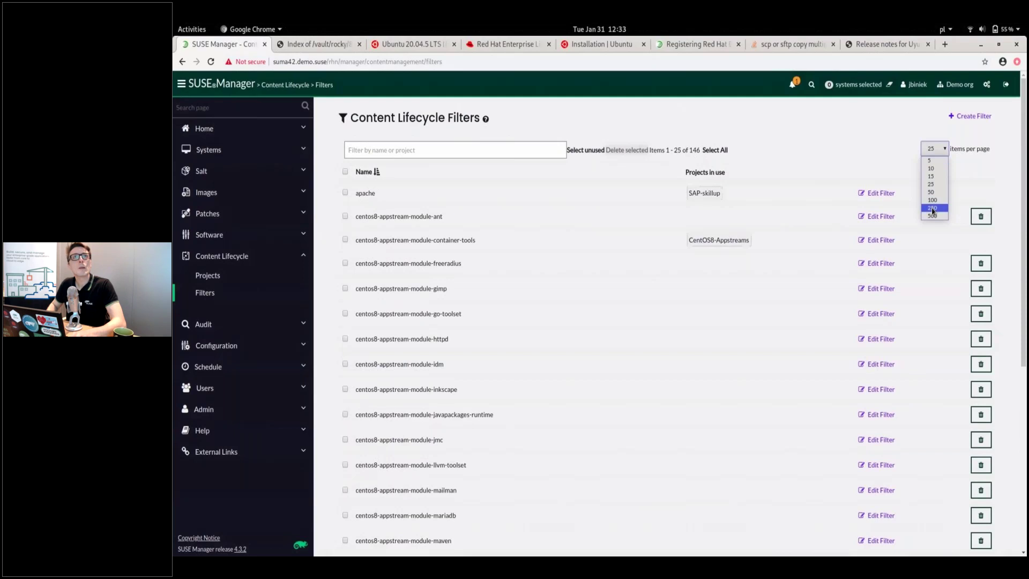
left_click(933, 208)
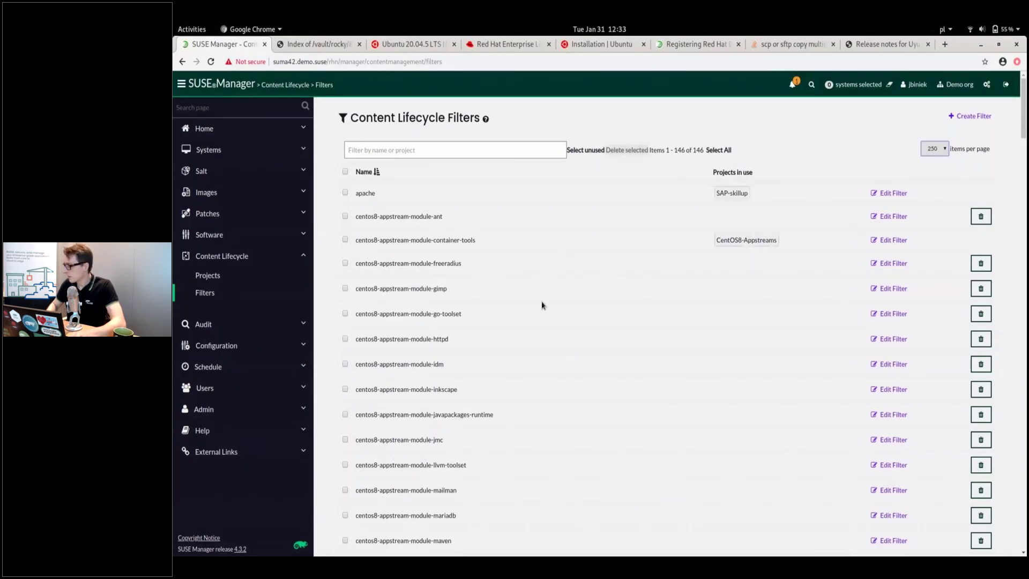
scroll(540, 317, "down", 5)
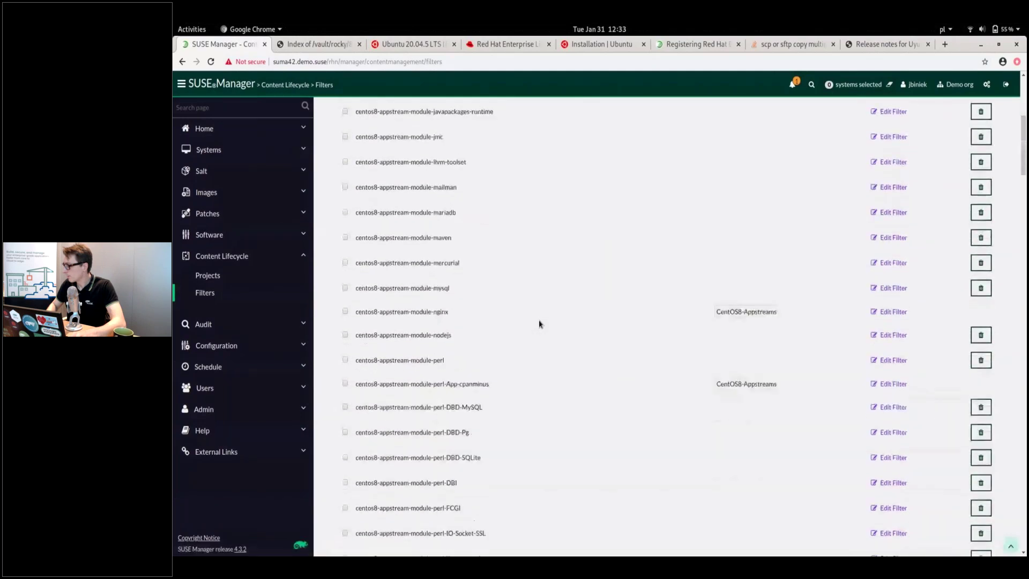
scroll(539, 324, "down", 10)
scroll(539, 324, "down", 15)
scroll(539, 324, "down", 20)
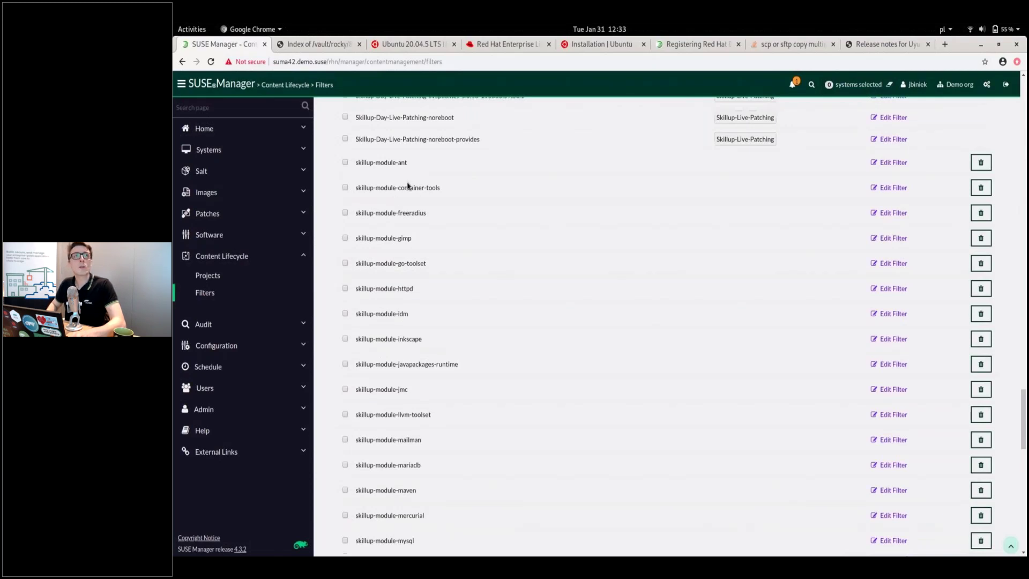
left_click(228, 257)
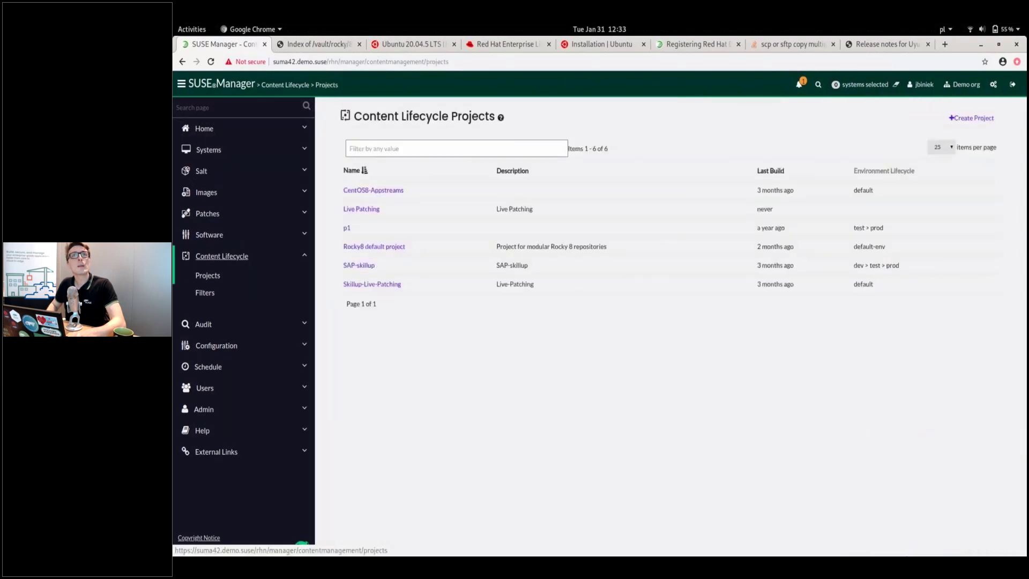
Start a new project named skillup-centos8 and copy that name.
left_click(978, 121)
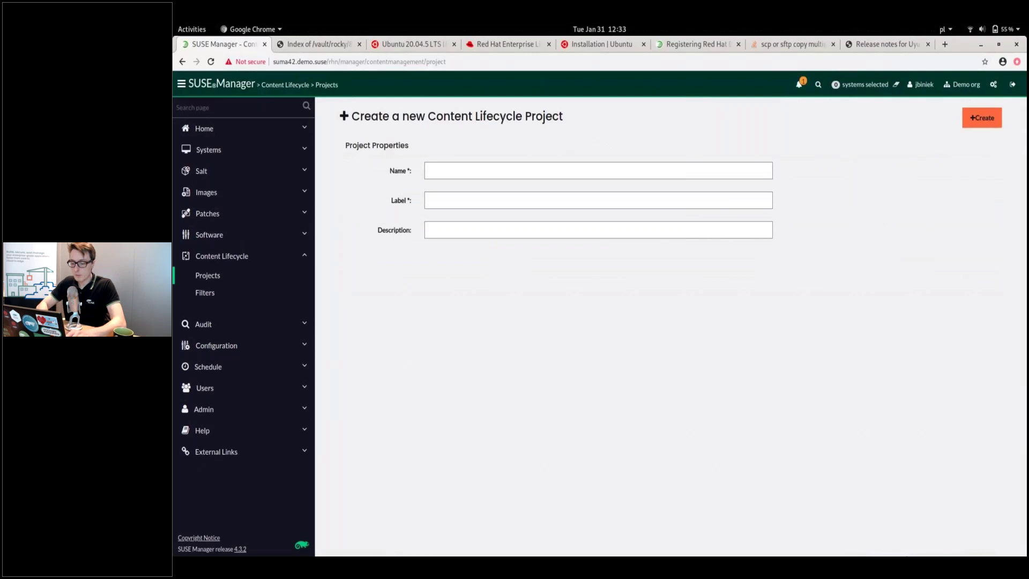
left_click(456, 170)
type("ski")
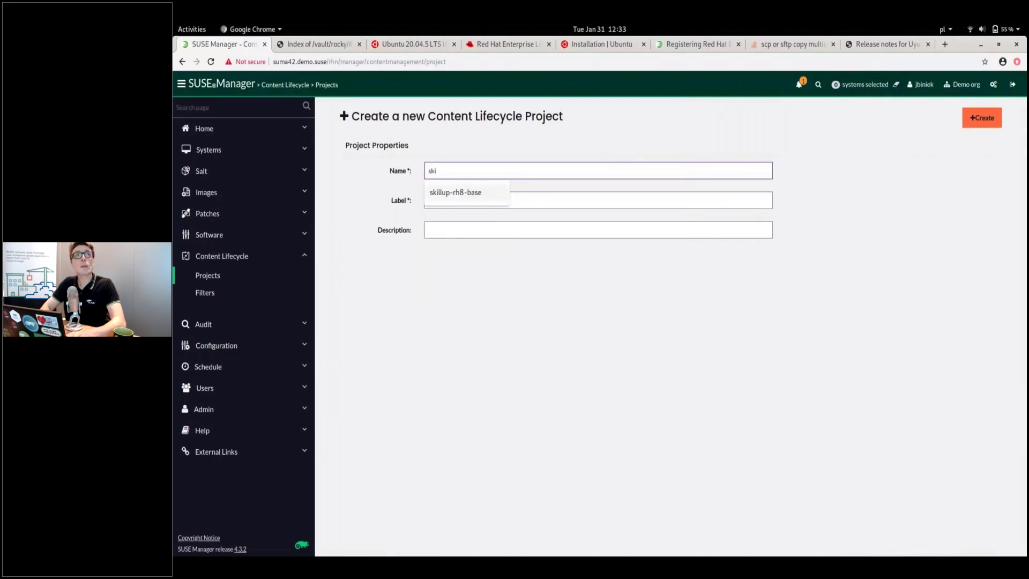
type("llup")
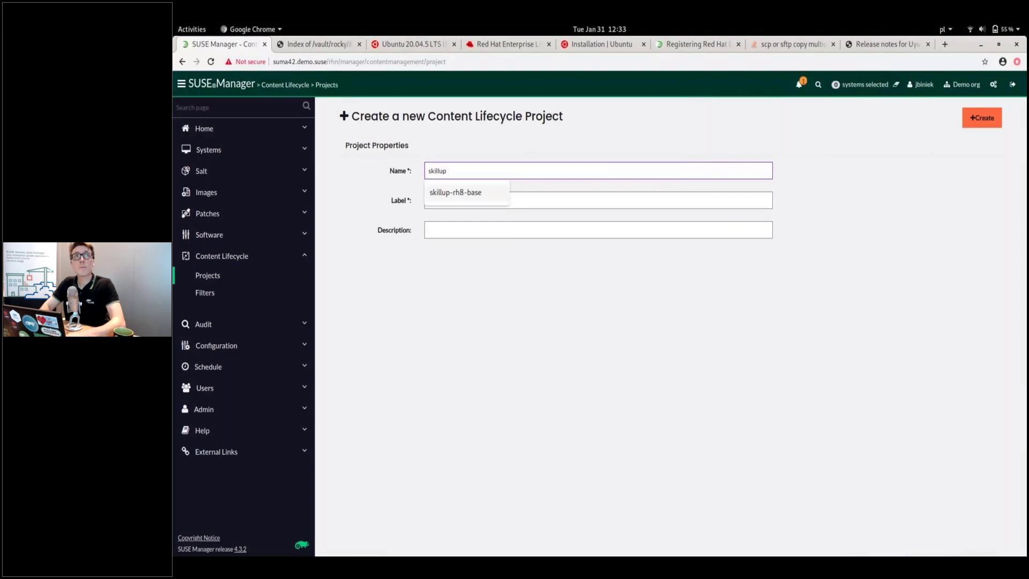
type("-")
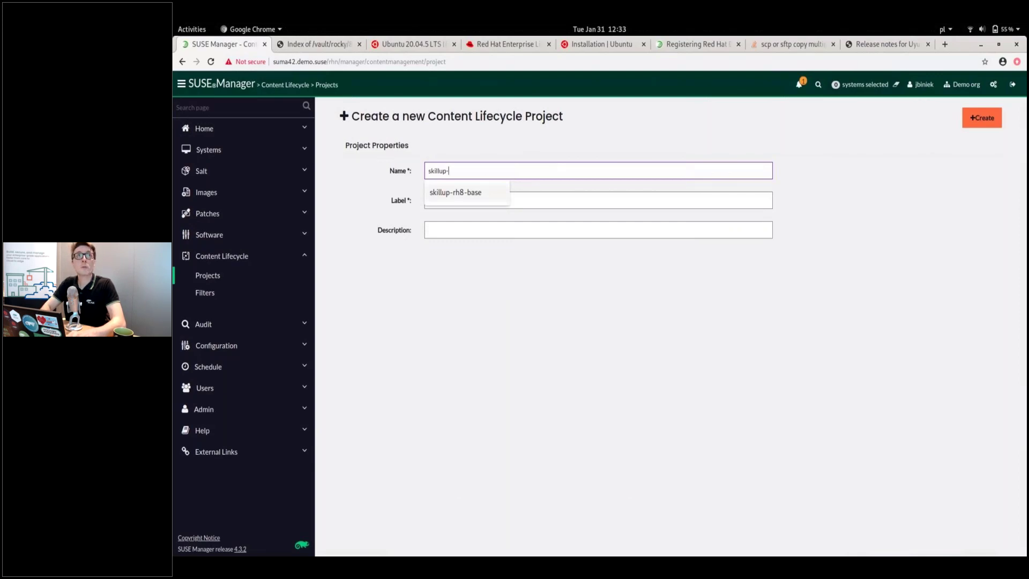
type("r")
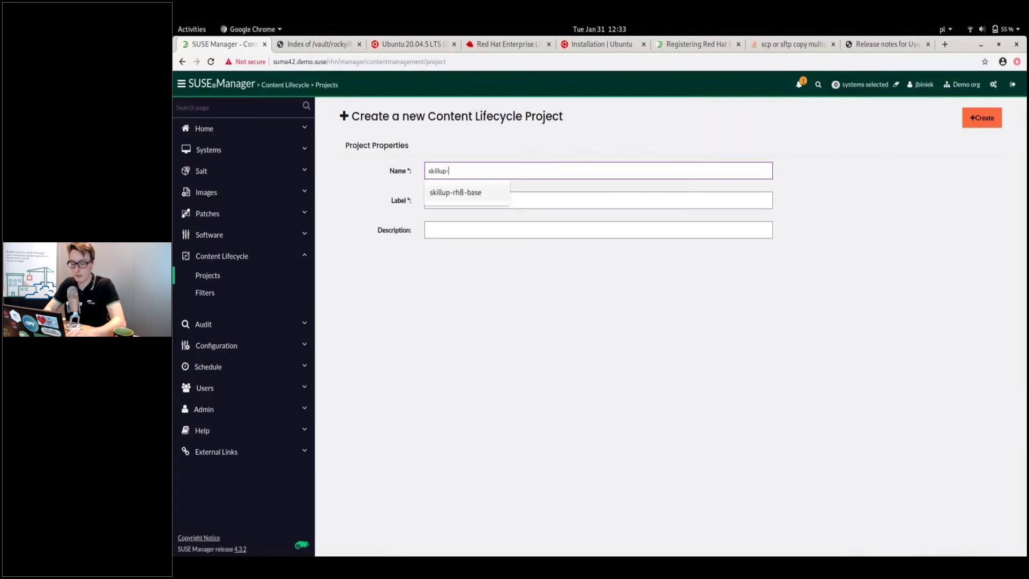
type("centos8")
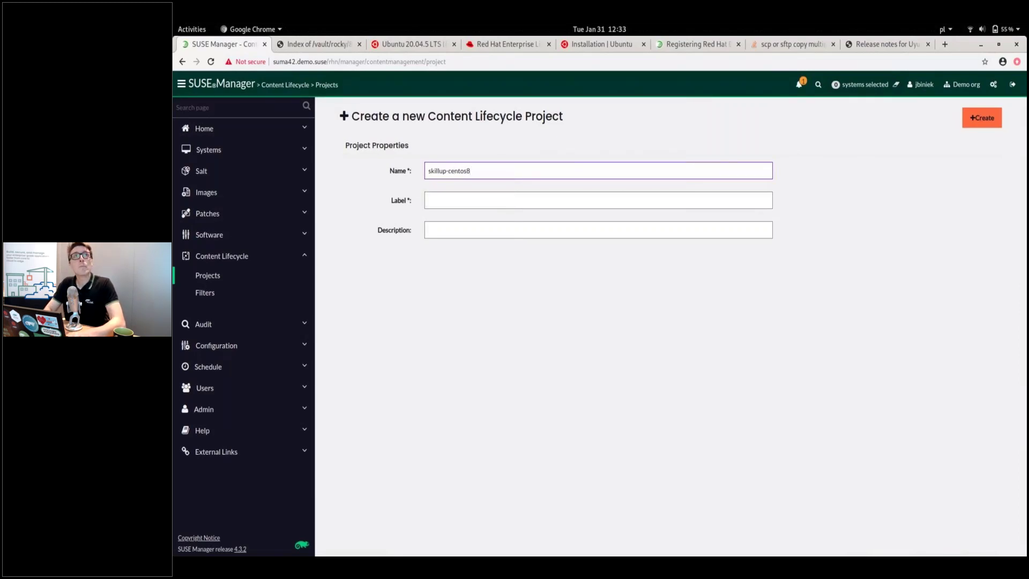
left_click(598, 200)
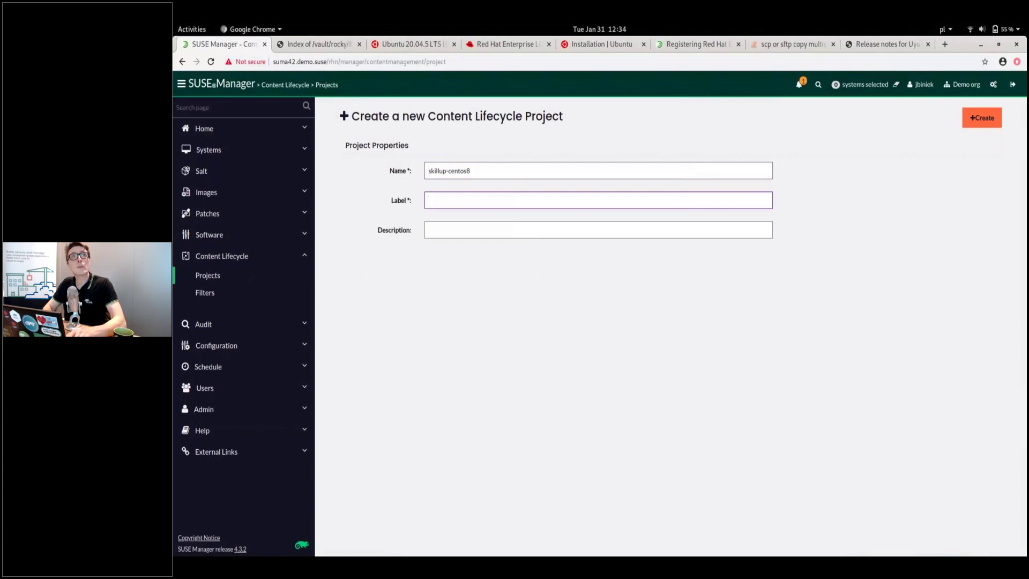
left_click(471, 170)
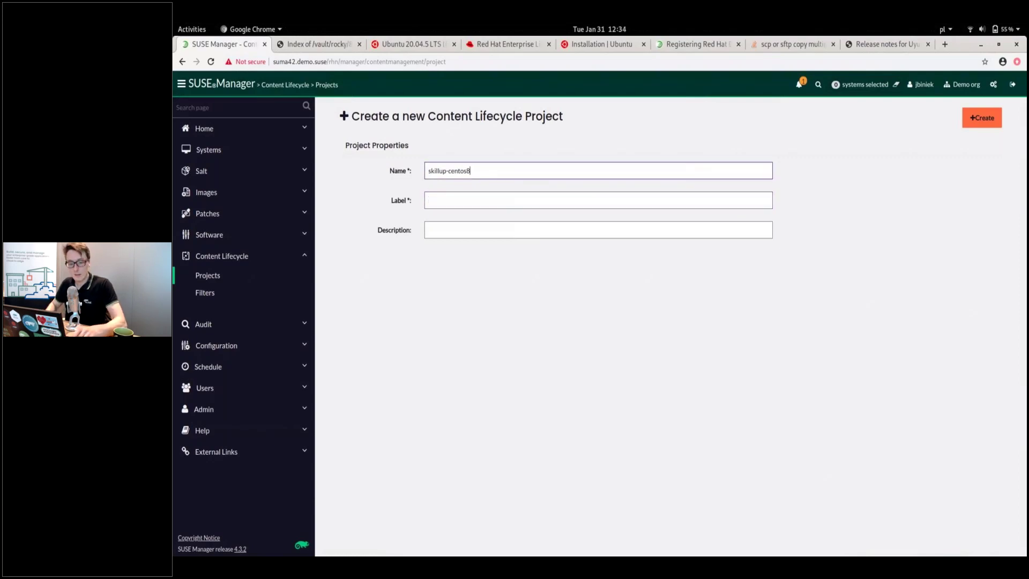
key("ctrl+a")
key("ctrl+c")
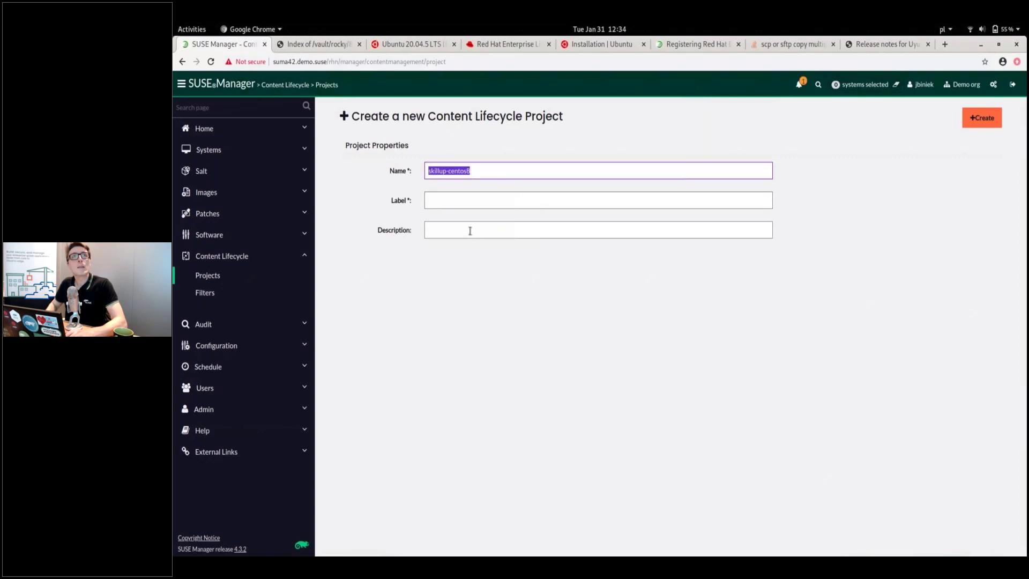
Paste skillup-centos8 into the Label and Description fields.
left_click(469, 200)
type("test")
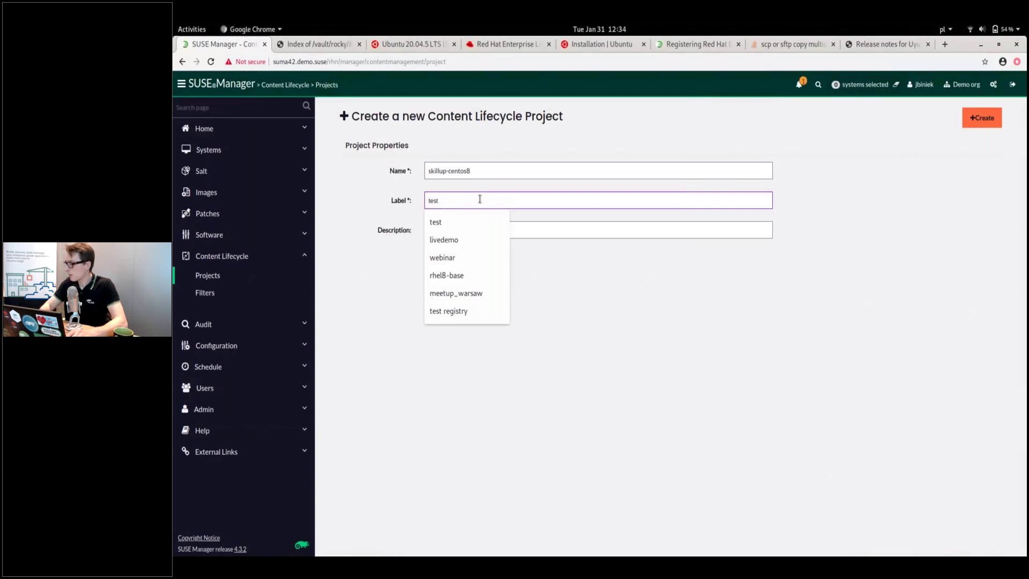
key("ctrl+a")
type("skillup-ce")
key("ctrl+a")
key("ctrl+v")
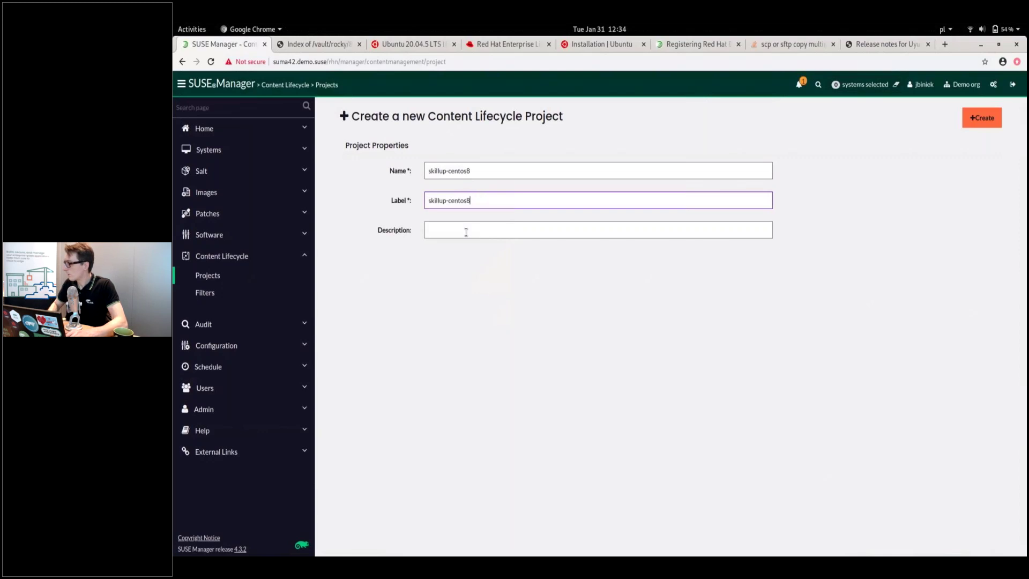
left_click(466, 232)
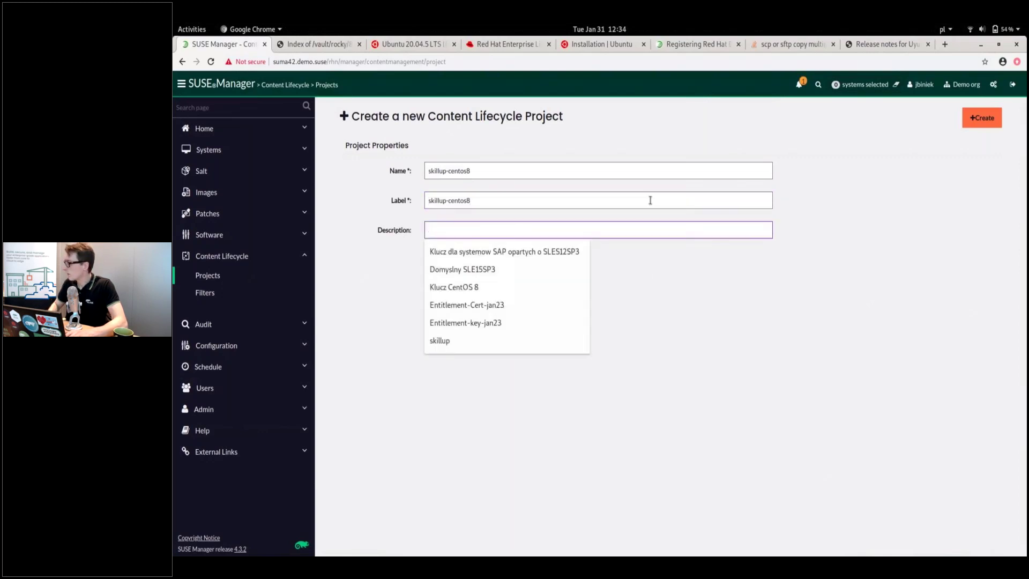
key("ctrl+v")
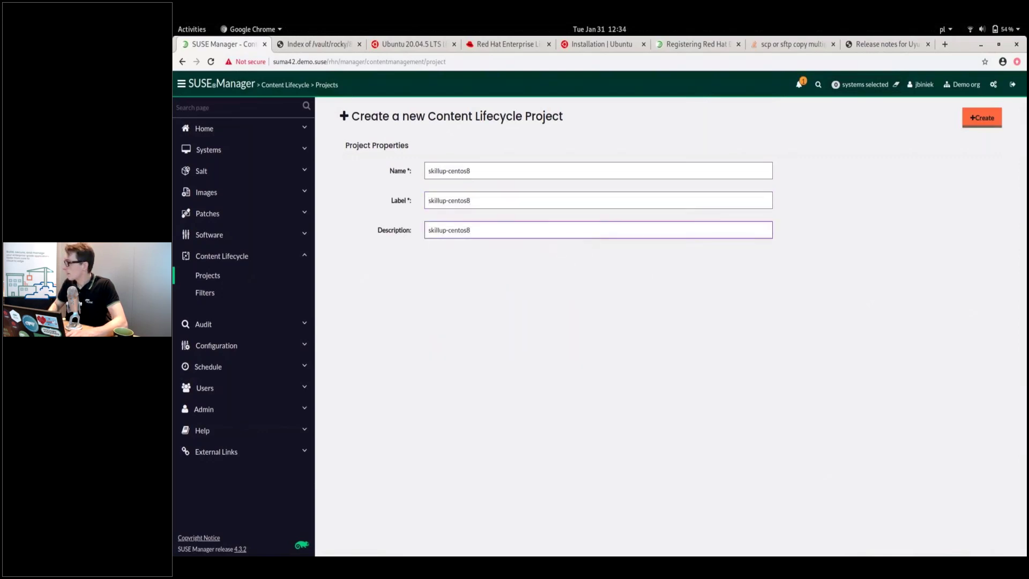
left_click(982, 117)
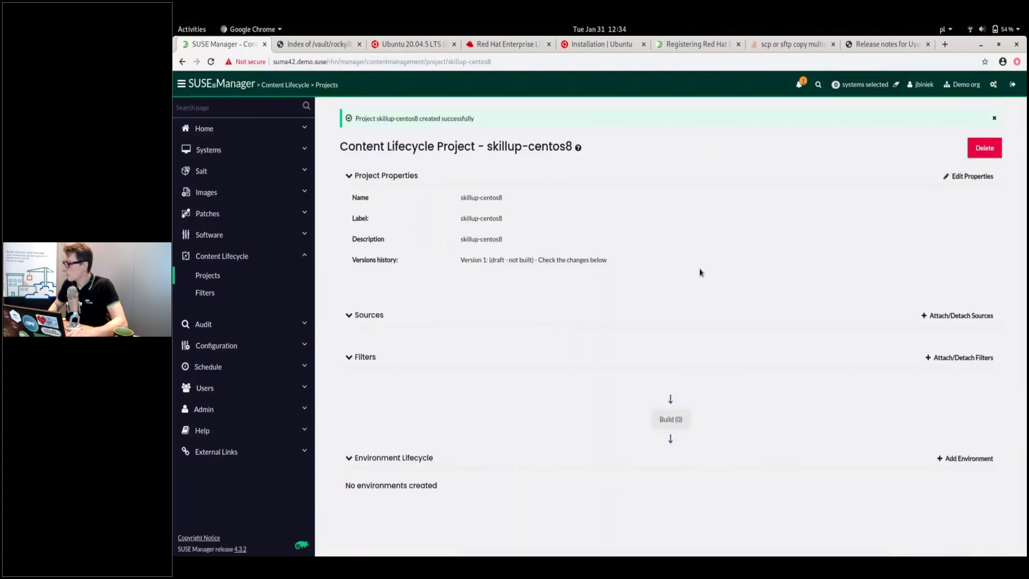
left_click(359, 316)
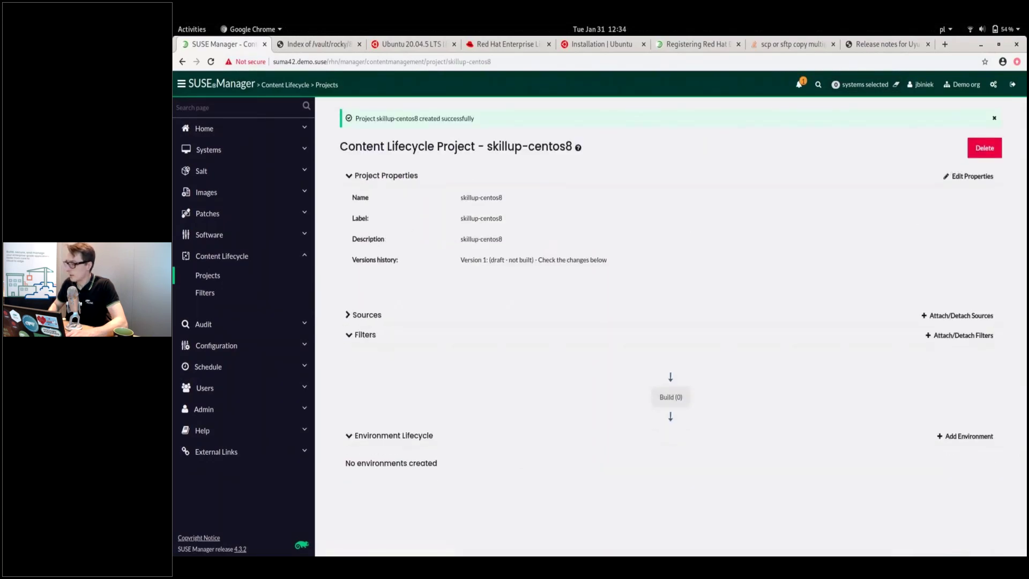
left_click(403, 316)
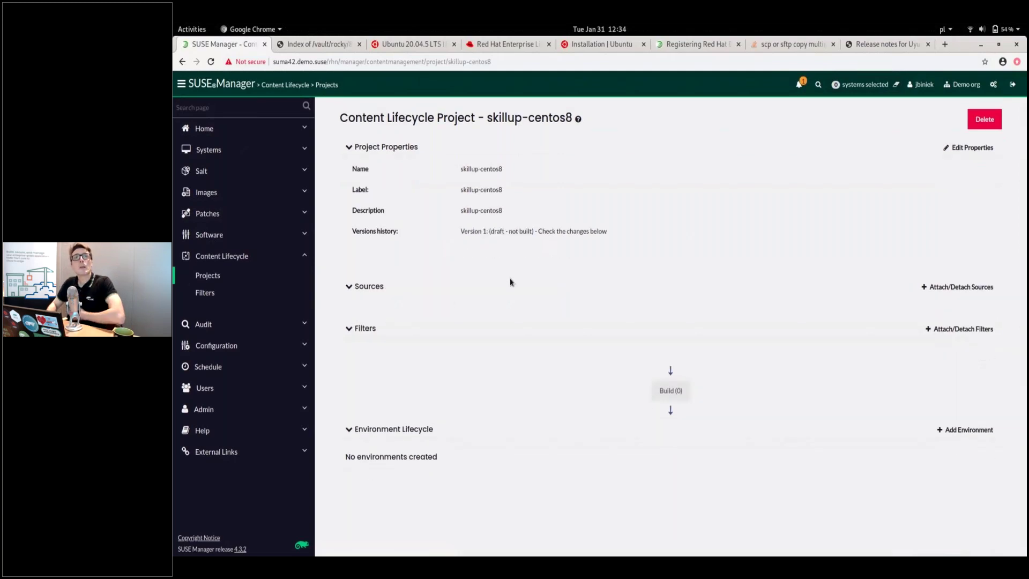
left_click(960, 287)
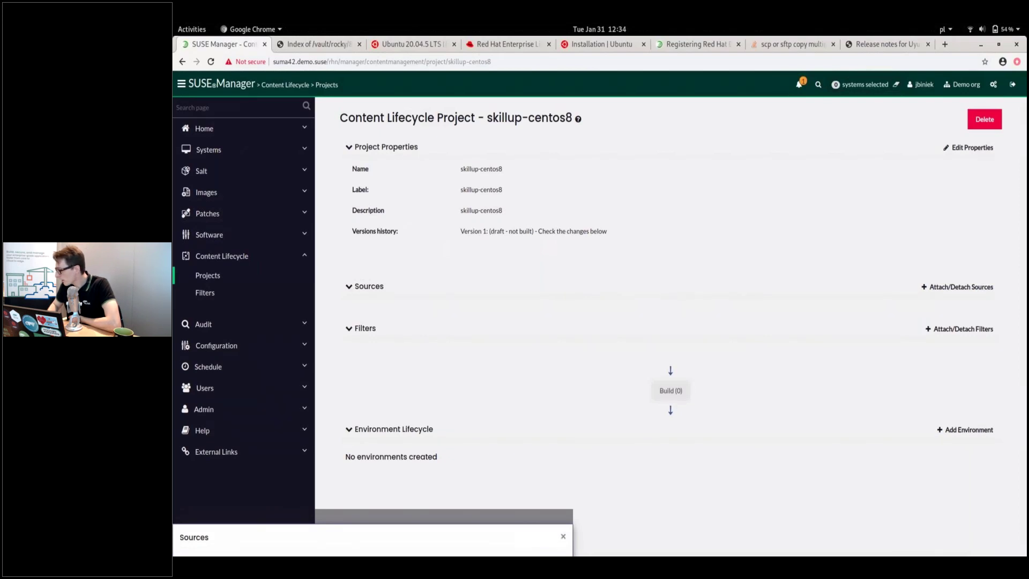
left_click(516, 454)
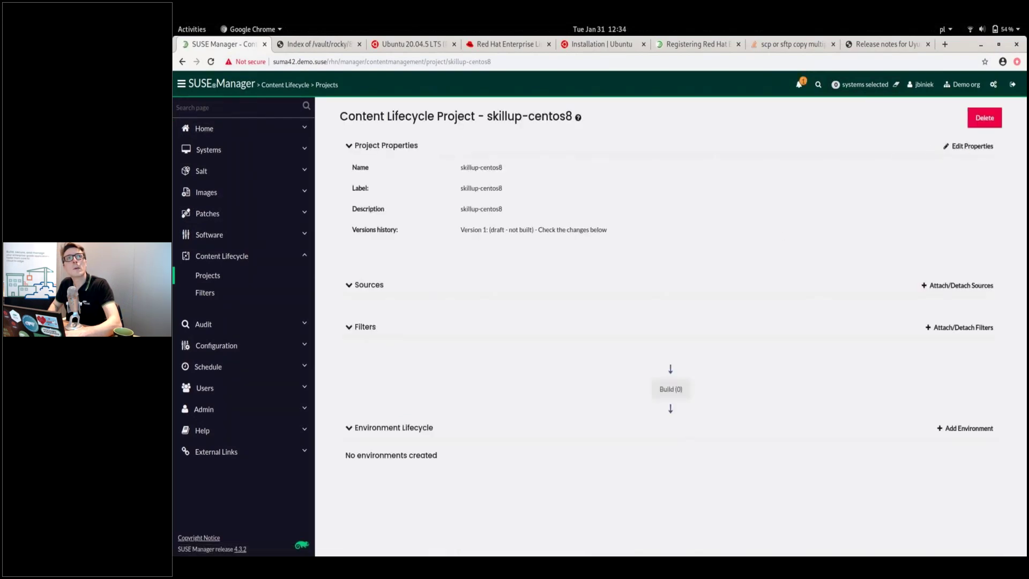
left_click(935, 287)
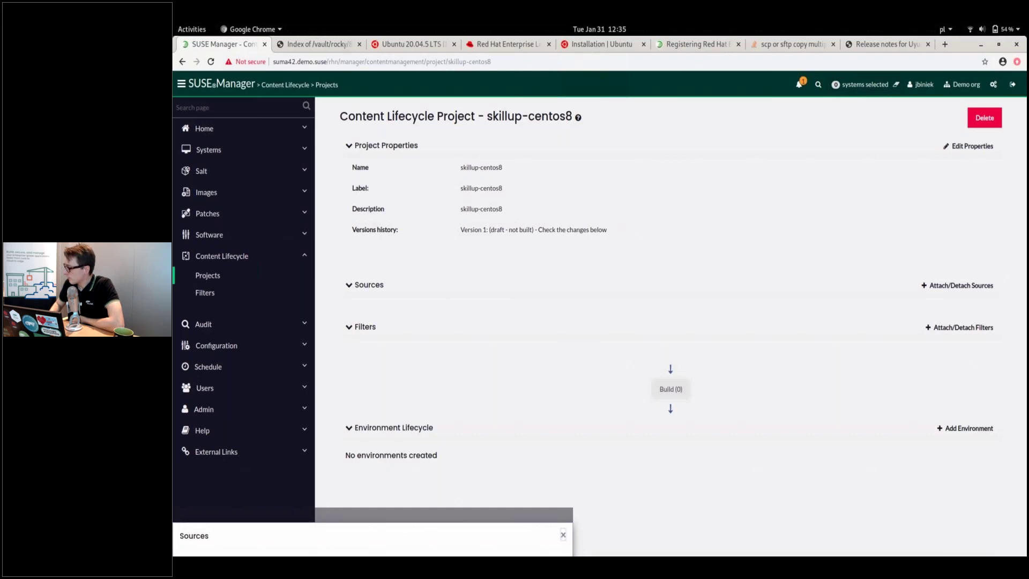
left_click(563, 536)
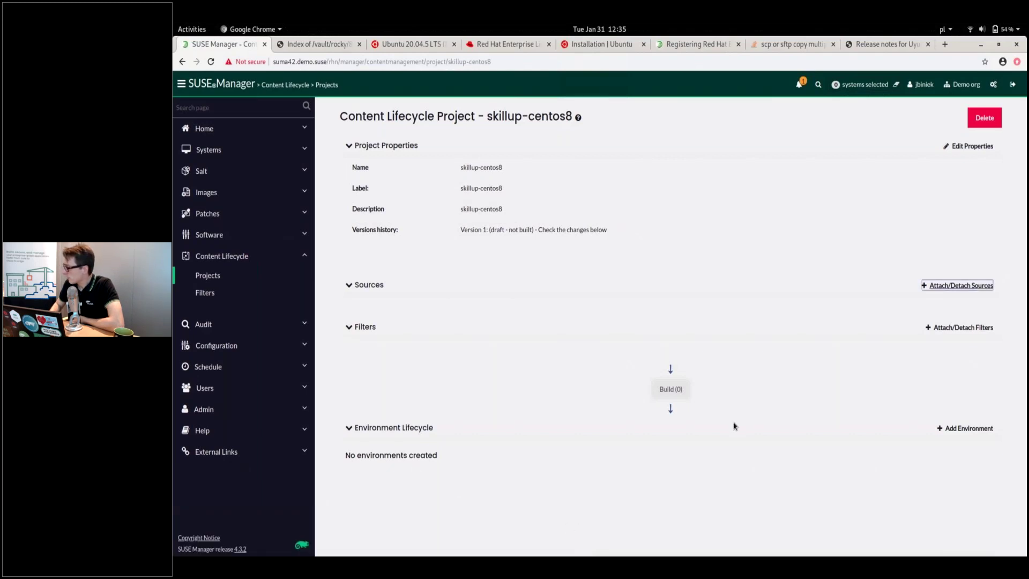
left_click(558, 383)
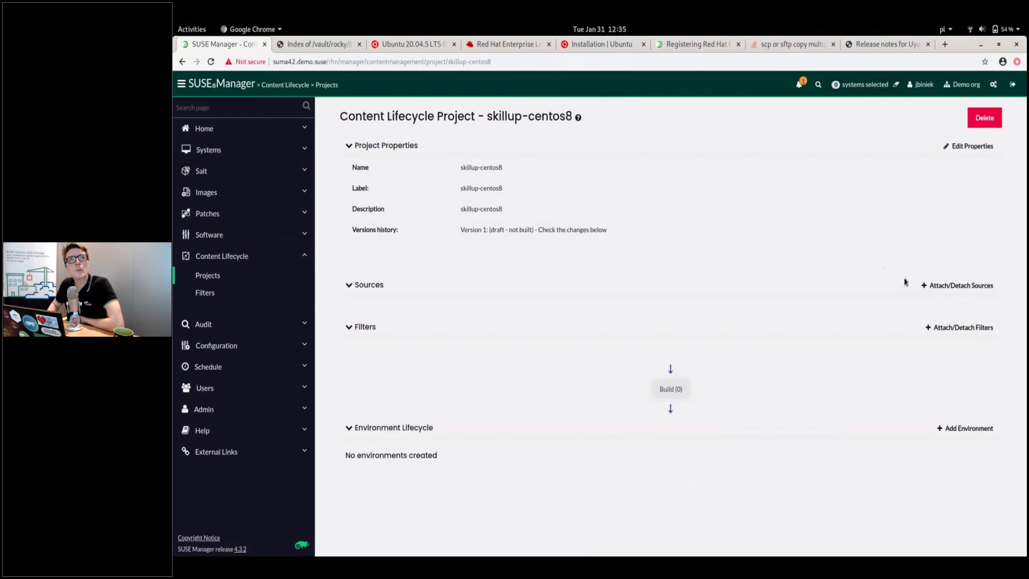
left_click(949, 288)
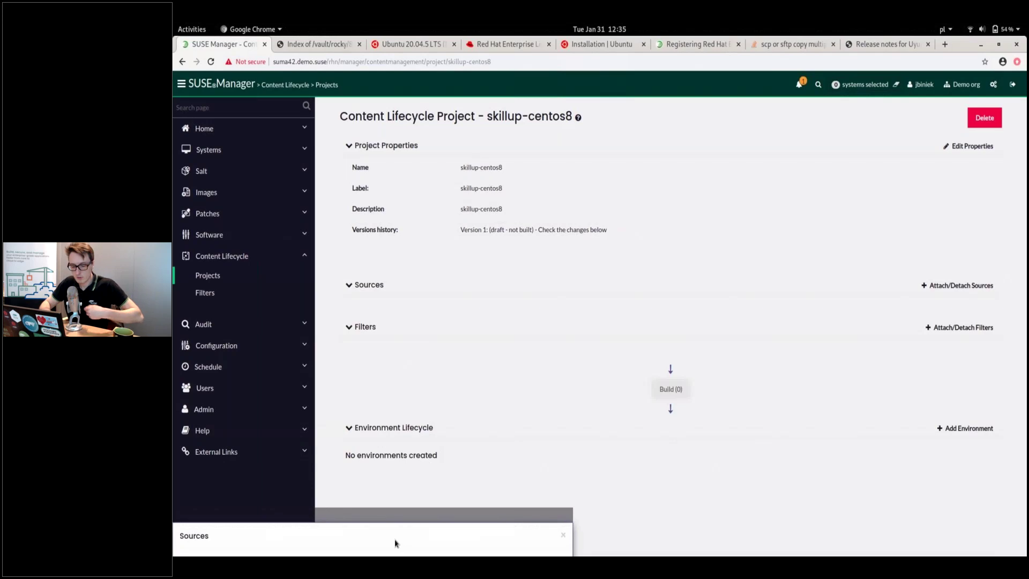
left_click_drag(416, 455, 384, 538)
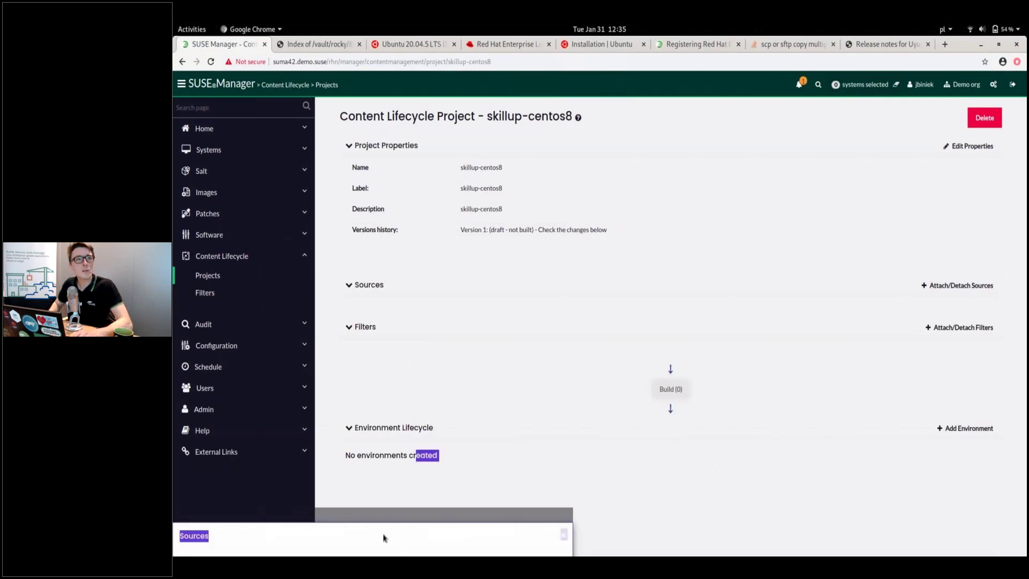
left_click(300, 527)
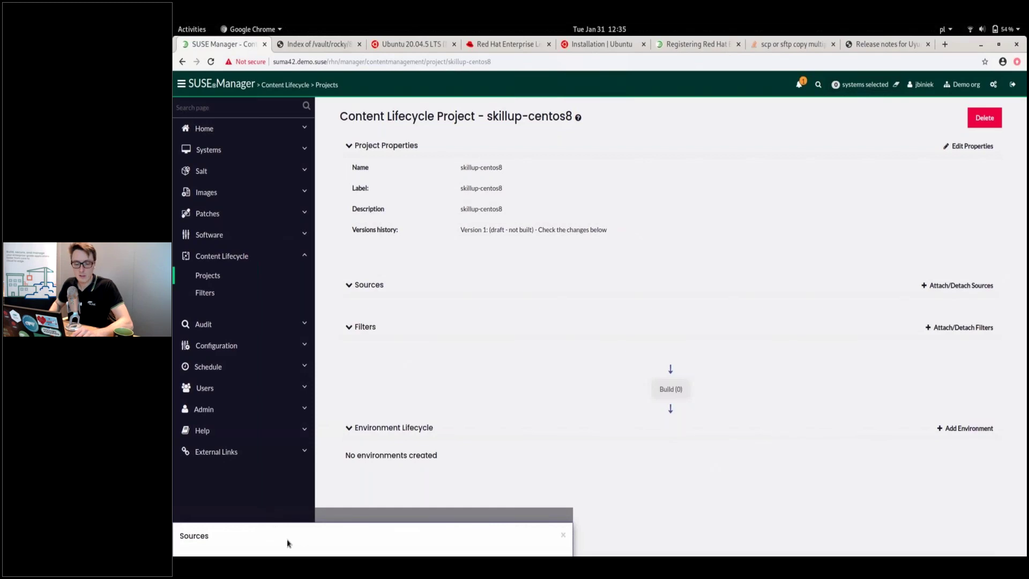
left_click_drag(361, 512, 434, 487)
left_click(434, 487)
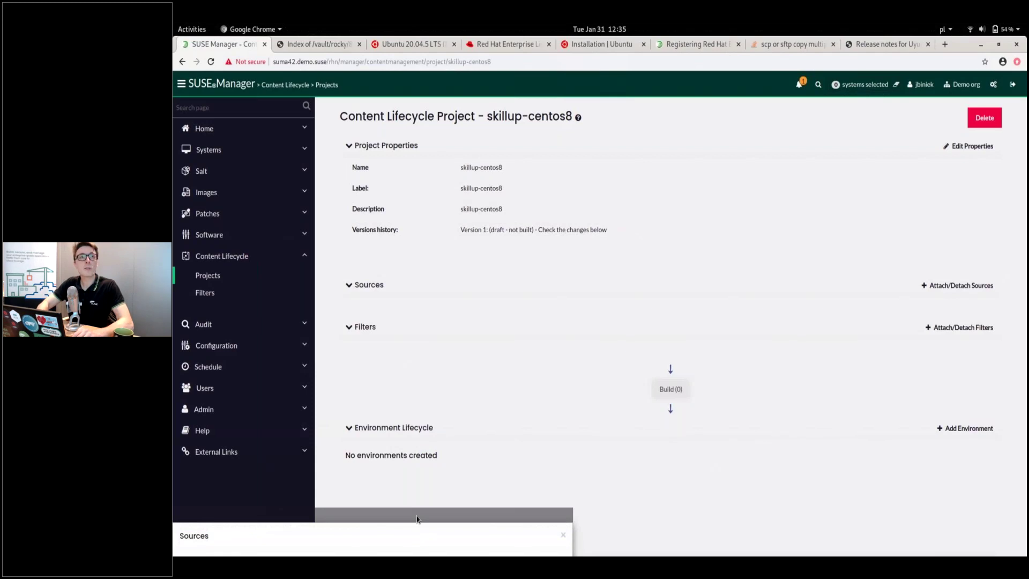
Keep Channel as the source type and choose centos8 for x86_64 as base channel.
key("ctrl+minus")
key("ctrl+minus")
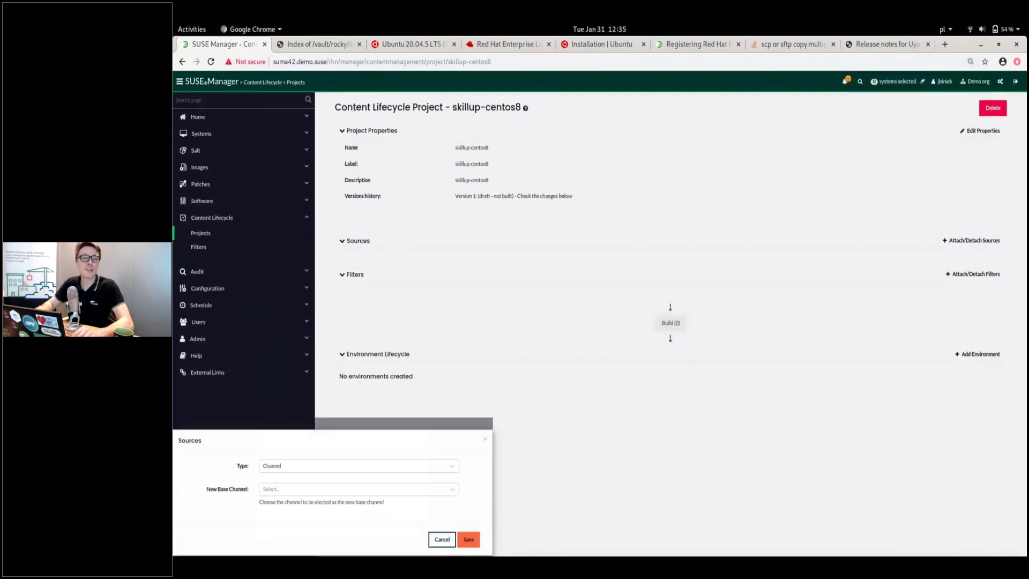
key("ctrl+minus")
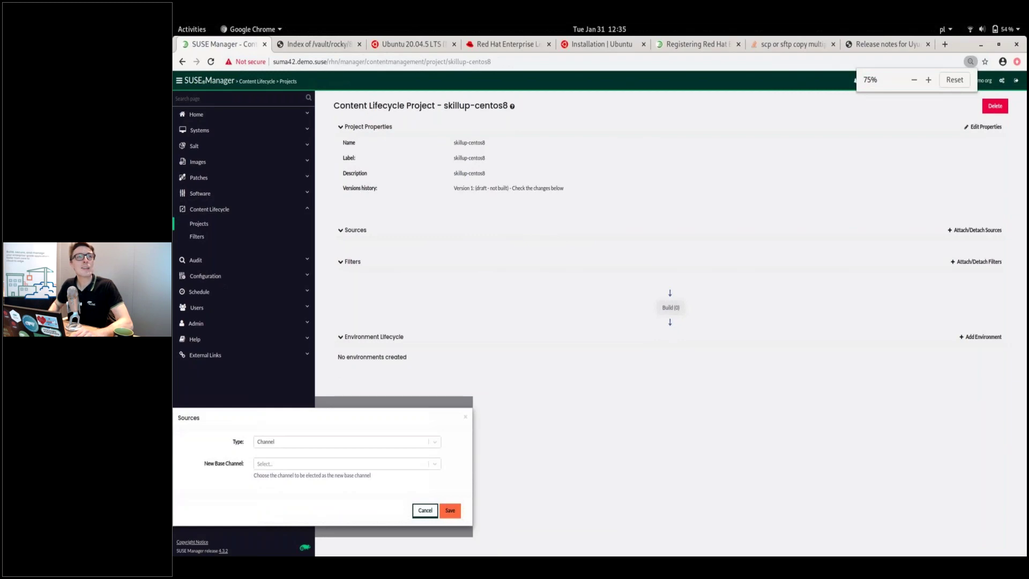
left_click(344, 442)
key("Escape")
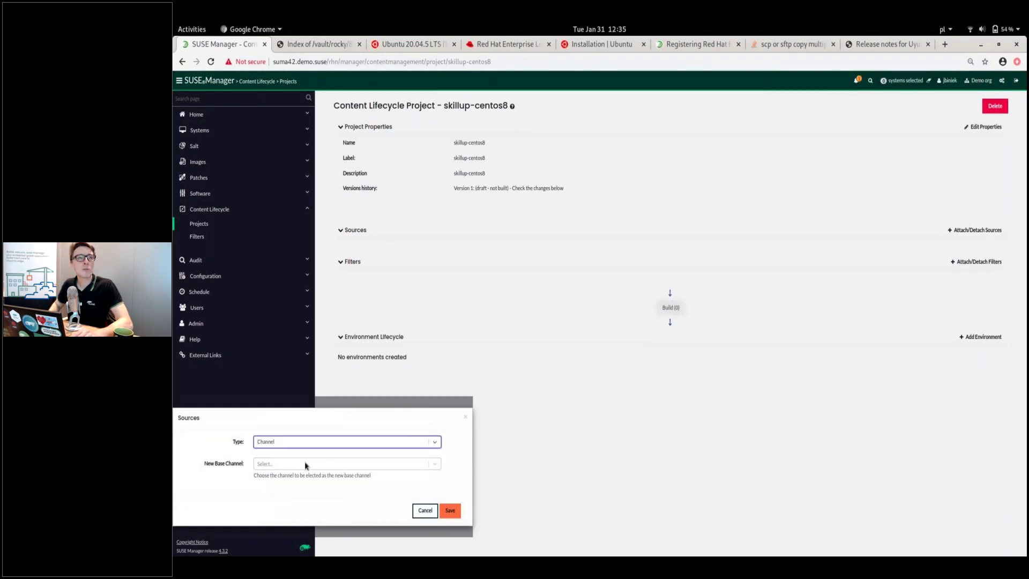
left_click(325, 464)
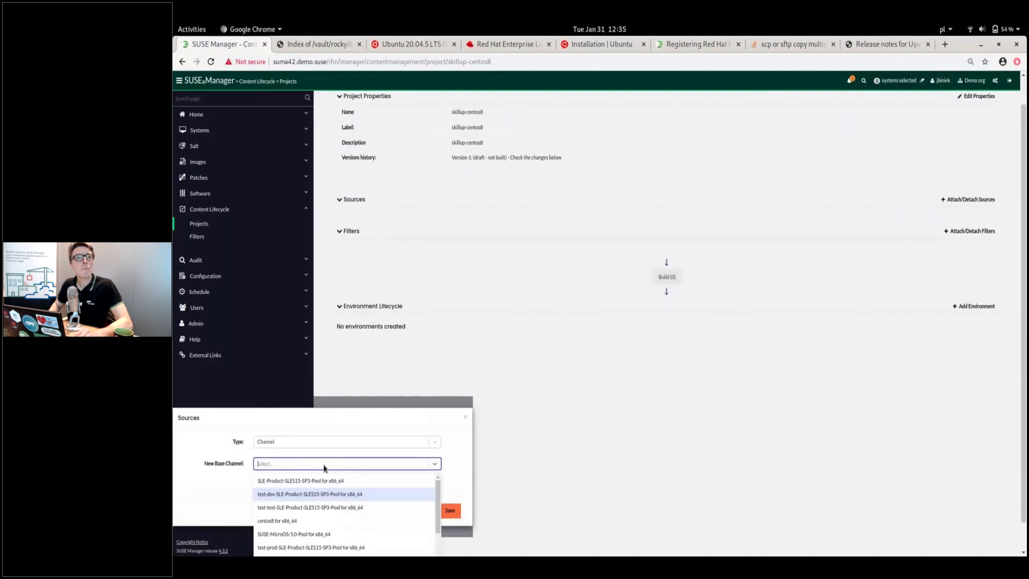
left_click(297, 521)
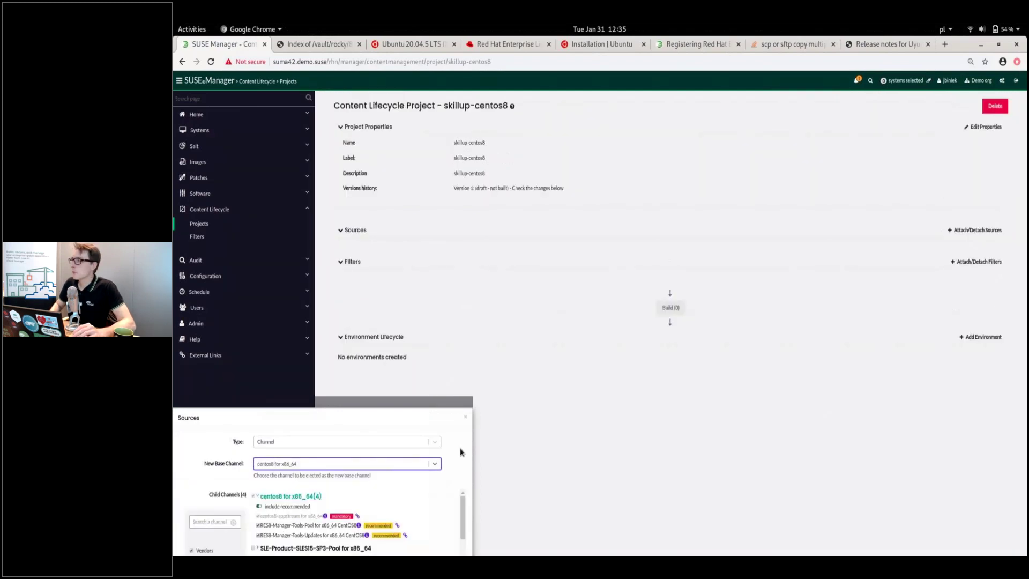
Reconfirm centos8 for x86_64 as base channel and readjust the page zoom.
left_click(422, 468)
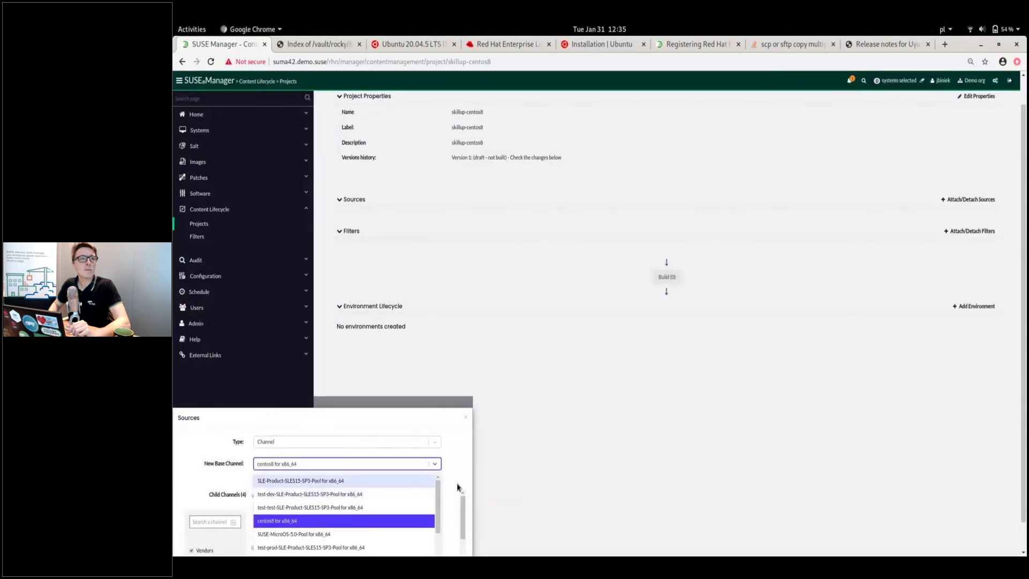
scroll(457, 486, "down", 1)
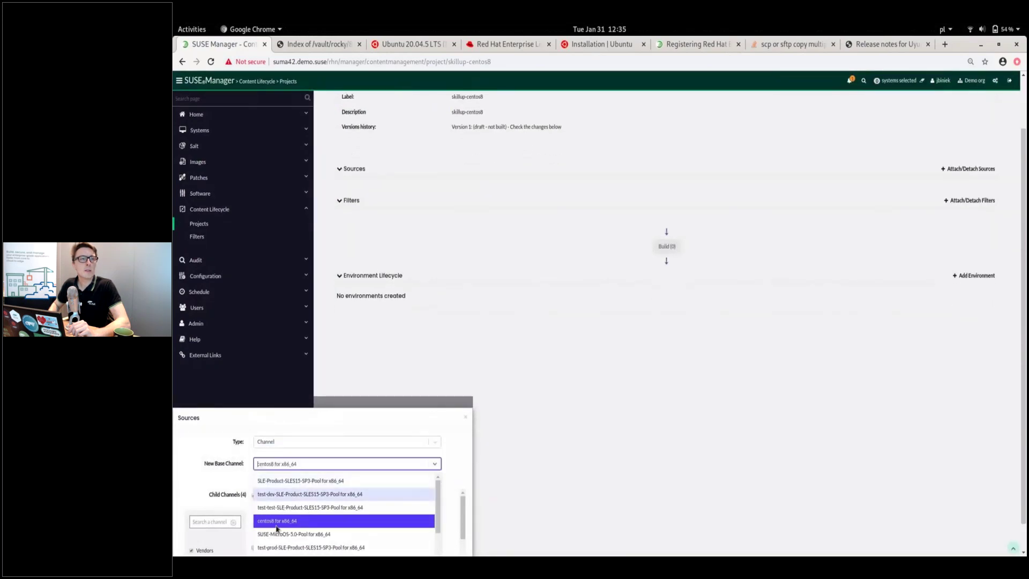
left_click(278, 522)
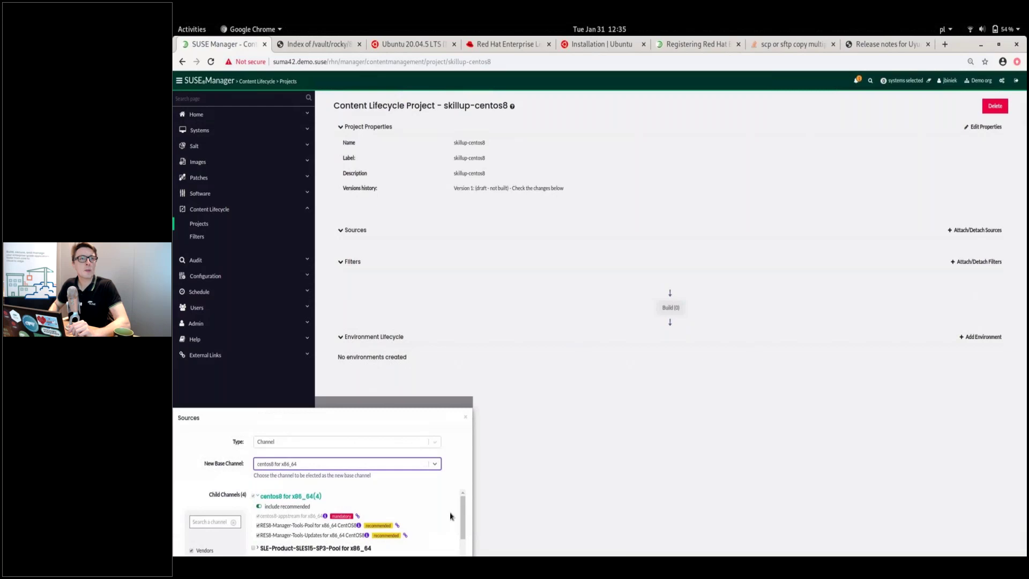
mouse_move(462, 509)
left_mouse_down()
mouse_move(462, 536)
mouse_move(465, 500)
left_mouse_up()
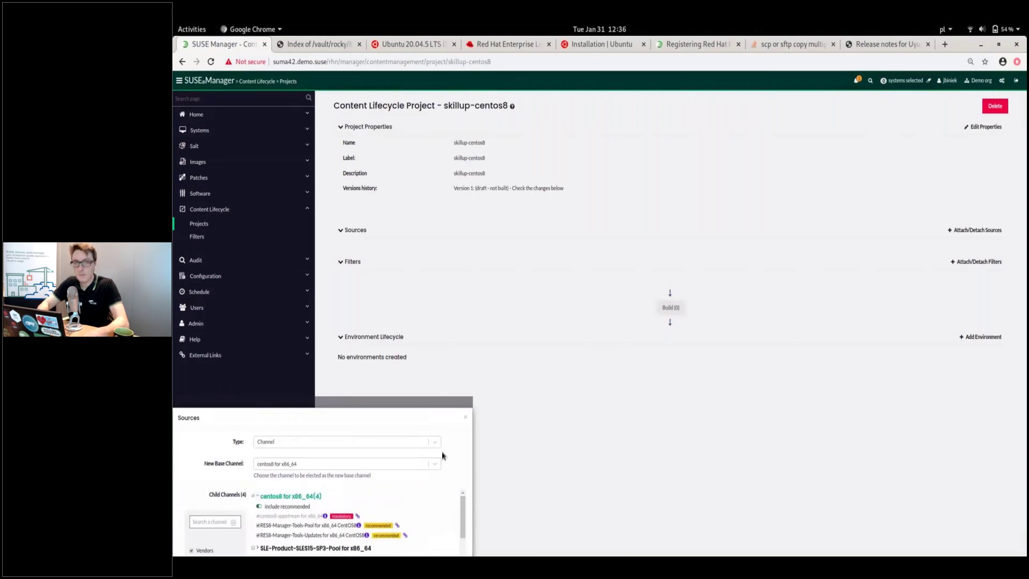
key("ctrl+plus")
key("ctrl+minus")
key("ctrl+minus")
key("ctrl+minus")
key("ctrl+minus")
key("ctrl+minus")
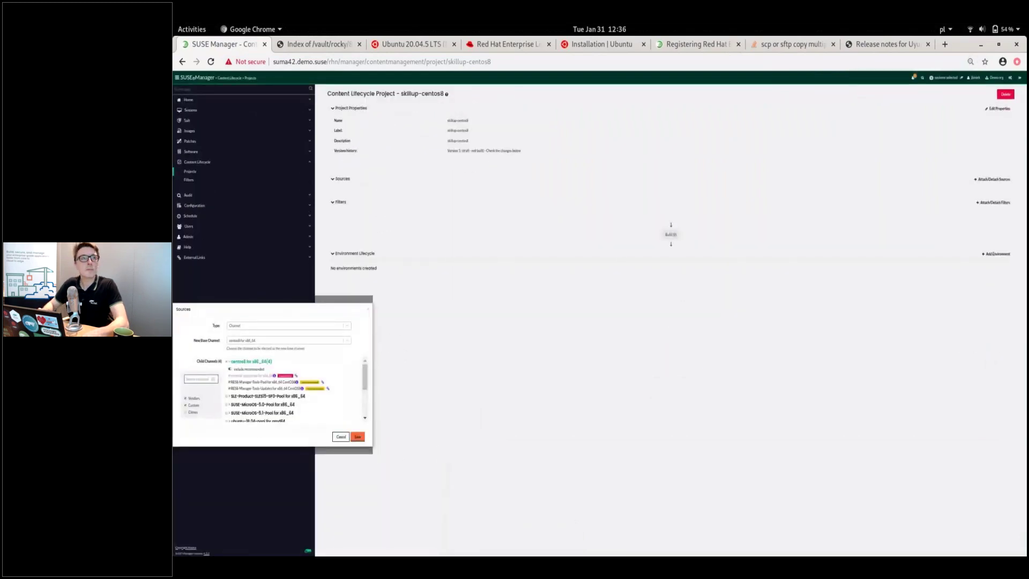
key("ctrl+plus")
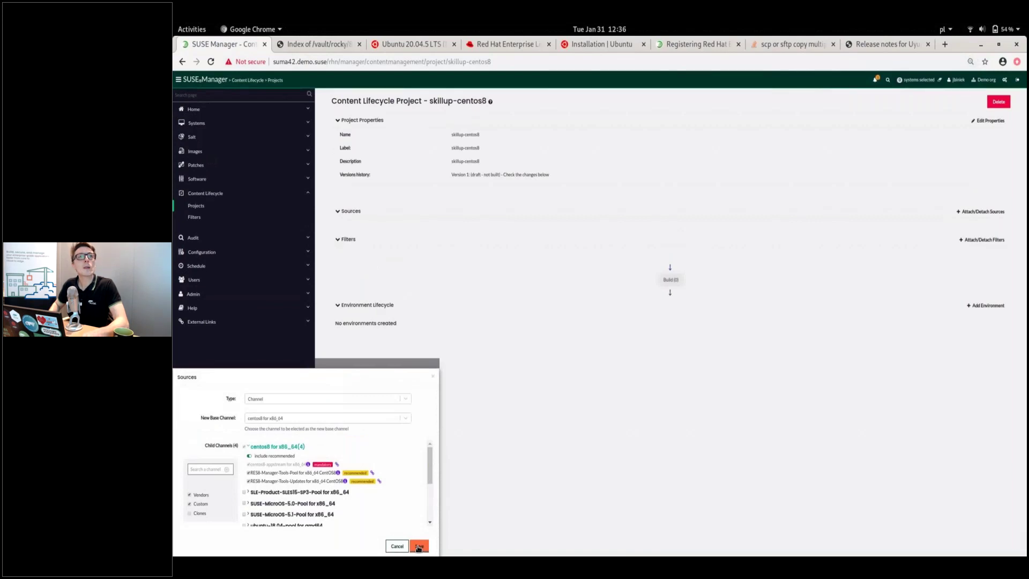
Save the centos8 sources and mark the skillup-module-javapackages-runtime and skillup-module-redis filters.
left_click(419, 546)
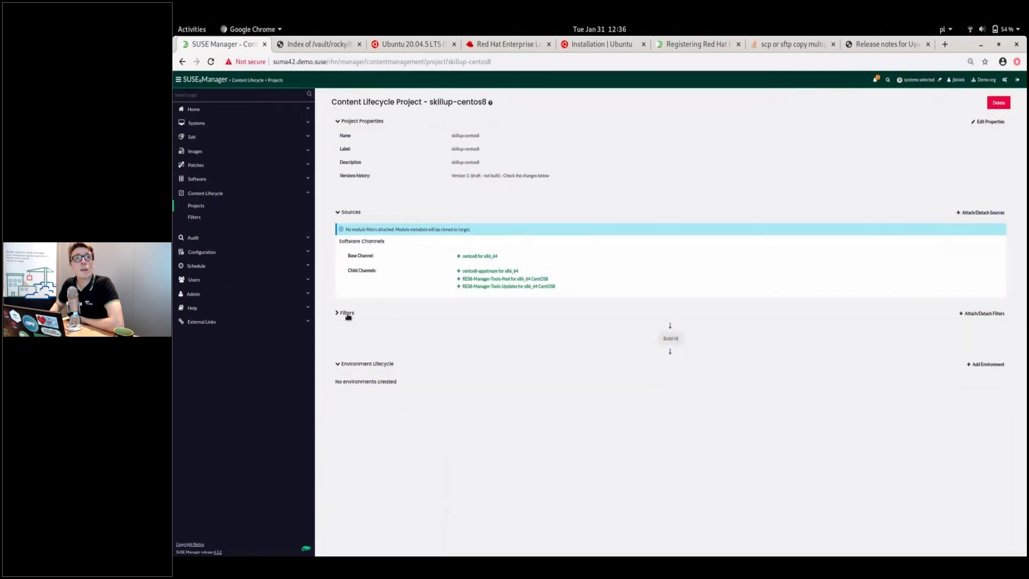
left_click(984, 313)
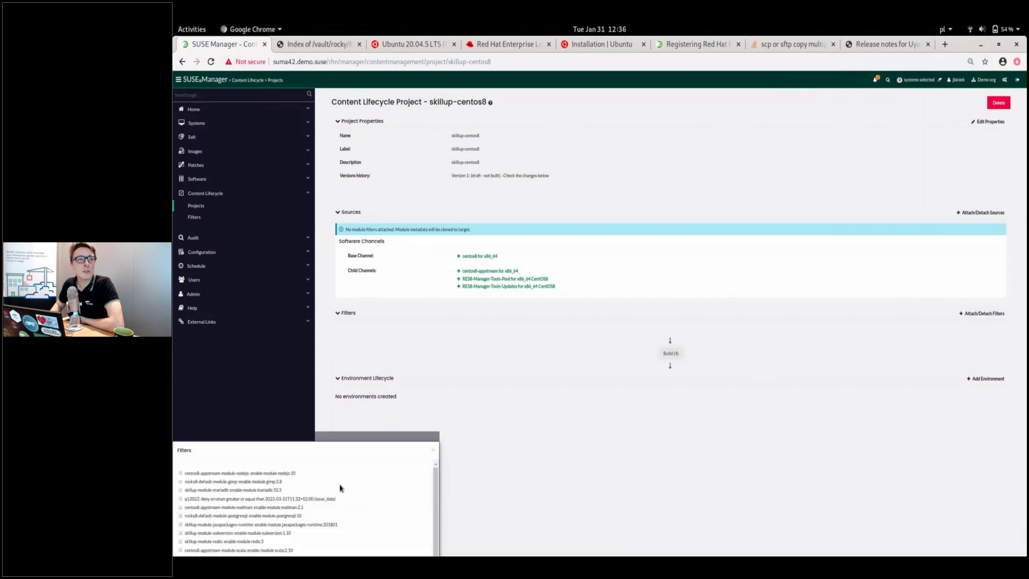
scroll(343, 494, "down", 3)
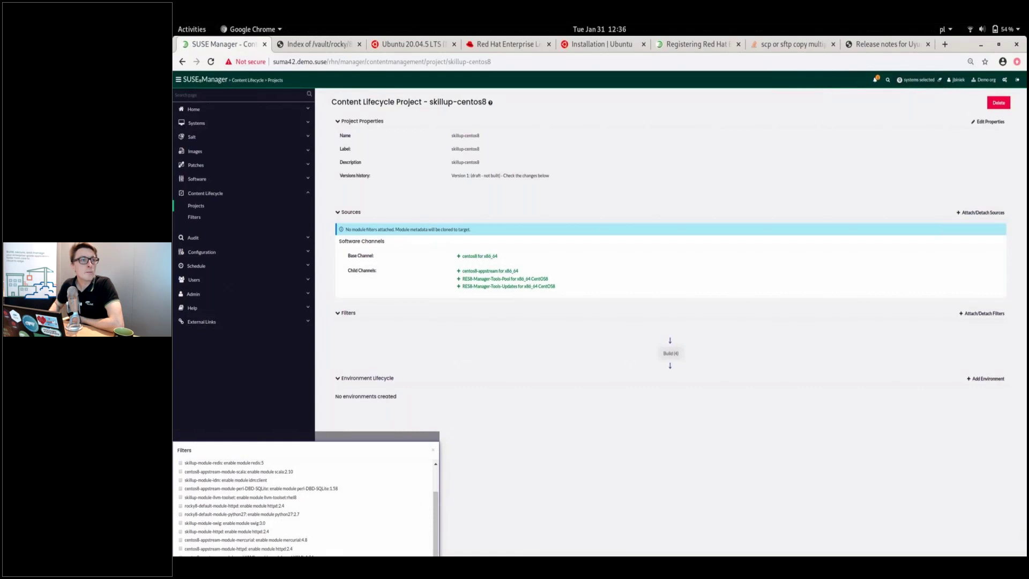
scroll(193, 515, "up", 3)
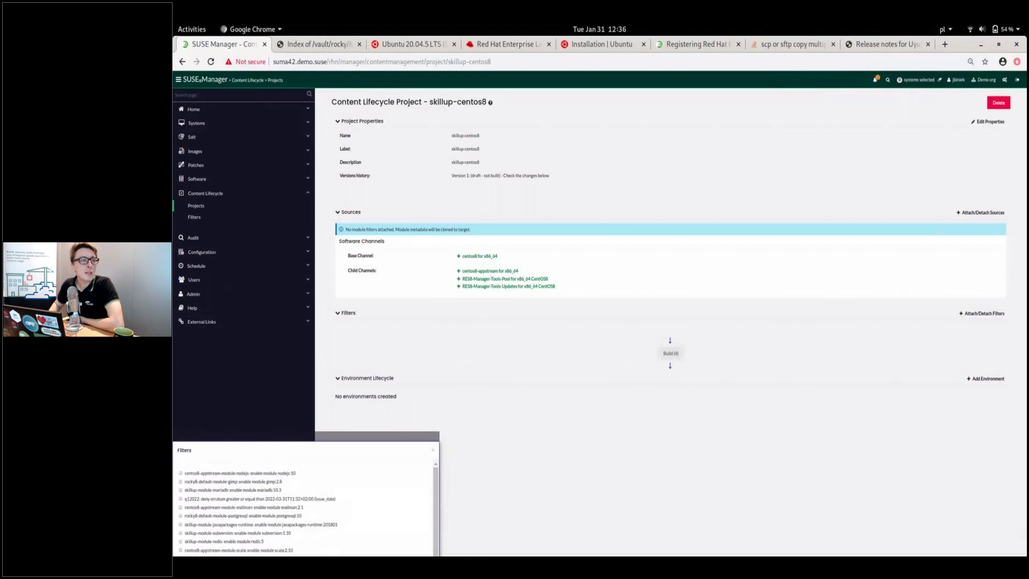
left_click(180, 524)
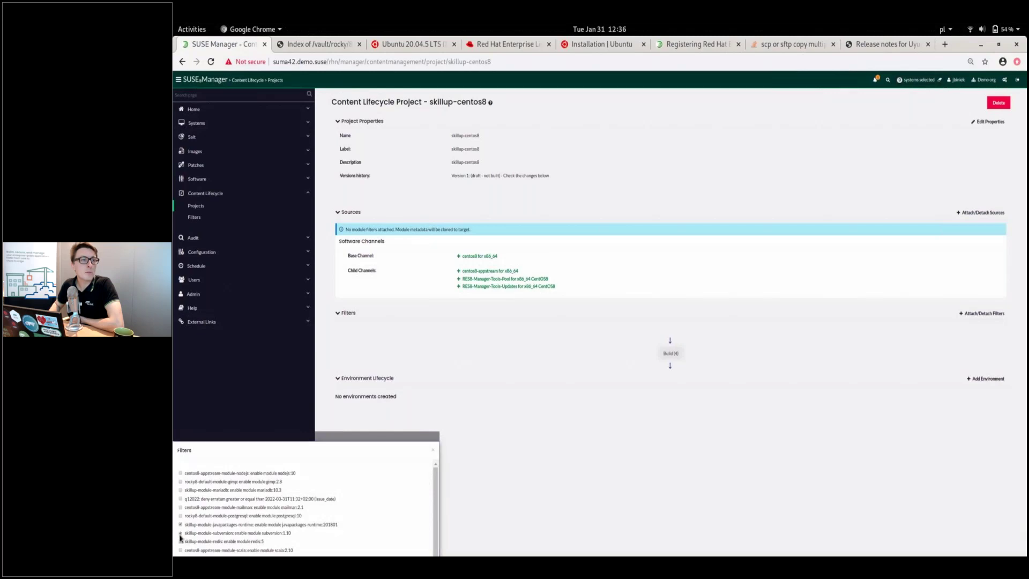
left_click(180, 542)
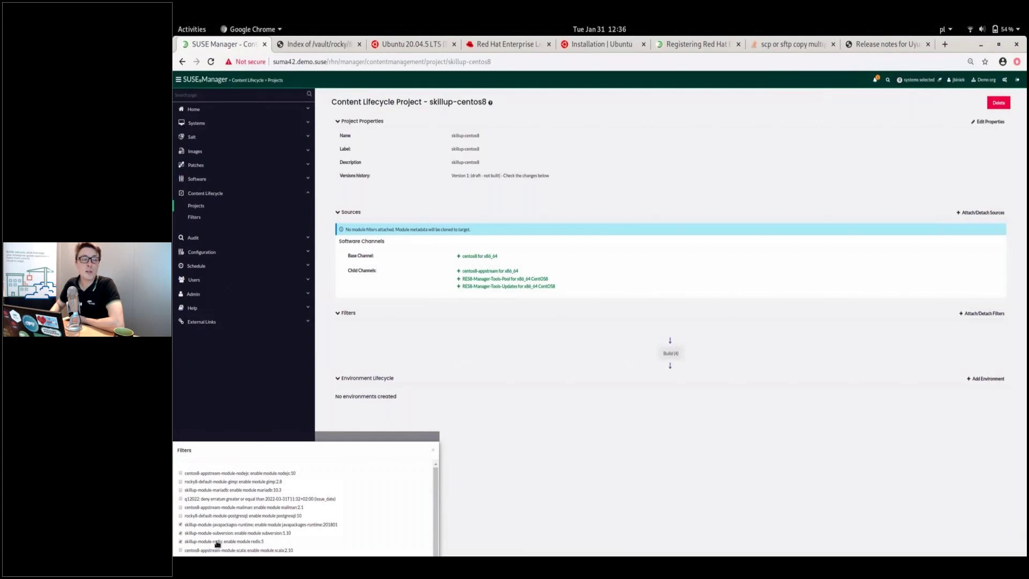
Mark the skillup-module idm, llvm-toolset, swig, httpd and go-toolset filters.
scroll(226, 537, "down", 2)
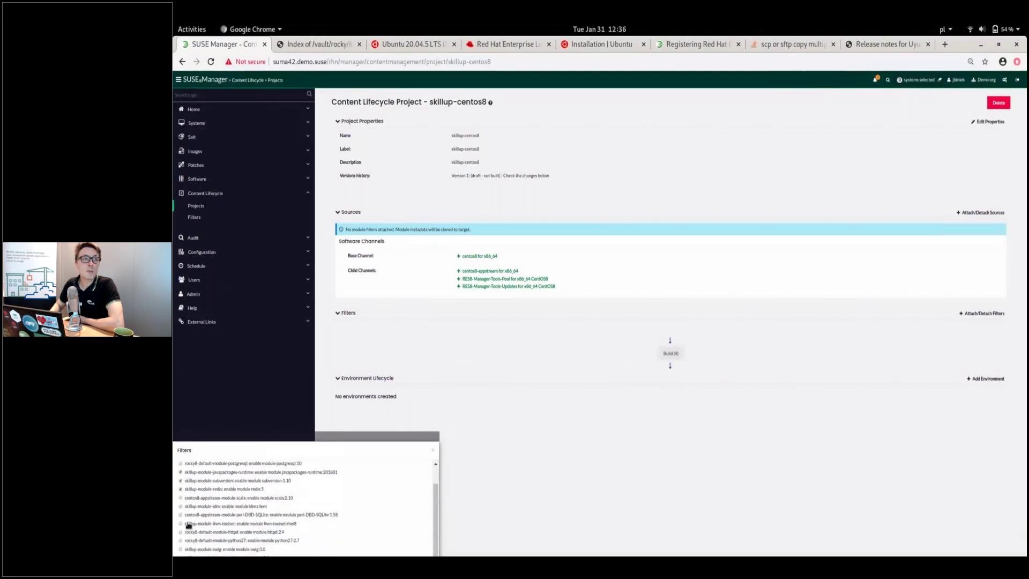
left_click(180, 507)
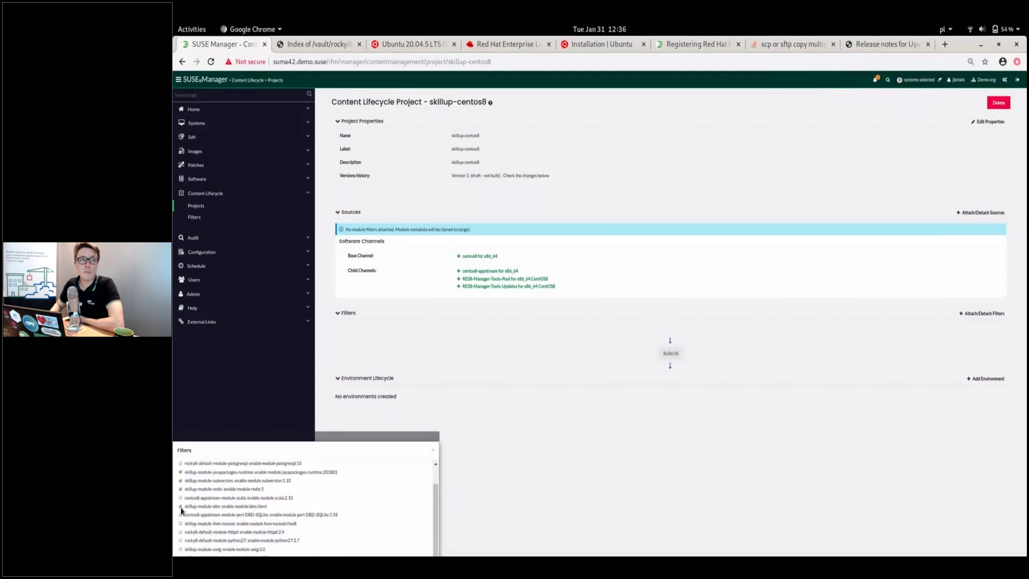
left_click(180, 523)
left_click(181, 549)
scroll(292, 523, "down", 2)
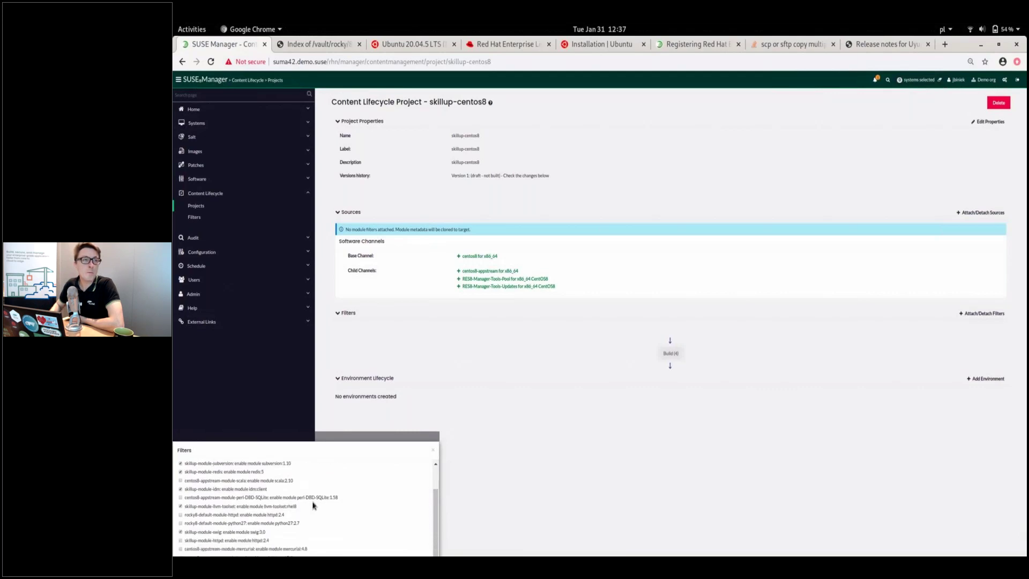
left_click(181, 506)
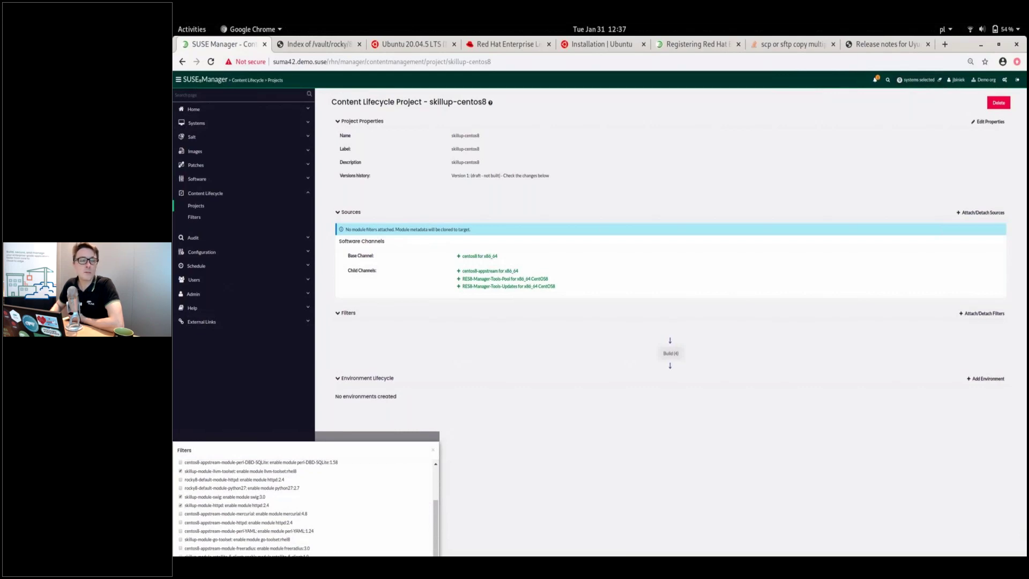
left_click(181, 540)
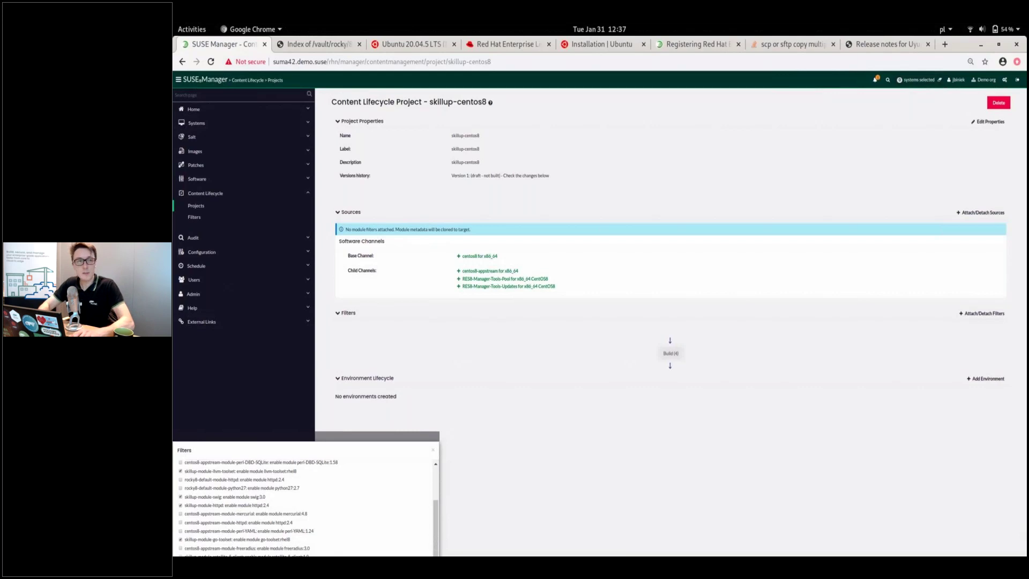
Zoom out to review the remaining filters, then close the filter list.
key("ctrl+minus")
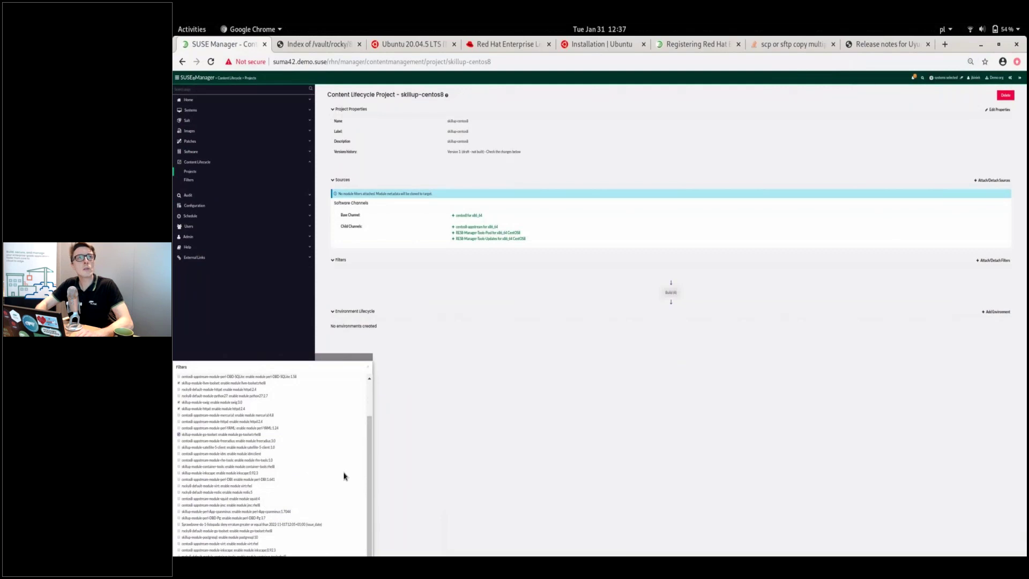
key("ctrl+minus")
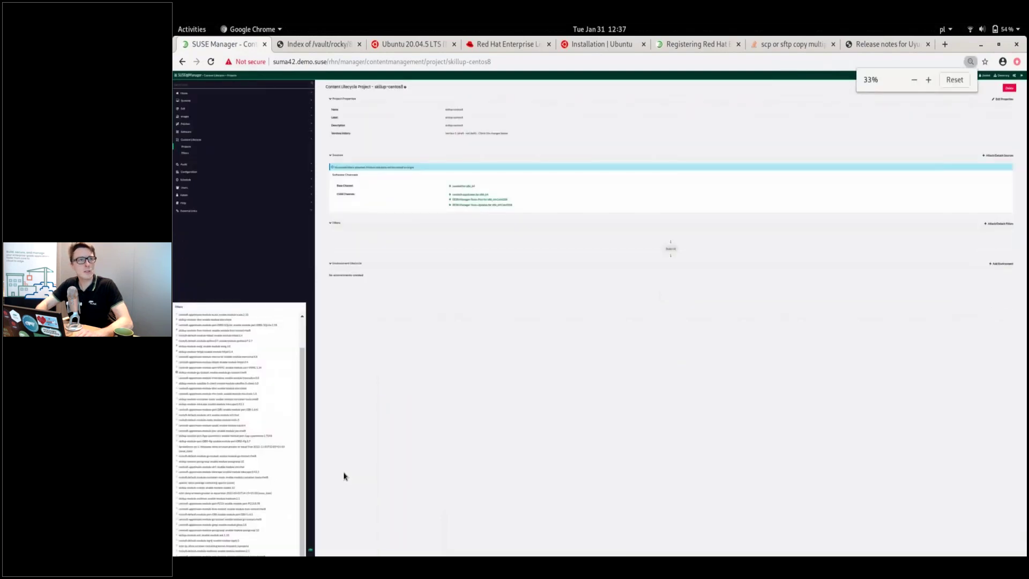
key("ctrl+minus")
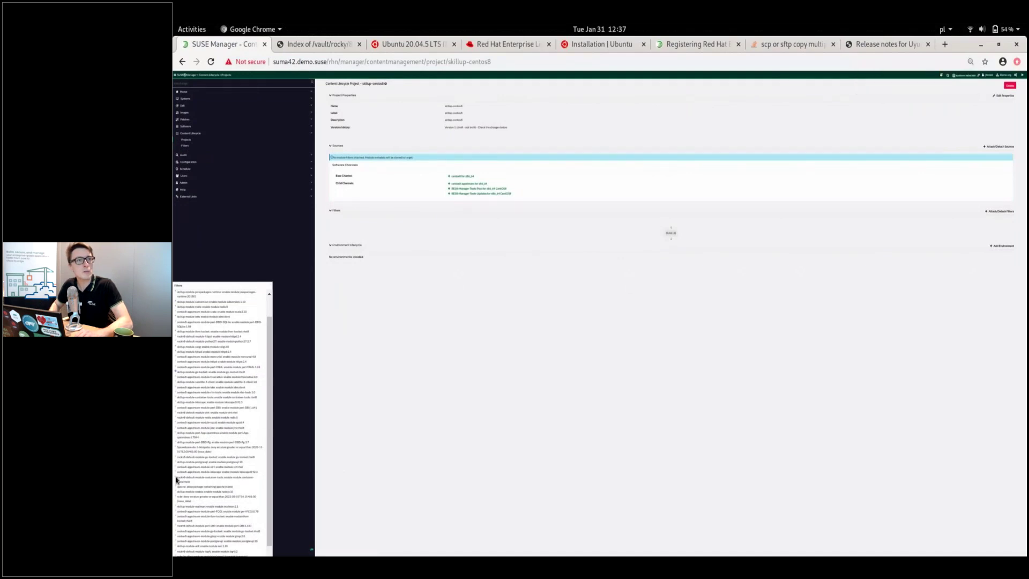
scroll(260, 520, "down", 15)
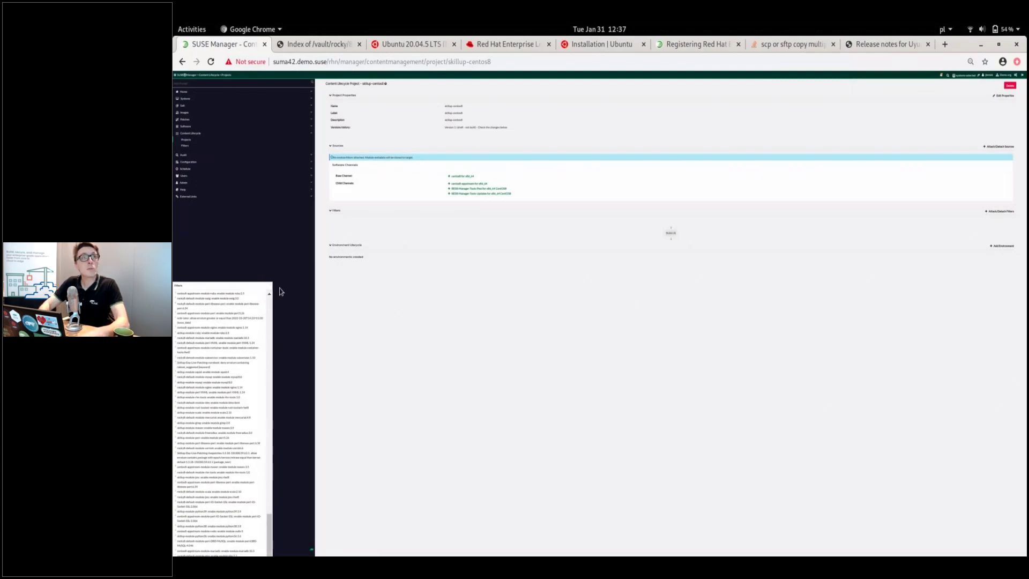
key("ctrl+plus")
key("ctrl+plus")
key("ctrl+plus")
key("ctrl+plus")
key("ctrl+plus")
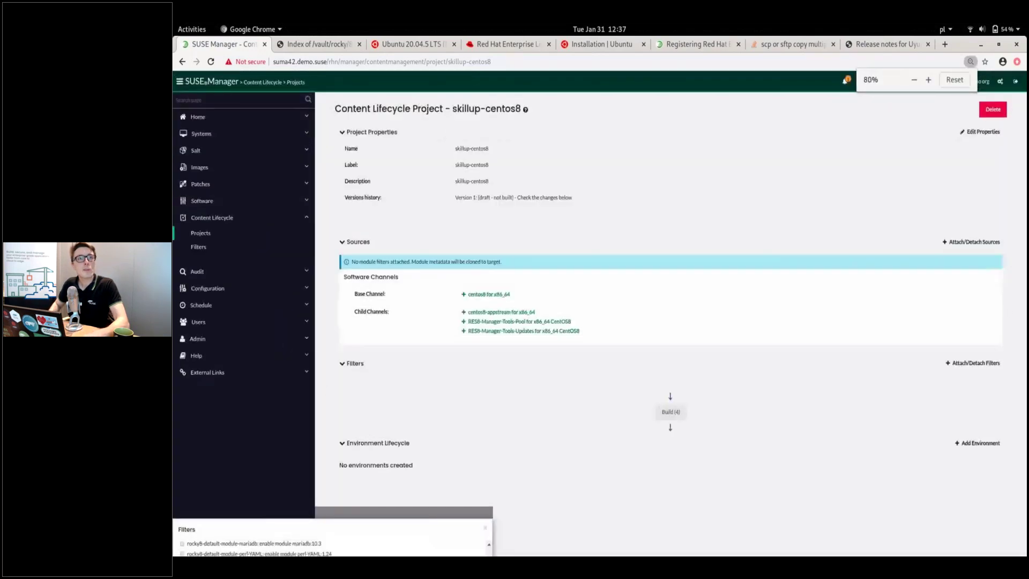
left_click(484, 496)
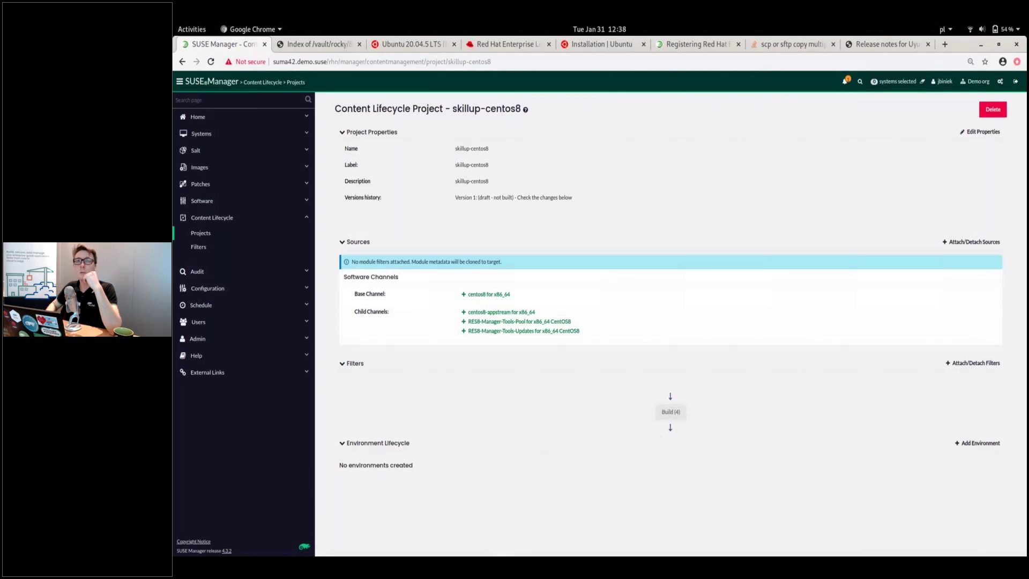
Create environment 'main' with name and label main, fixing the mistyped label, and save.
left_click(981, 444)
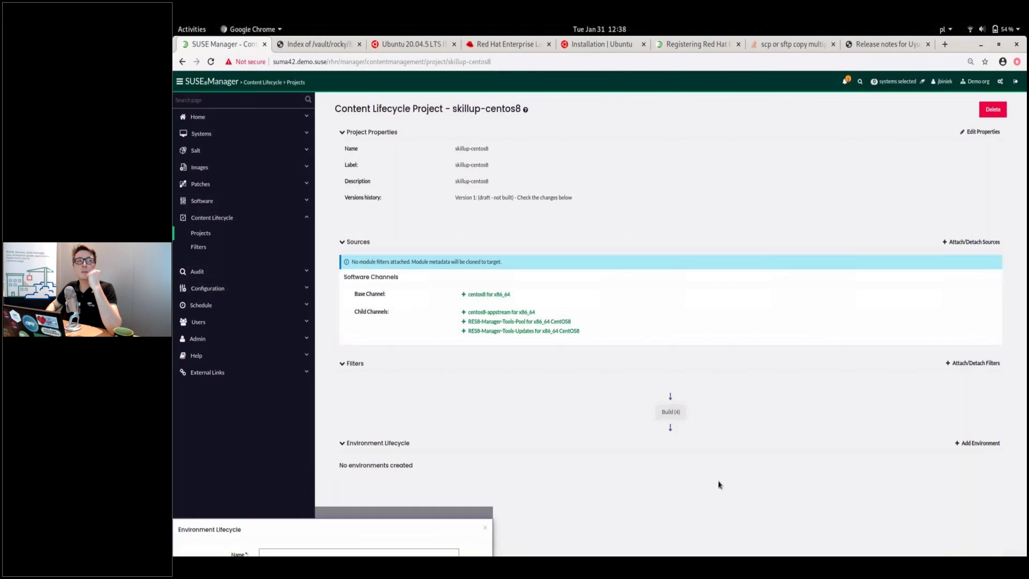
key("ctrl+minus")
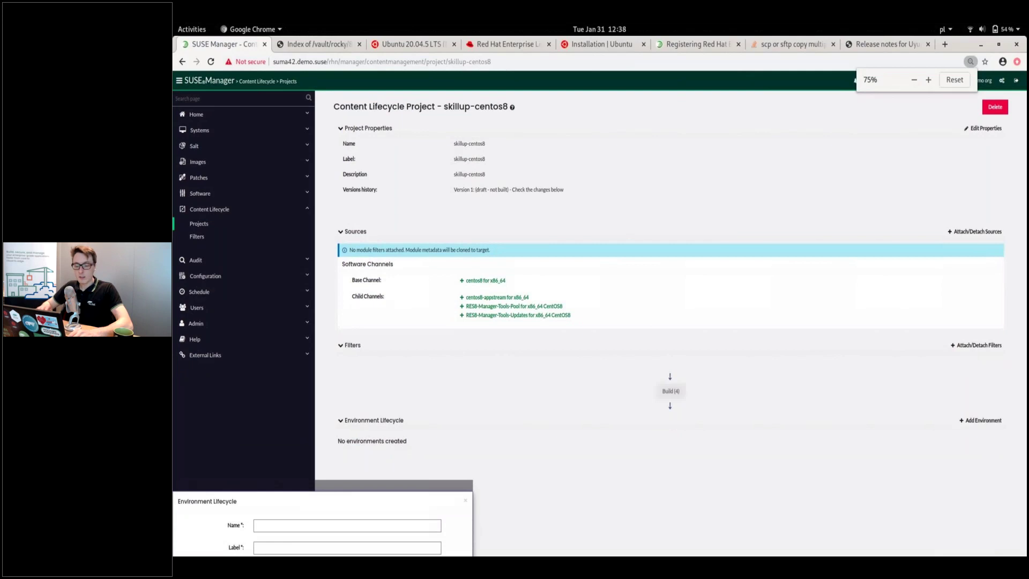
left_click(375, 526)
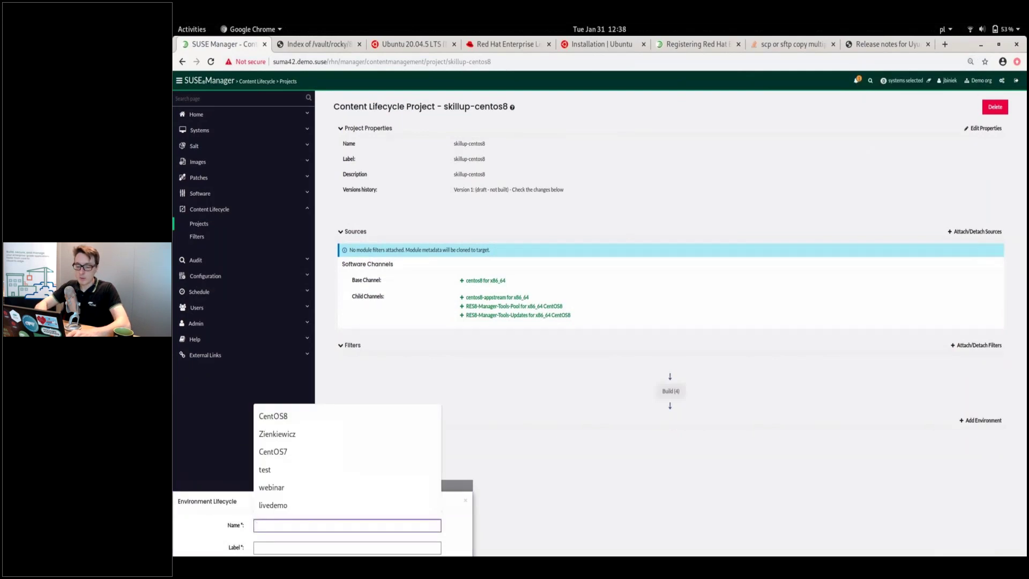
type("main")
key("Tab")
type("min")
key("Down")
key("Return")
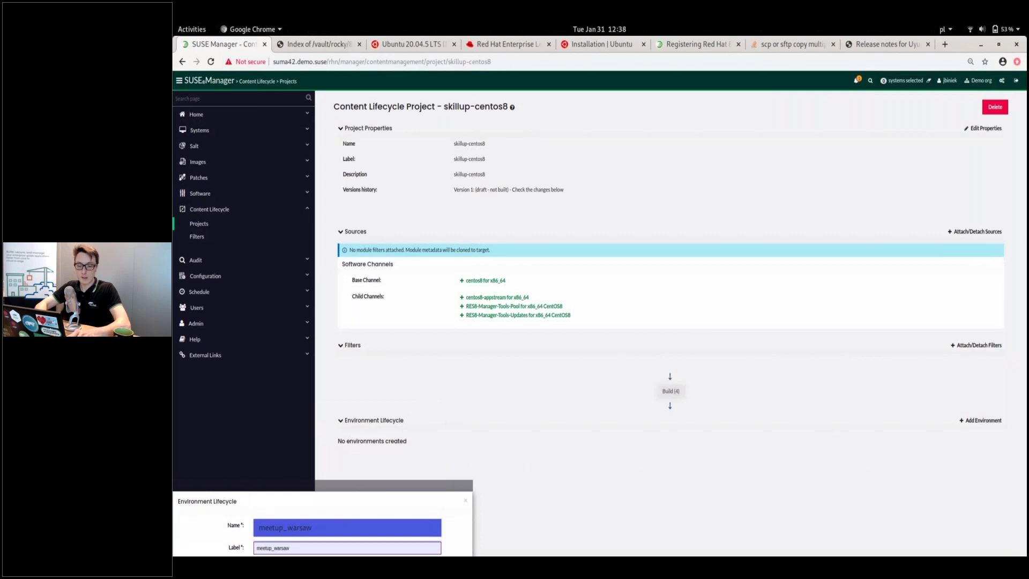
key("Escape")
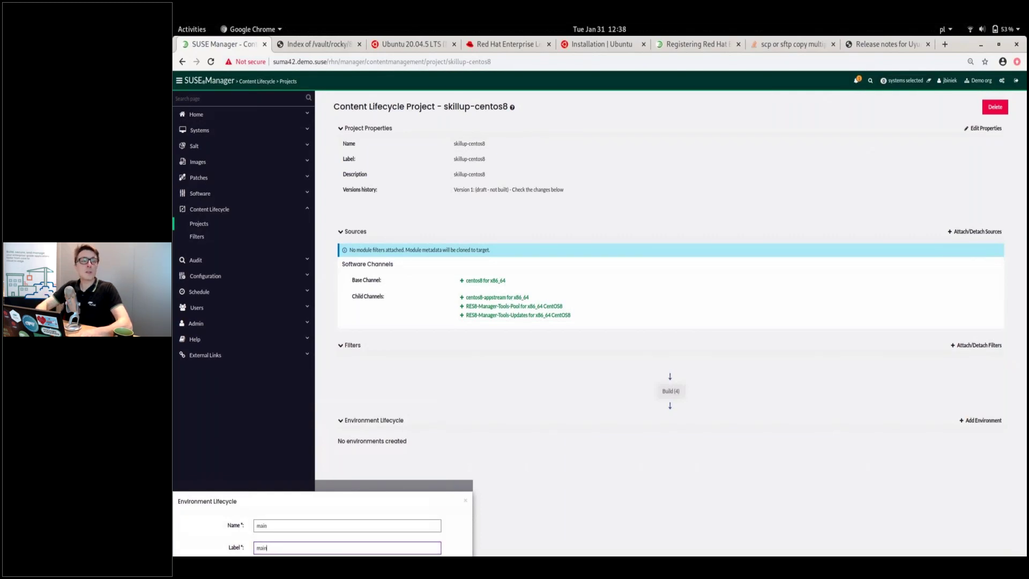
key("ctrl+minus")
key("ctrl+minus")
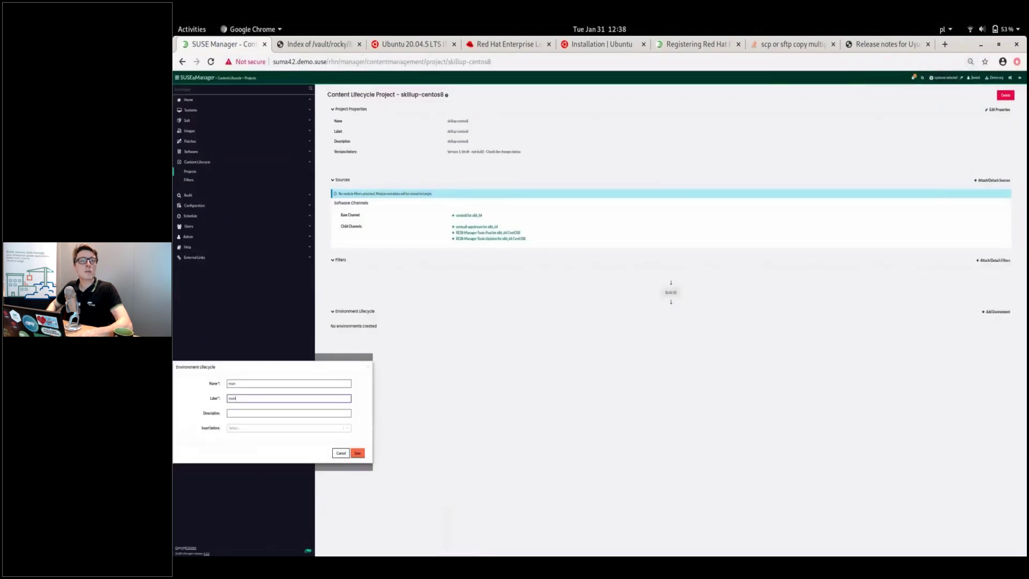
left_click(358, 453)
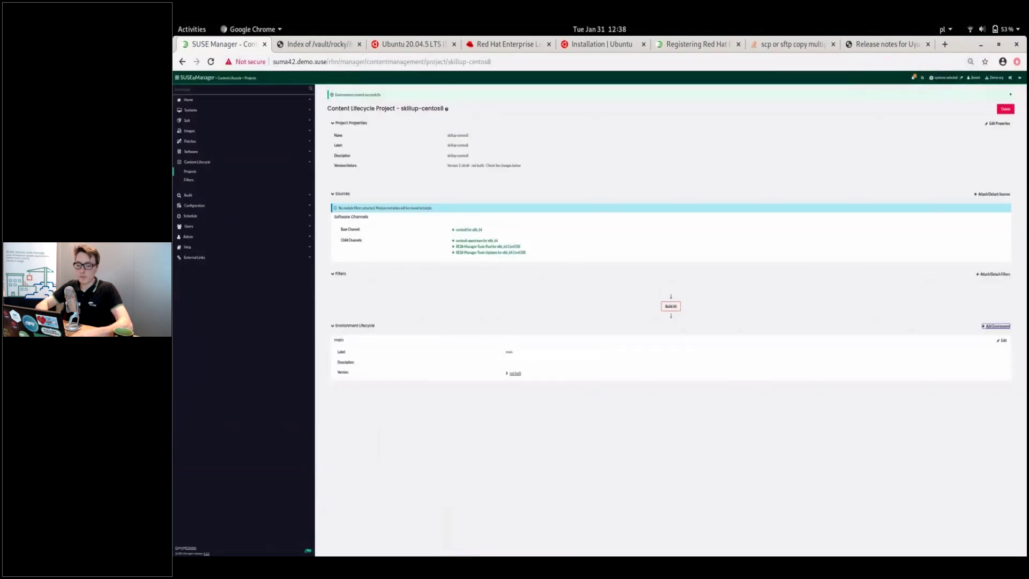
key("ctrl+plus")
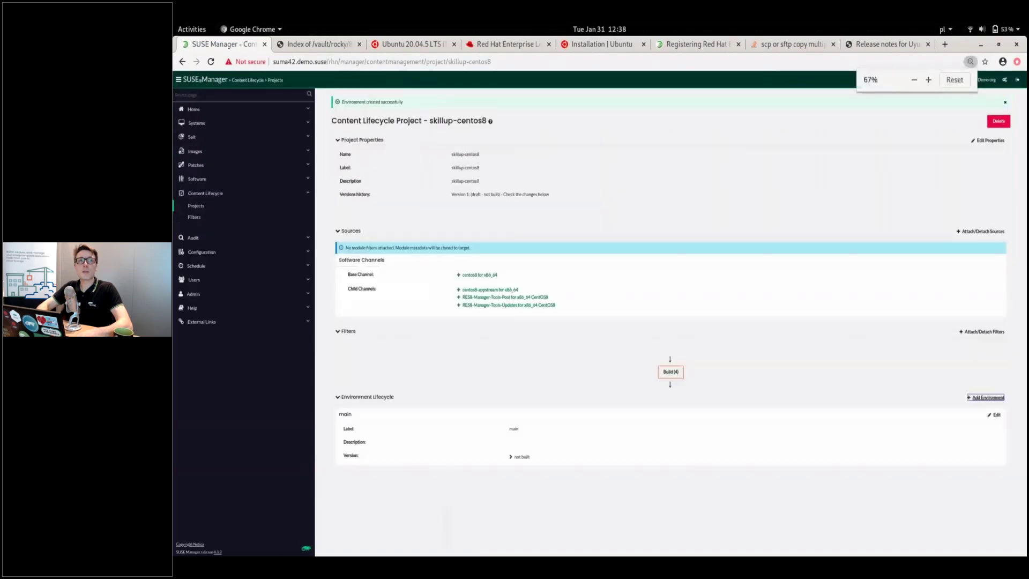
key("ctrl+plus")
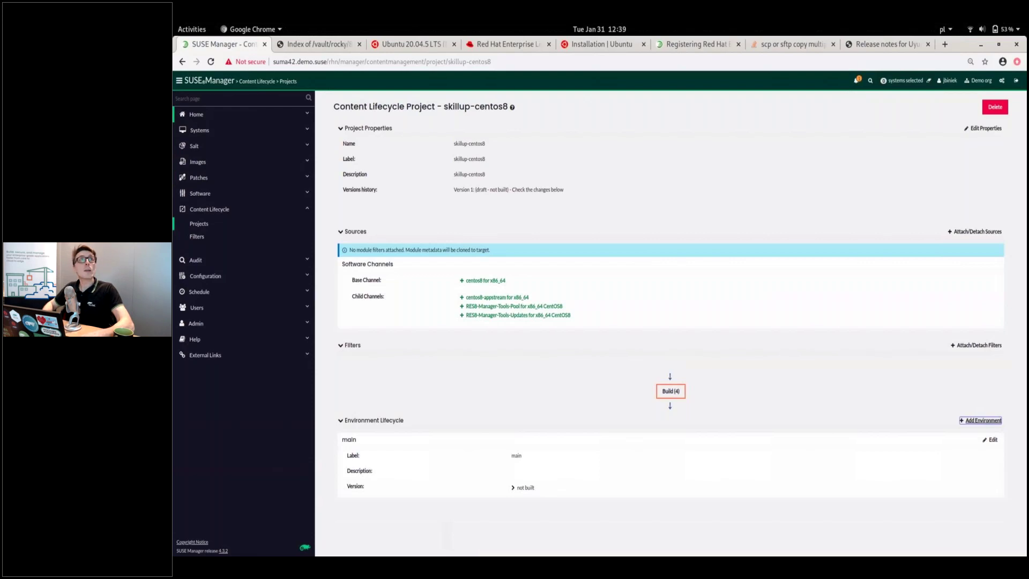
key("ctrl+0")
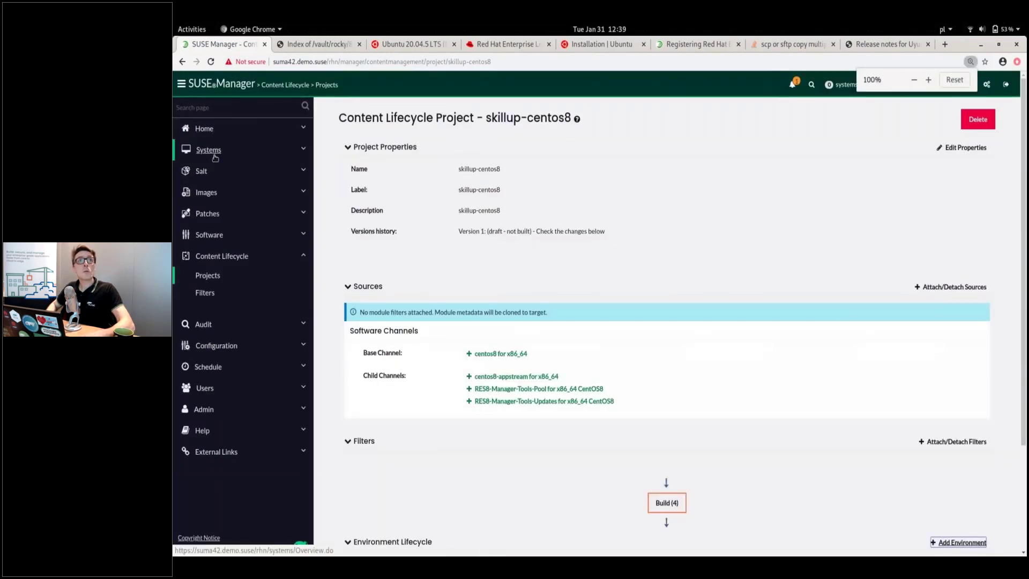
Review Rocky-8's Software Channels subscriptions, then return to the Systems overview.
left_click(209, 151)
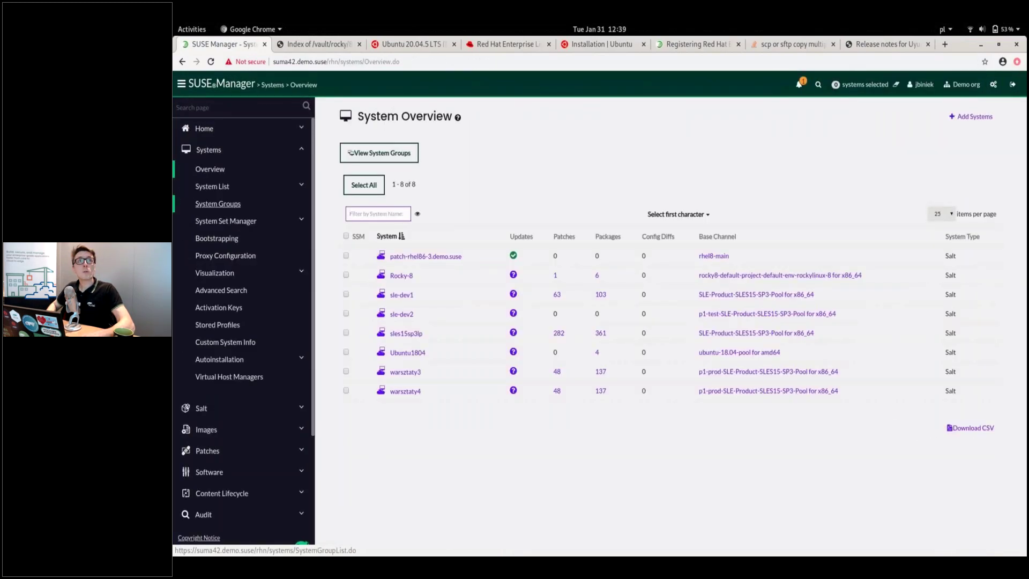
left_click(398, 276)
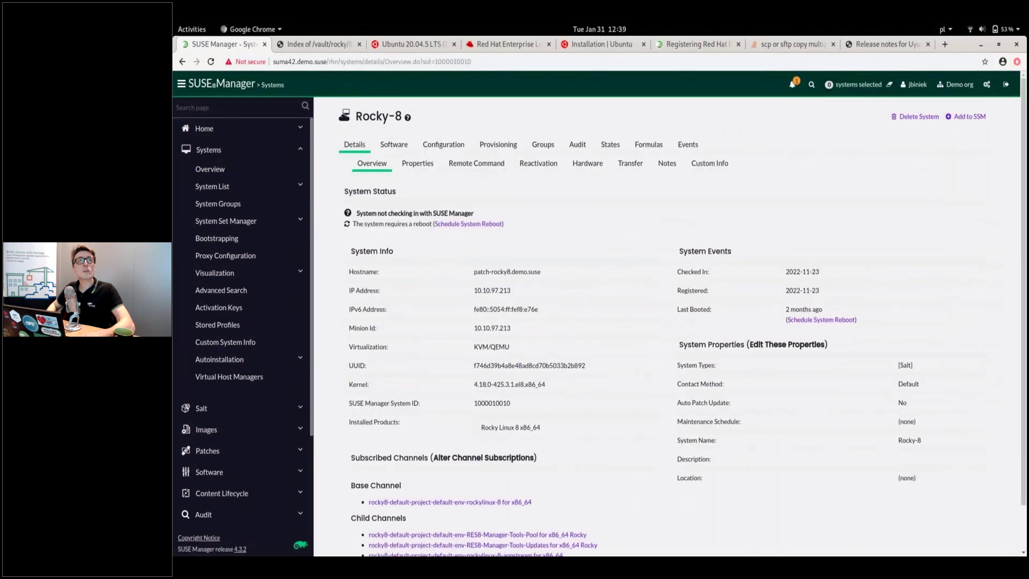
left_click(395, 144)
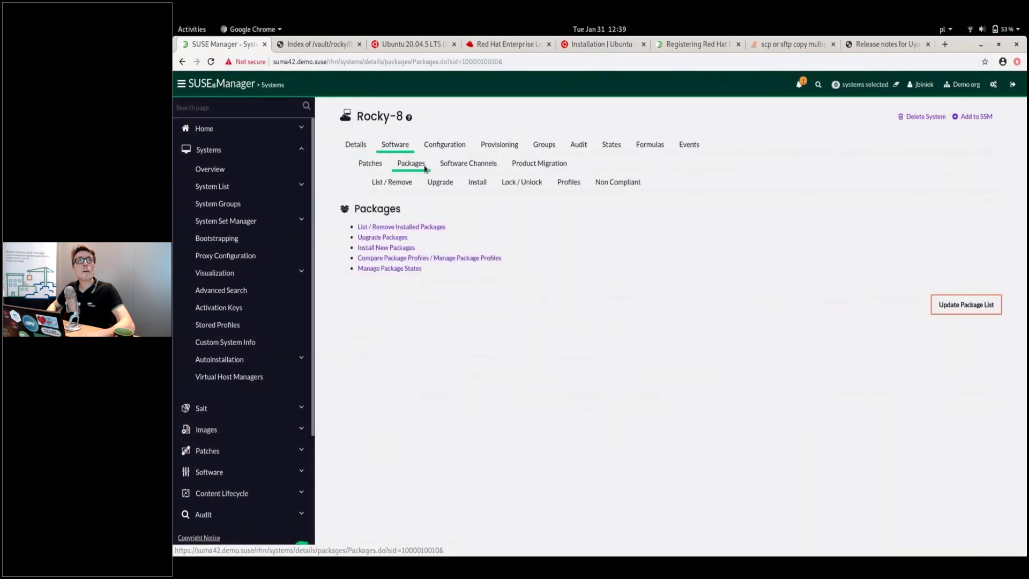
left_click(467, 163)
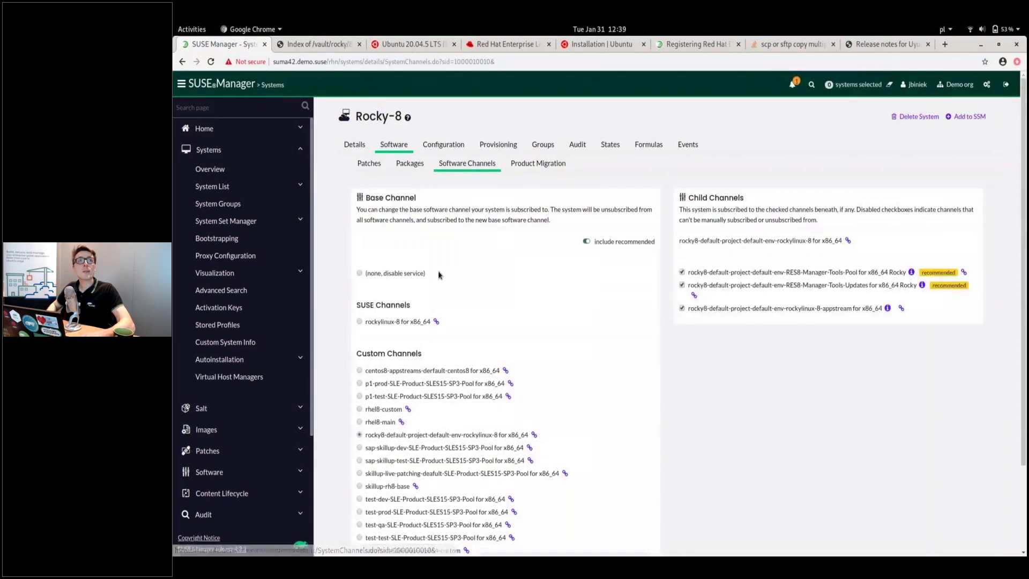
scroll(438, 274, "down", 2)
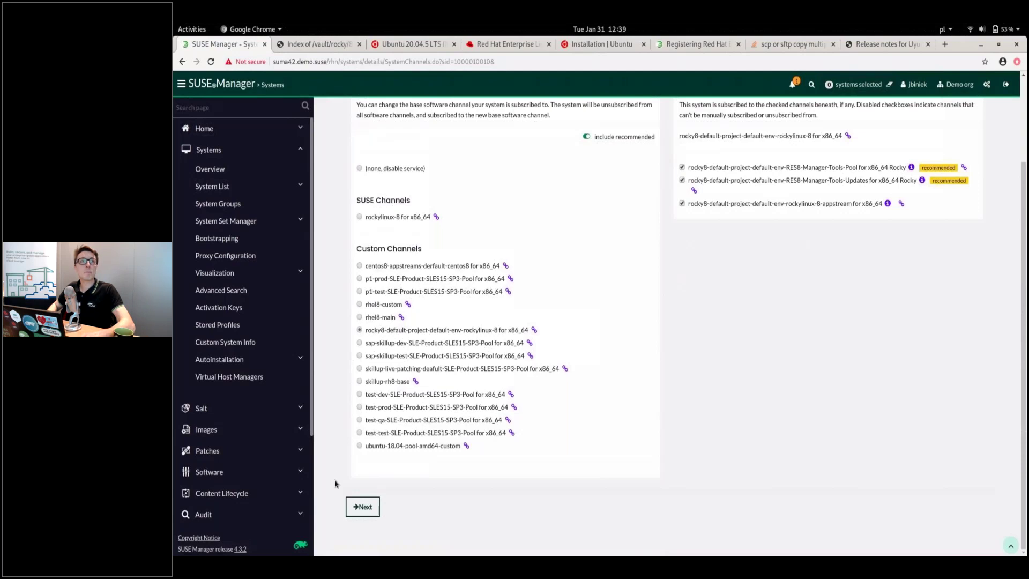
scroll(338, 479, "up", 2)
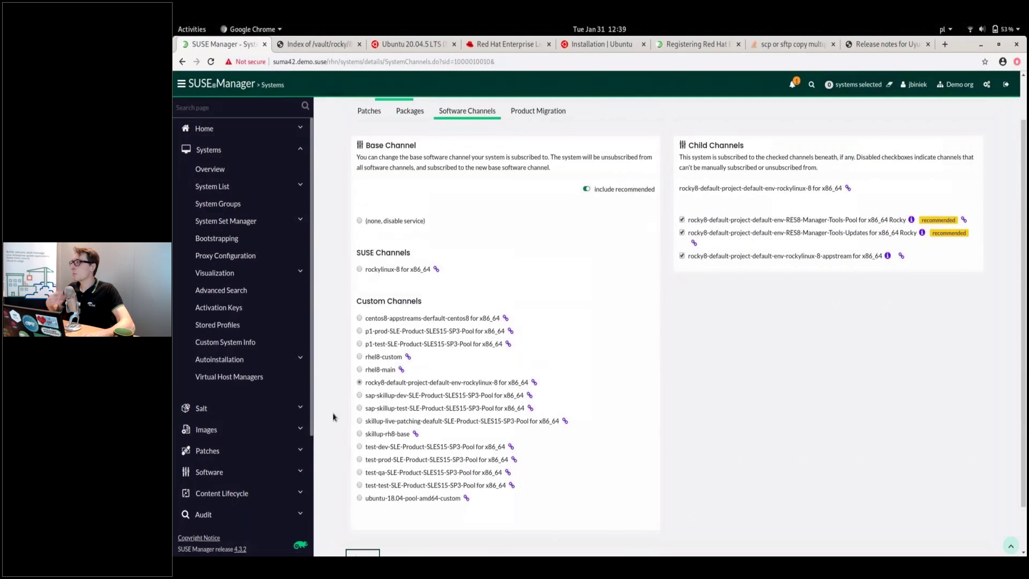
scroll(333, 417, "up", 1)
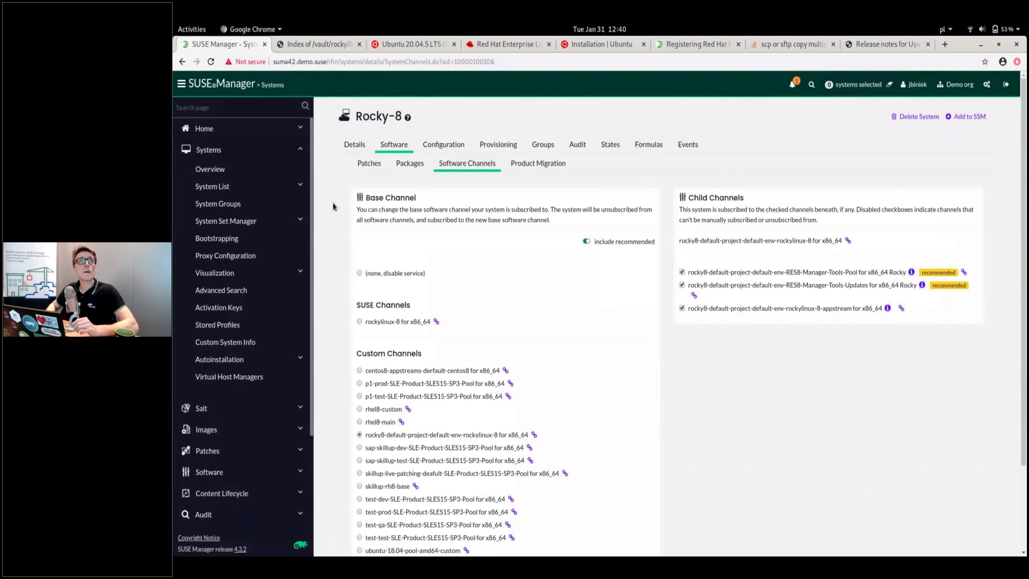
left_click(208, 152)
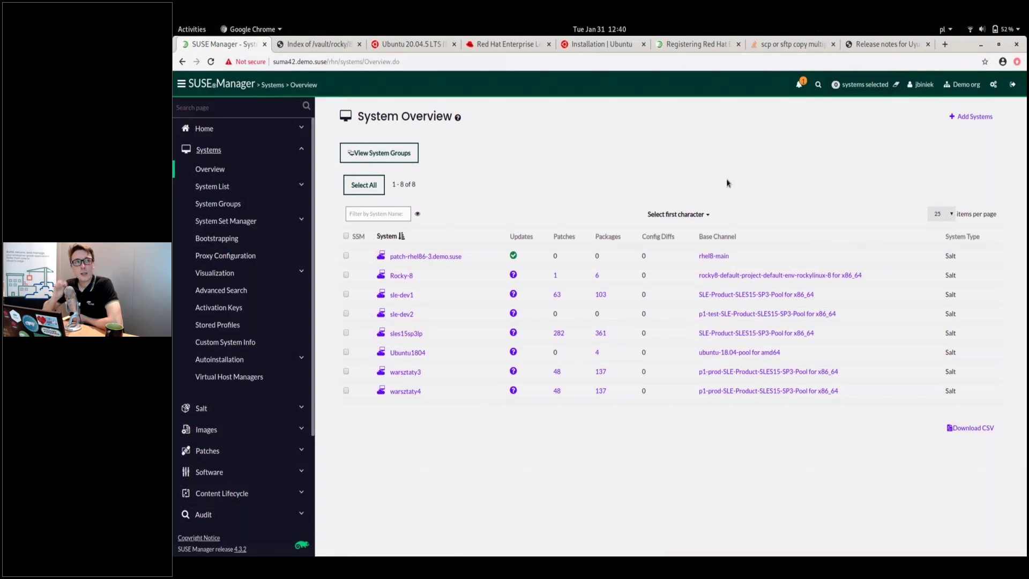
Check the Projects list for skillup-centos8, then switch to the presentation and advance a slide.
left_click(220, 494)
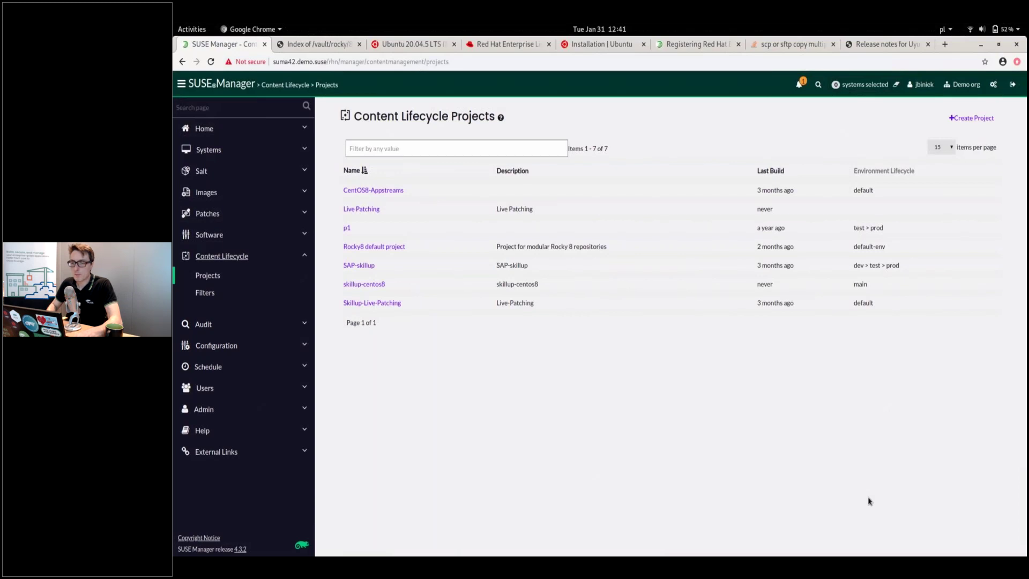
key("alt+Tab")
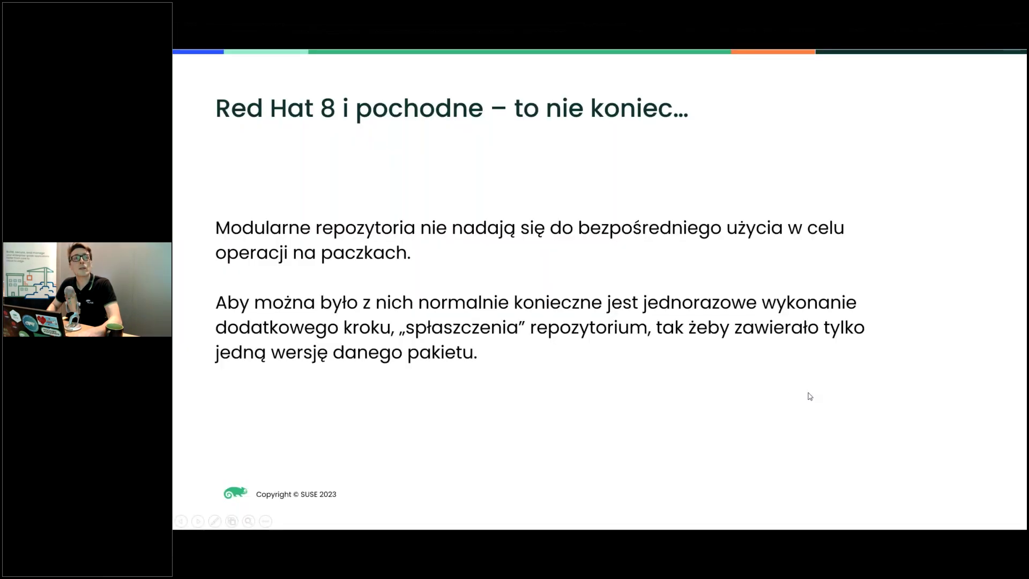
key("Right")
key("Right")
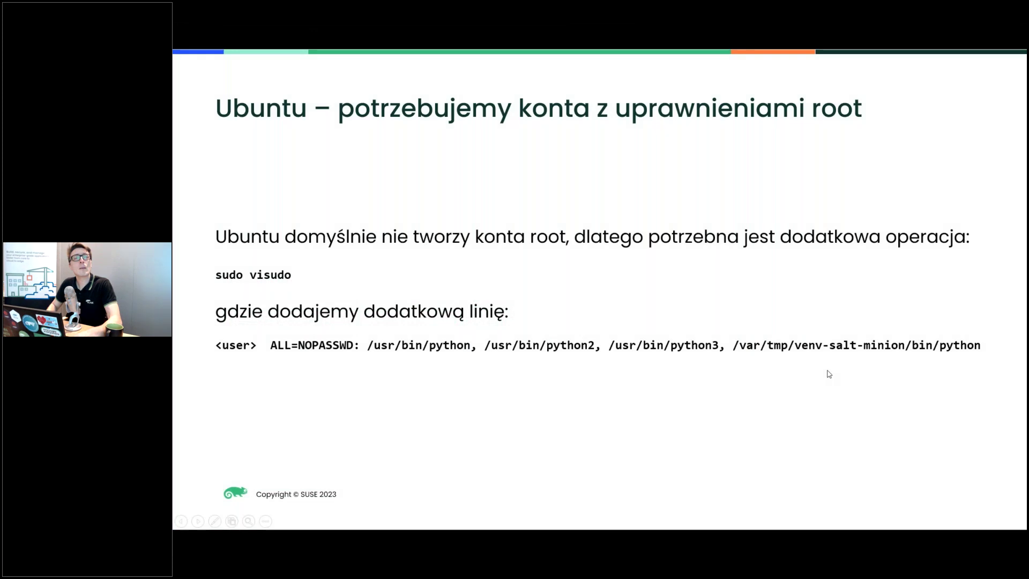
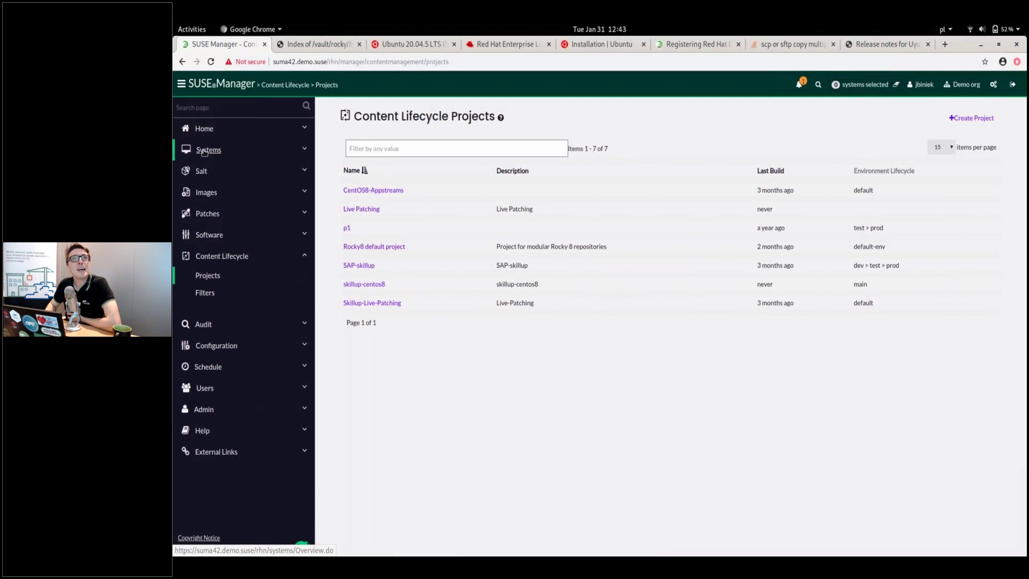
From the Systems list, add Ubuntu1804, Rocky-8, patch-rhel86-3.demo.suse and sles15sp3lp to the System Set Manager set.
left_click(204, 152)
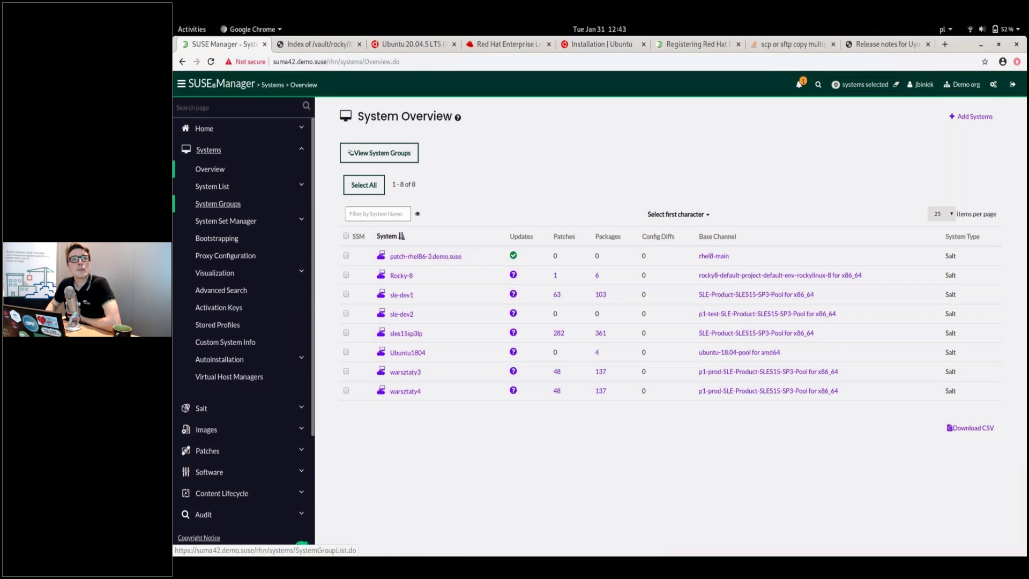
left_click(347, 352)
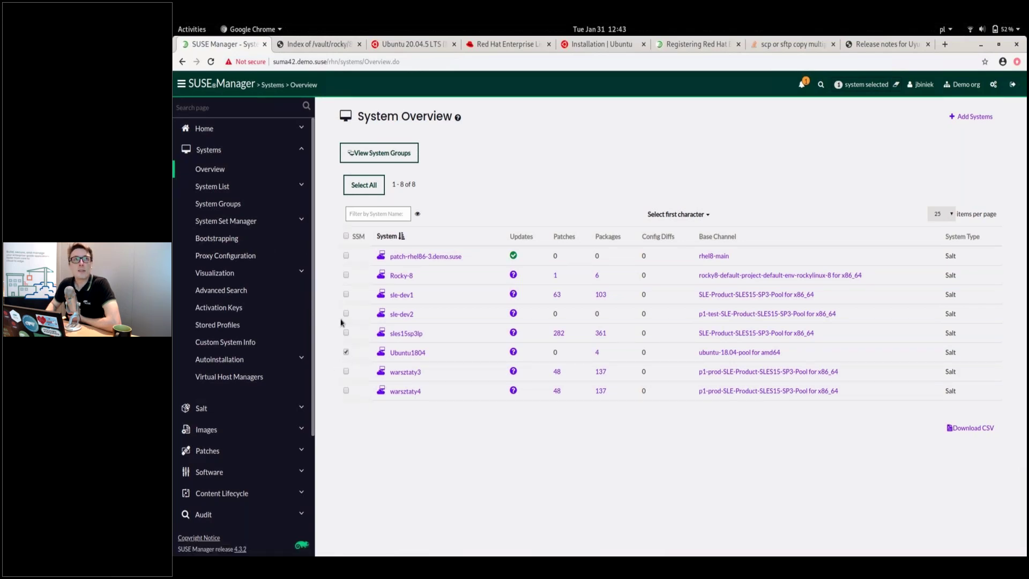
left_click(347, 275)
left_click(346, 256)
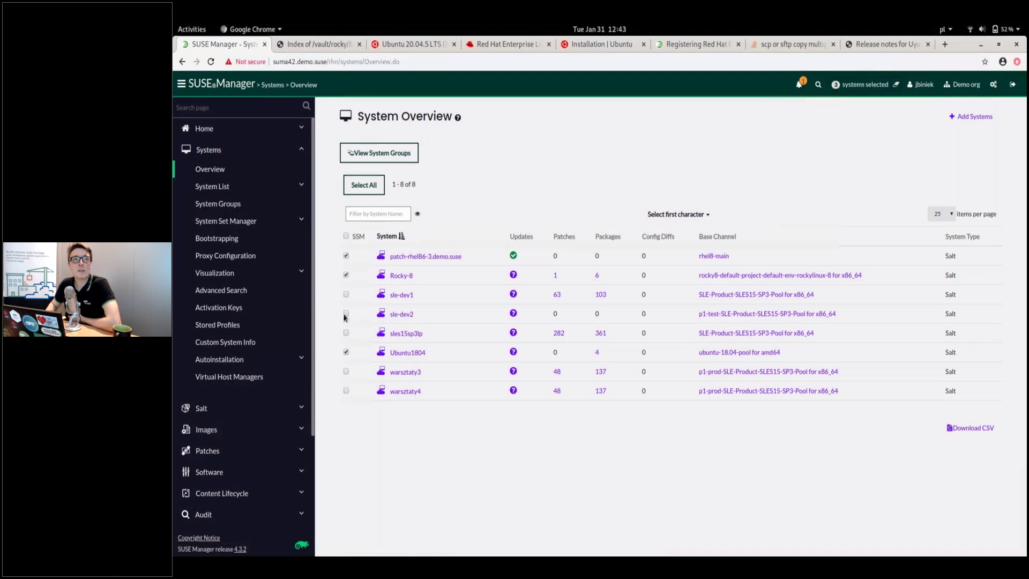
left_click(347, 332)
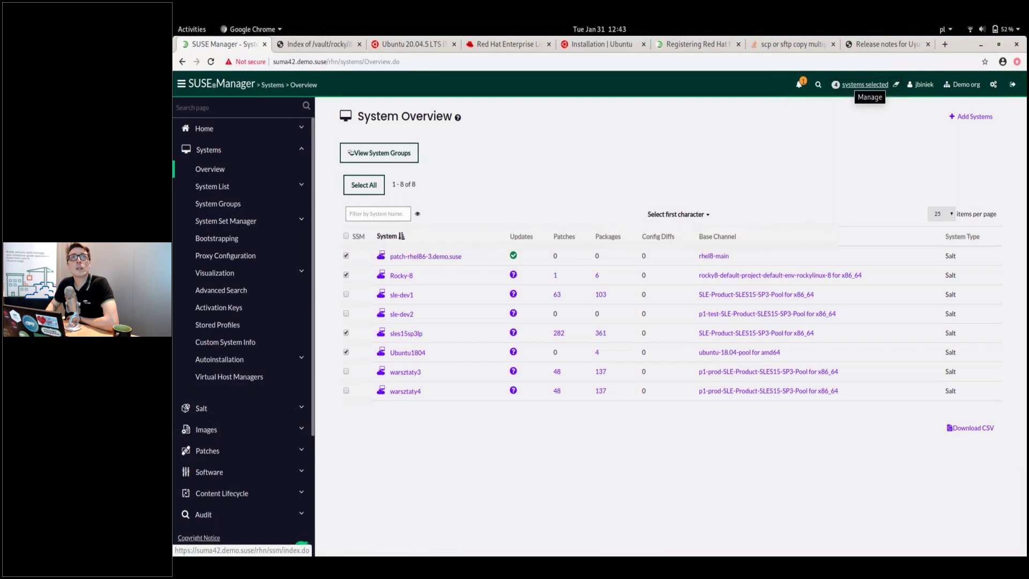
Open the System Set Manager for the four selected systems and show its Packages page.
left_click(863, 85)
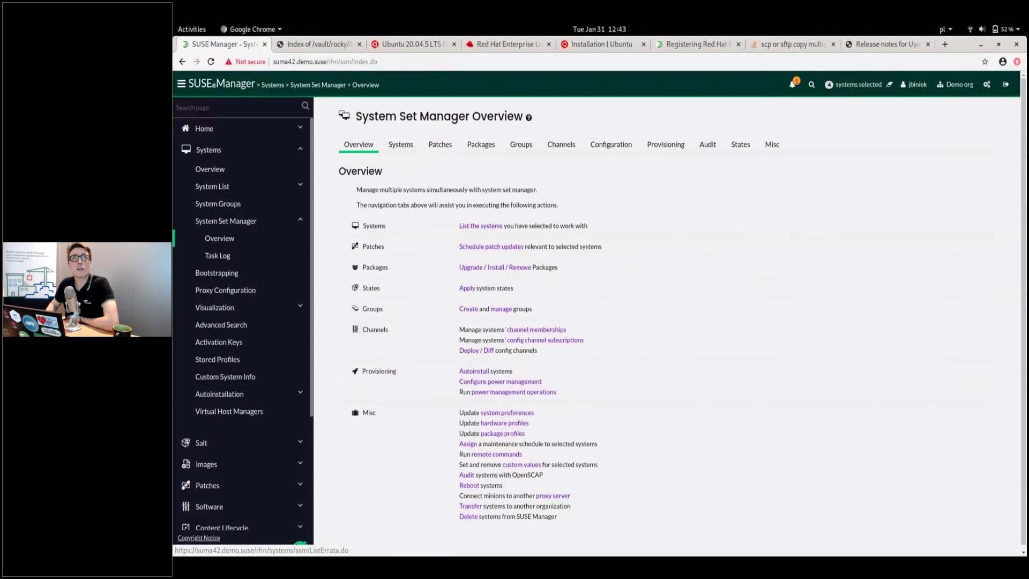
left_click(480, 146)
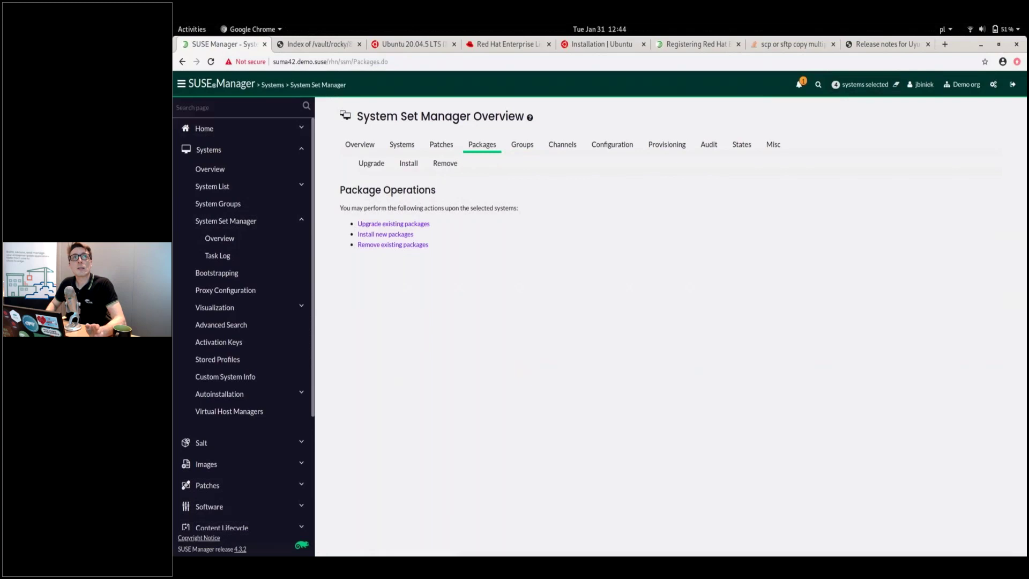
Check the set's four base channels, all at No Change, then view its Configuration page.
left_click(559, 147)
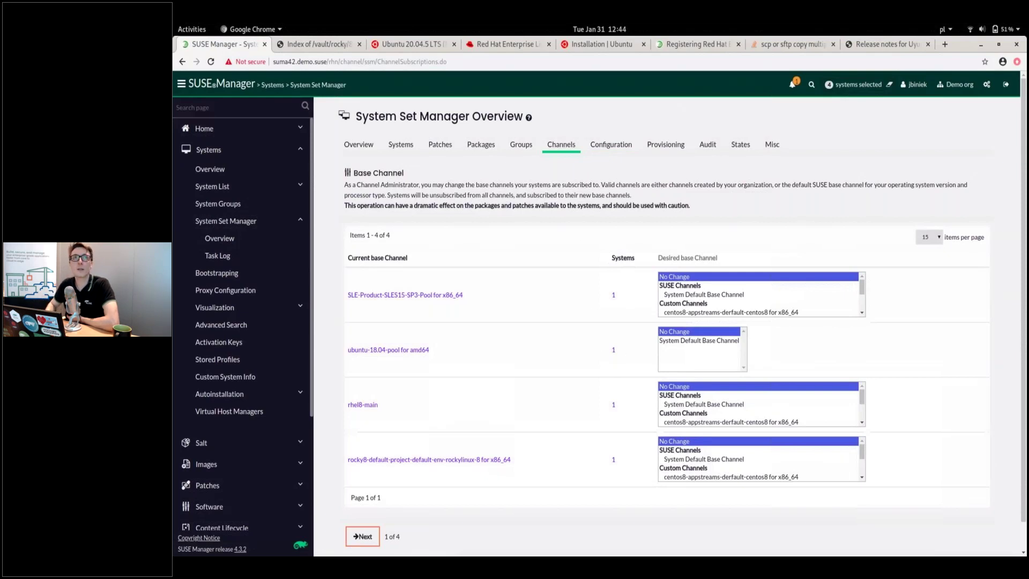
left_click(607, 145)
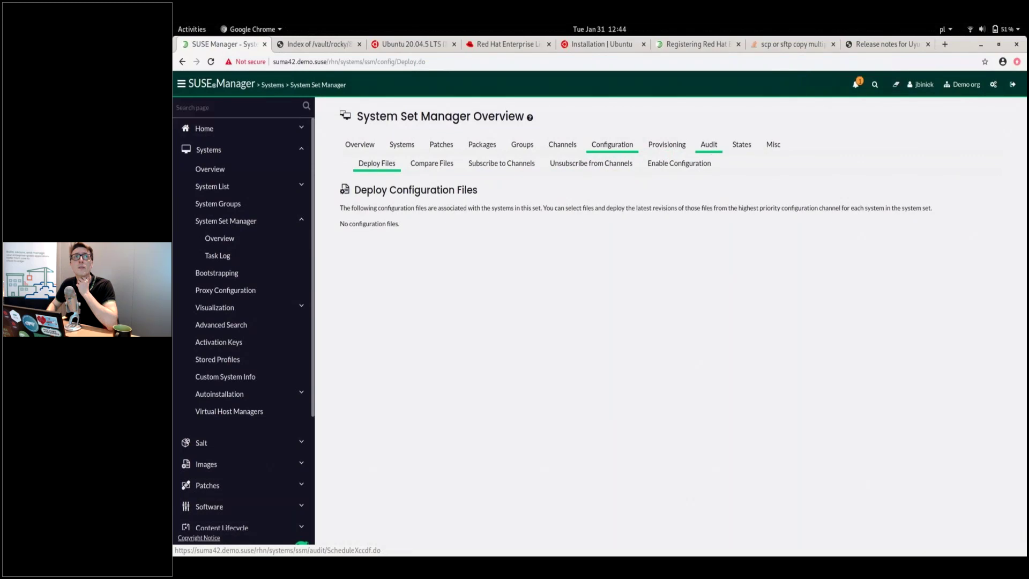
Look over the set's XCCDF audit scan and highstate options, then go back to the SSM Overview.
left_click(709, 145)
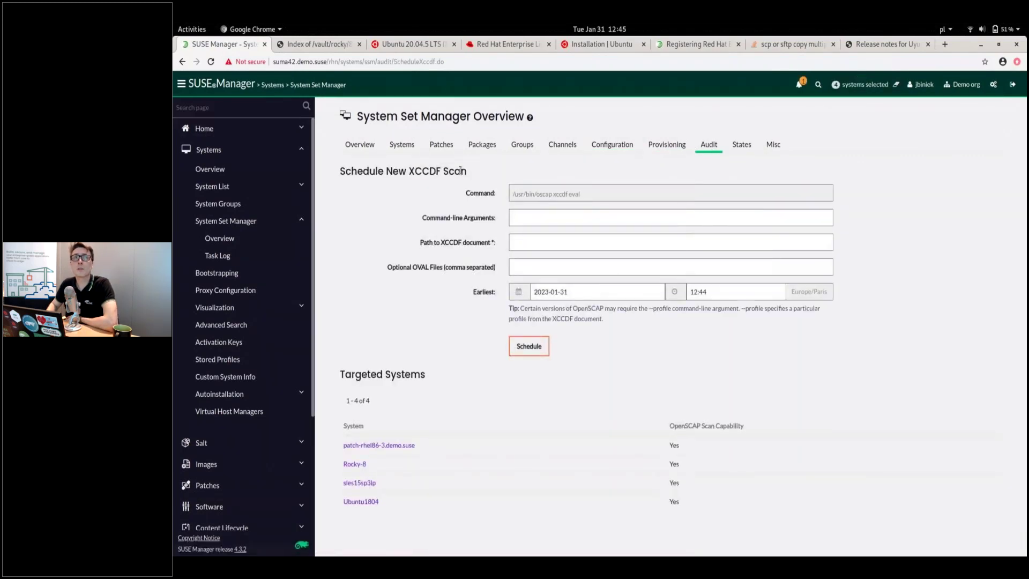
left_click_drag(577, 309, 596, 309)
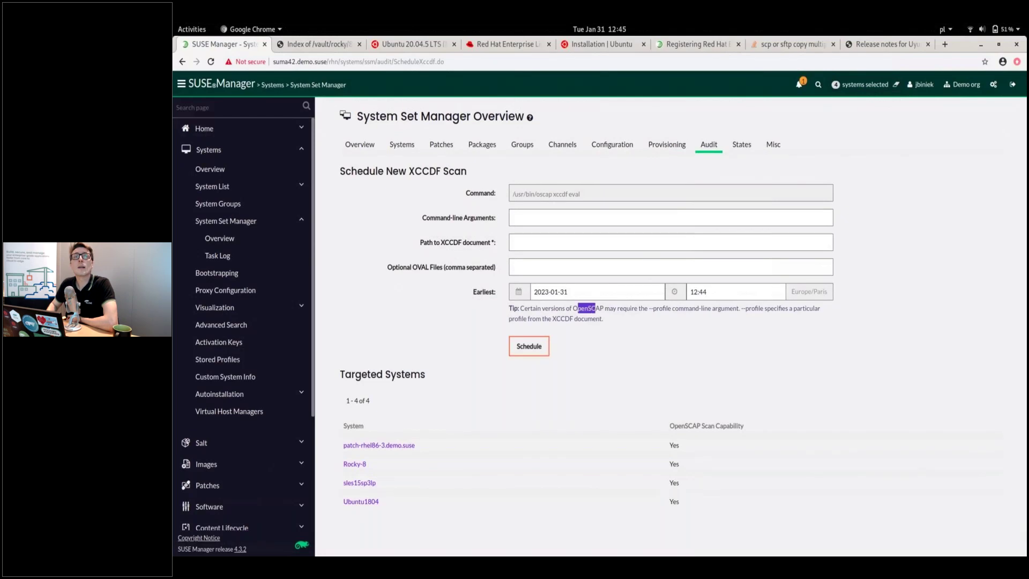
left_click(742, 144)
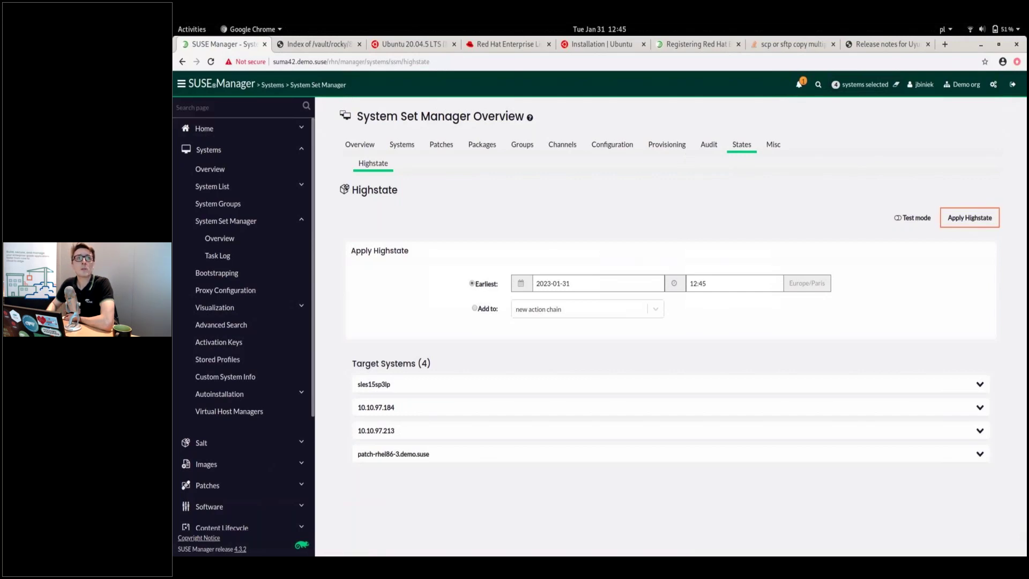
left_click(359, 145)
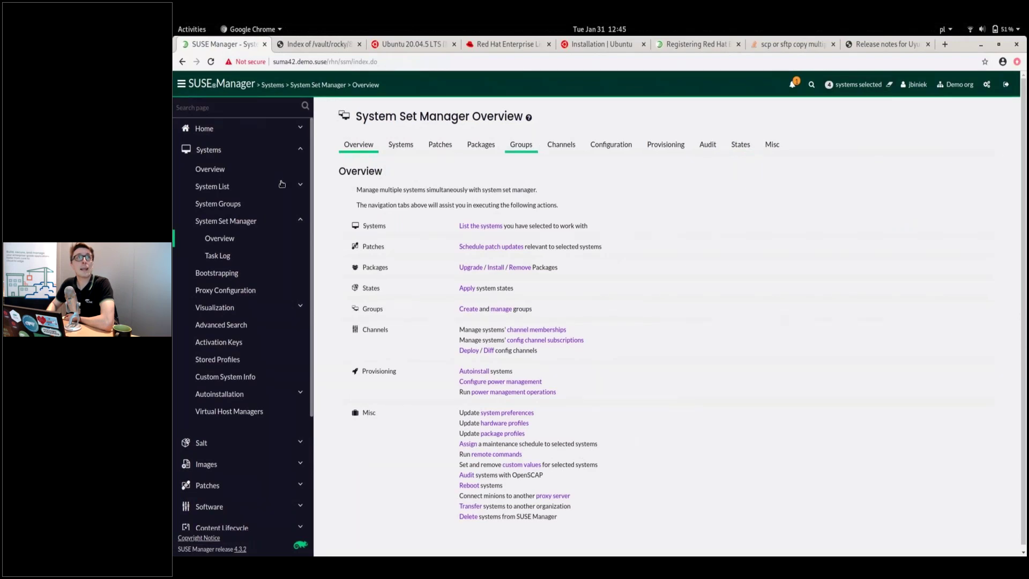
Select the dev and sles15sp3 groups in the System Groups list.
left_click(218, 203)
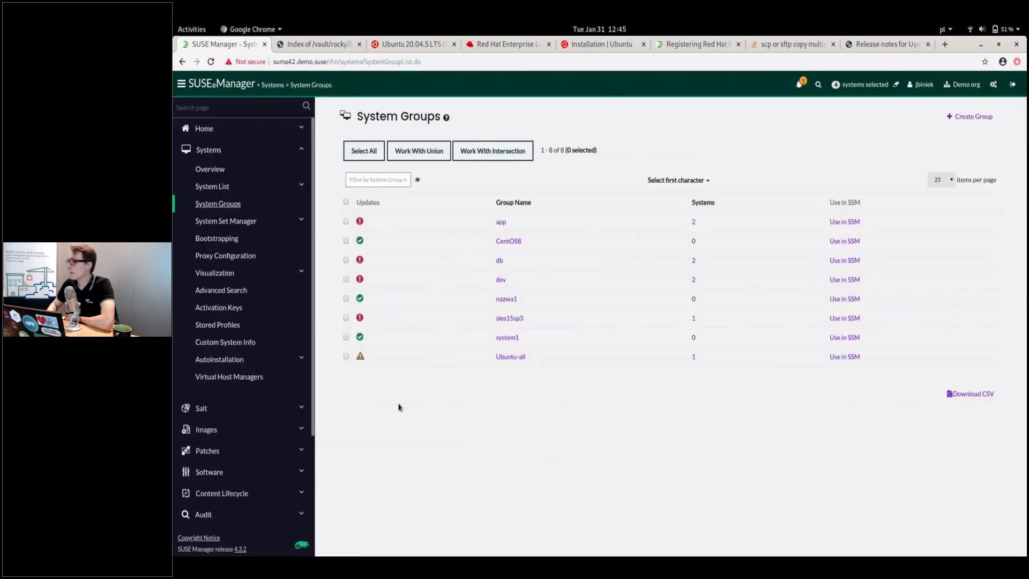
left_click(216, 238)
left_click(421, 329)
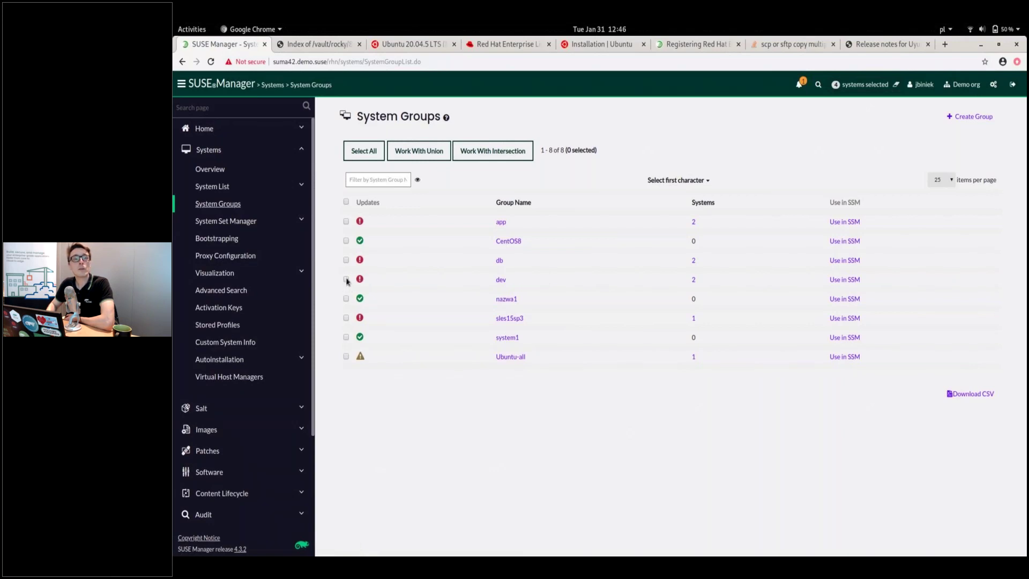
left_click(347, 279)
left_click(346, 317)
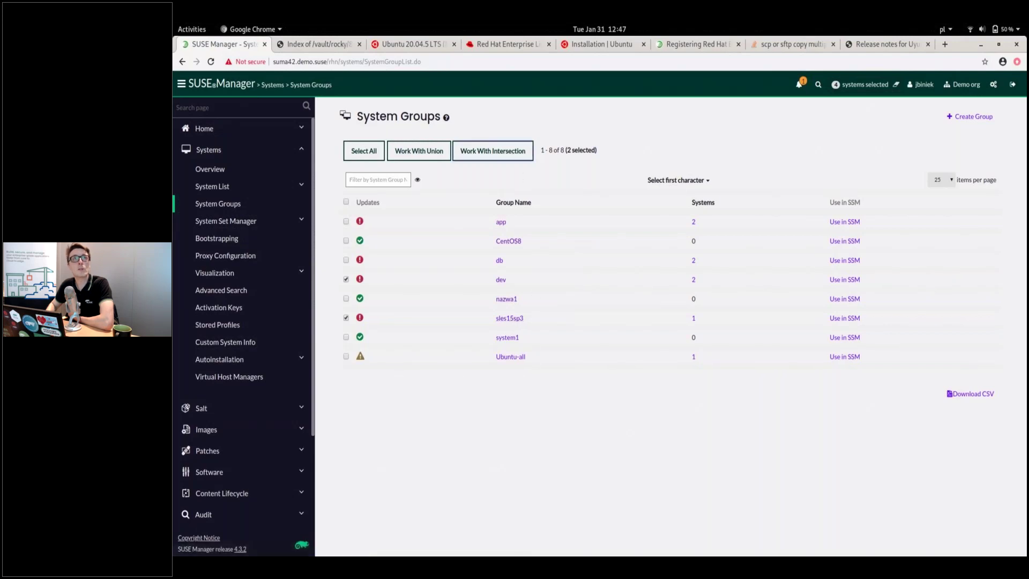
Build the set from the dev and sles15sp3 intersection, find it empty, and go back to System Groups.
left_click(515, 151)
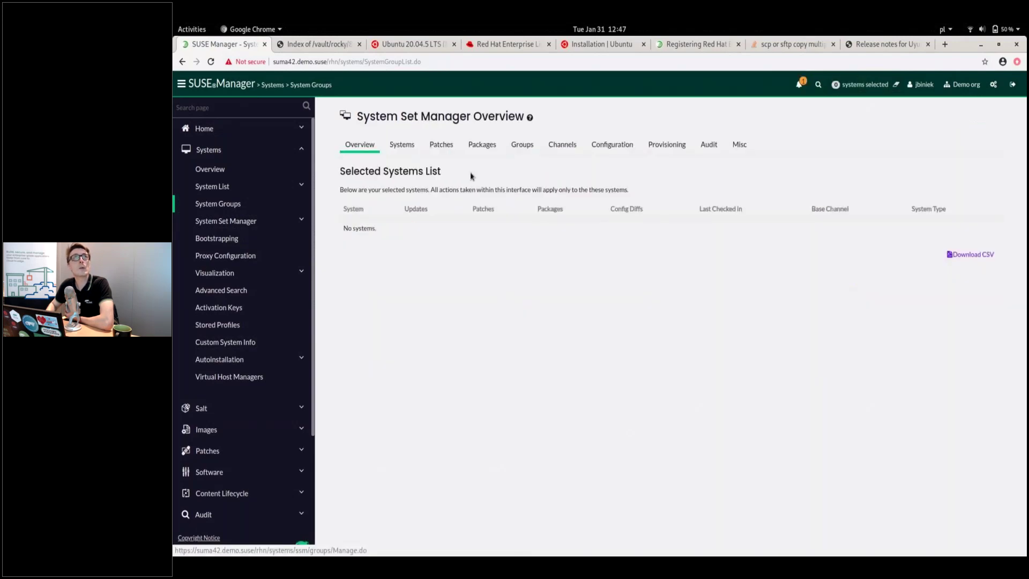
left_click(225, 221)
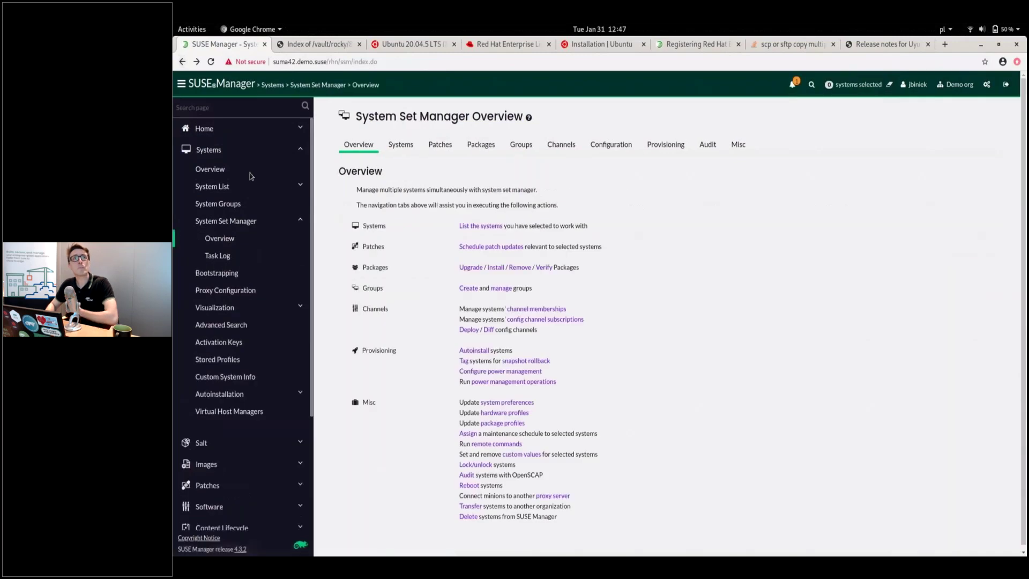
left_click(217, 203)
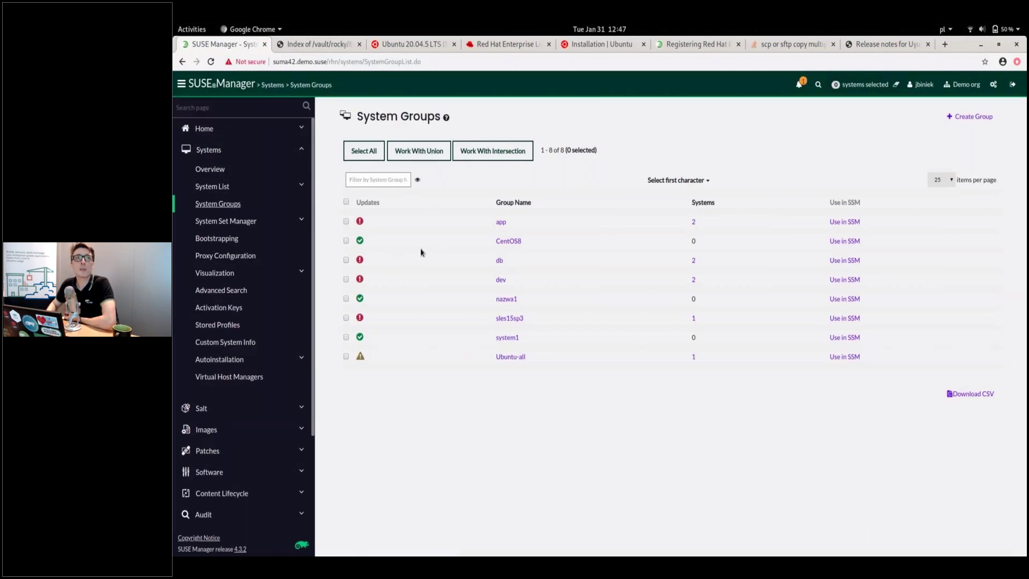
Union the db and app groups into the set and list sle-dev1, sle-dev2, warsztaty3 and warsztaty4.
left_click(346, 260)
left_click(346, 222)
left_click(423, 154)
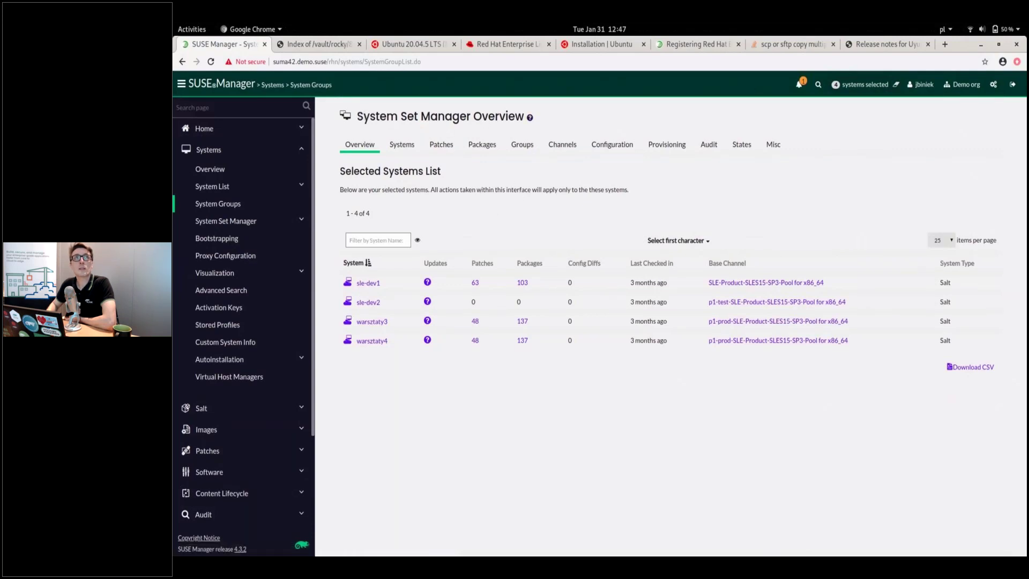
left_click_drag(356, 116, 430, 116)
left_click(402, 145)
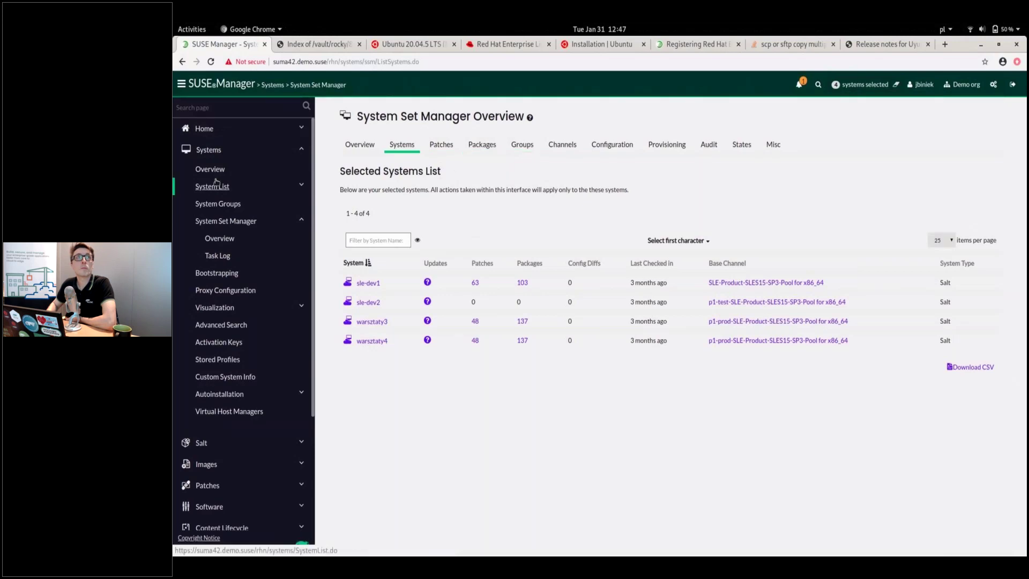
Browse the System Overview of all eight systems, with the four set members marked.
left_click(213, 151)
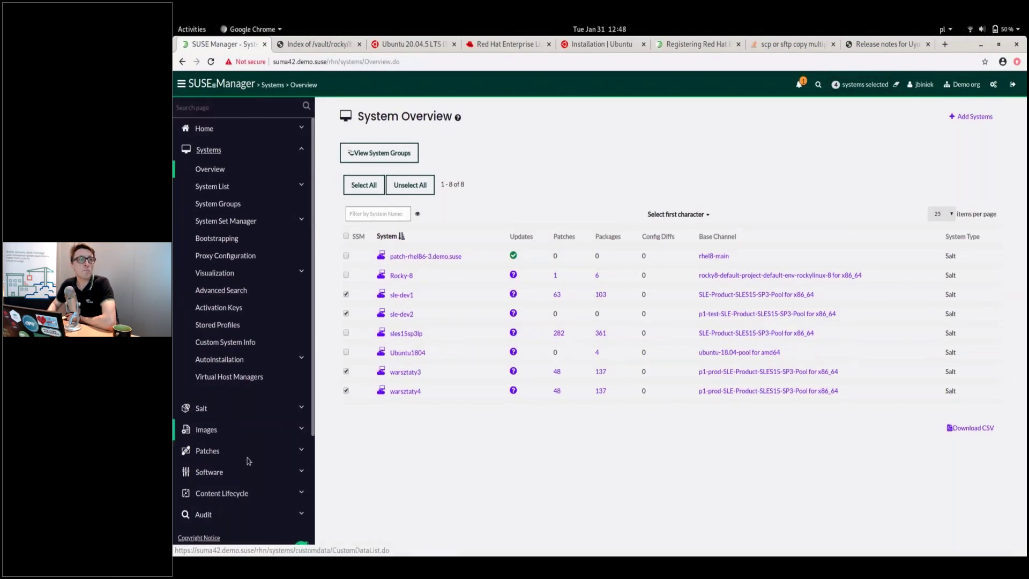
scroll(249, 448, "down", 1)
scroll(250, 448, "down", 1)
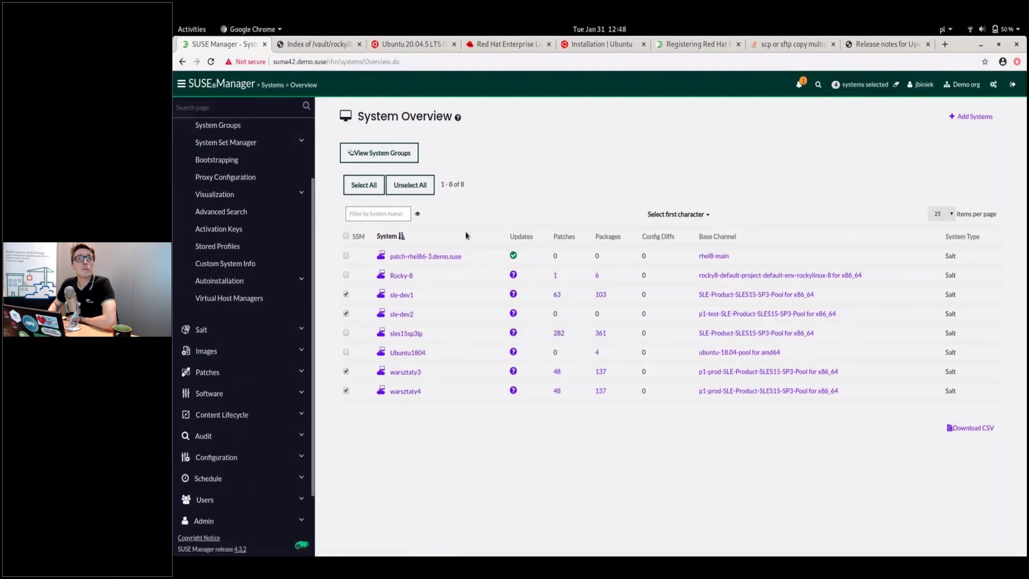
Open sle-dev1's 63 relevant patches, newest SUSE-15-2023-46, and expand the sidebar's Audit section.
left_click(557, 295)
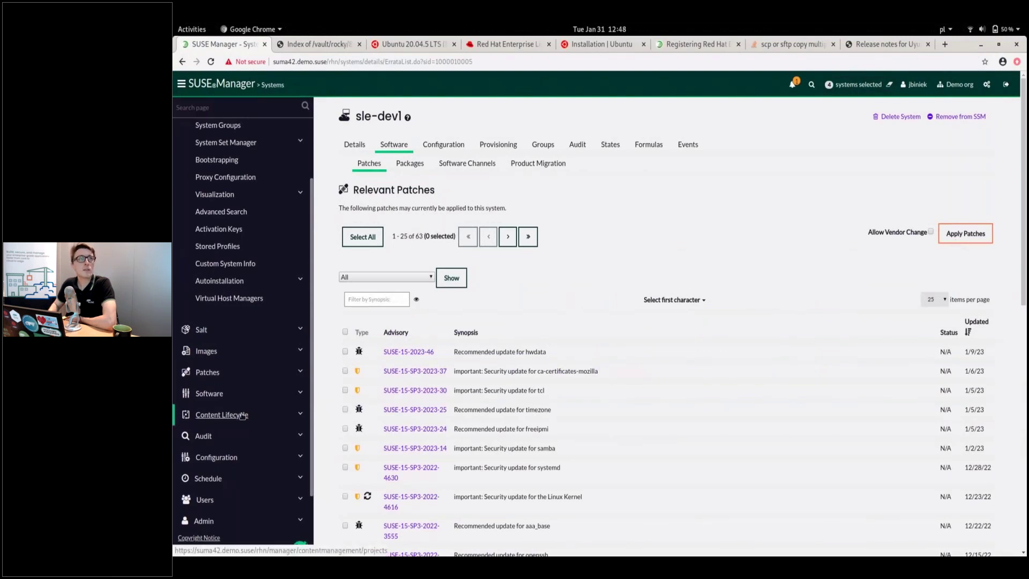
scroll(238, 385, "down", 2)
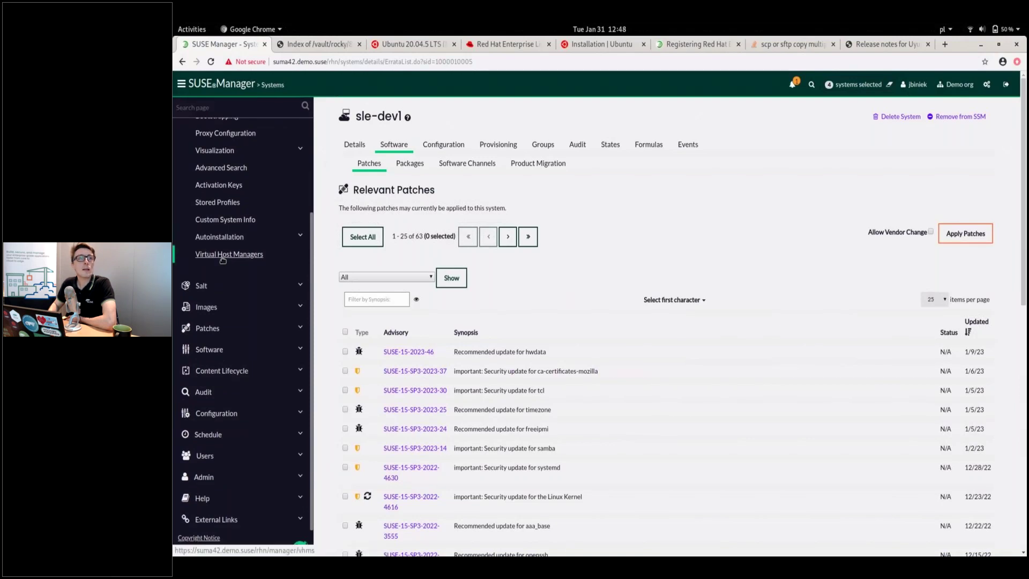
left_click(300, 393)
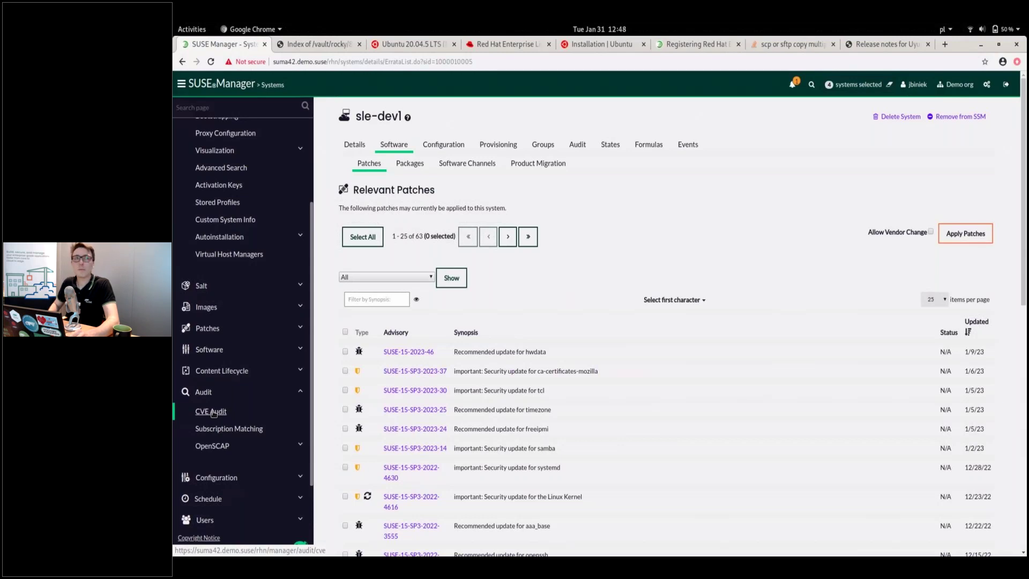
Open the CVE Audit page, then switch to the 'Live Demo' presentation slideshow.
left_click(211, 411)
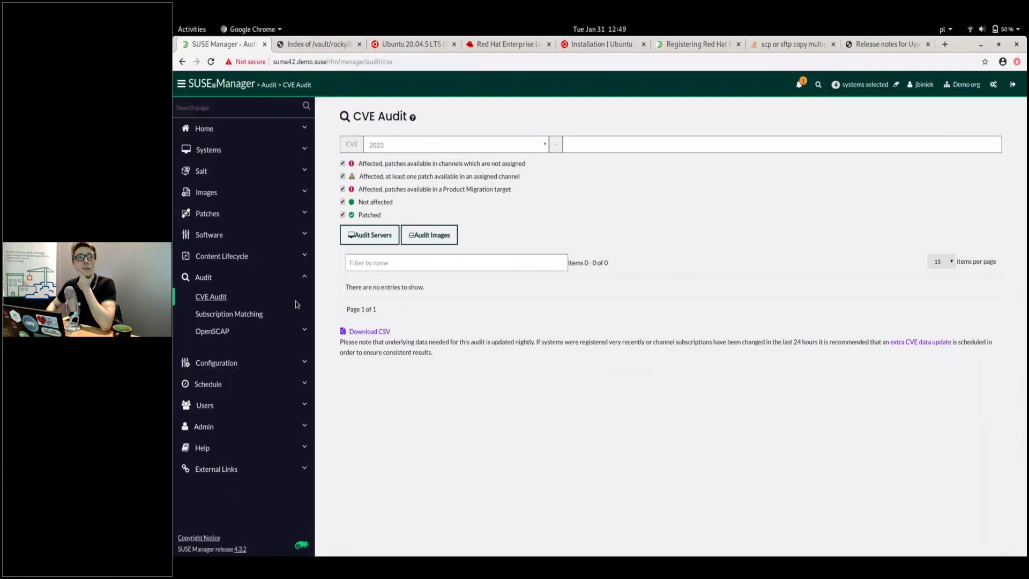
key("alt+Tab")
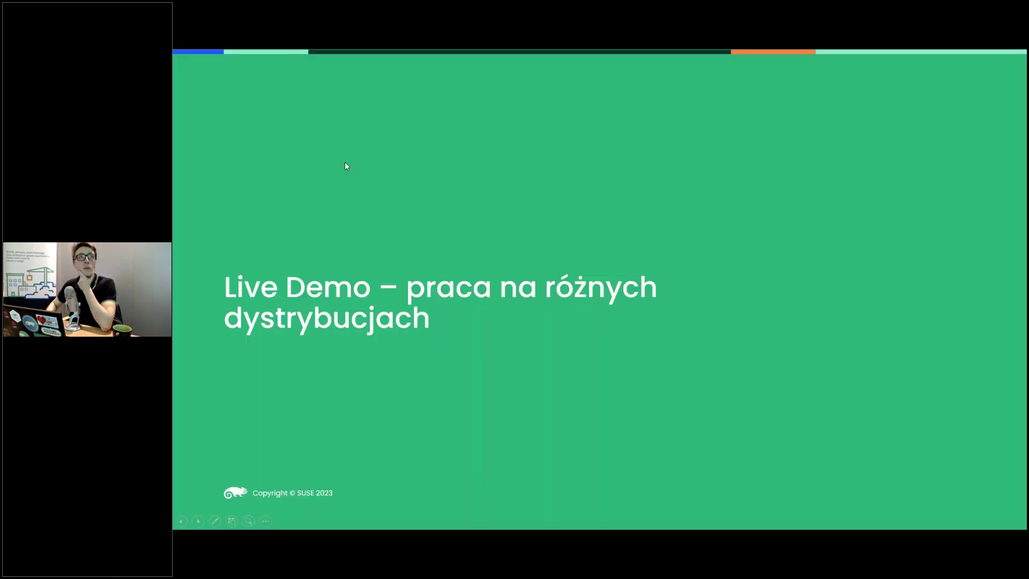